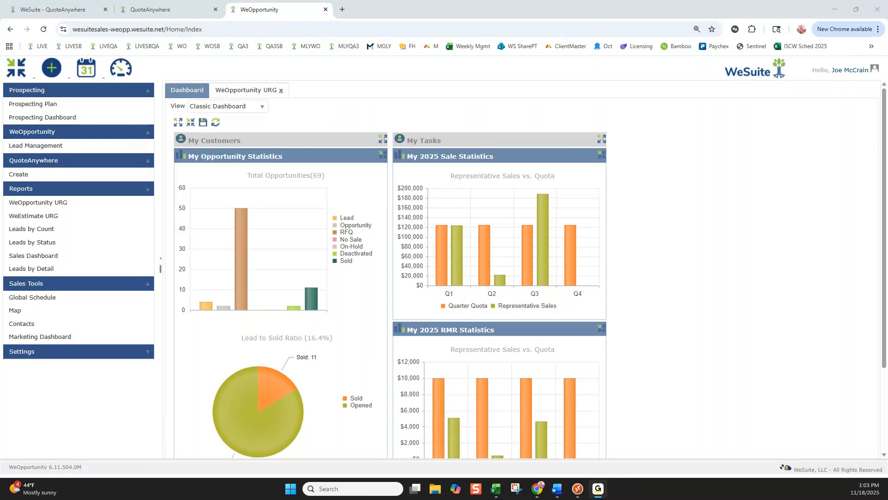
Open the personal user settings and review the personal information, calendar, map and close-all-tabs options.
click(850, 71)
click(850, 72)
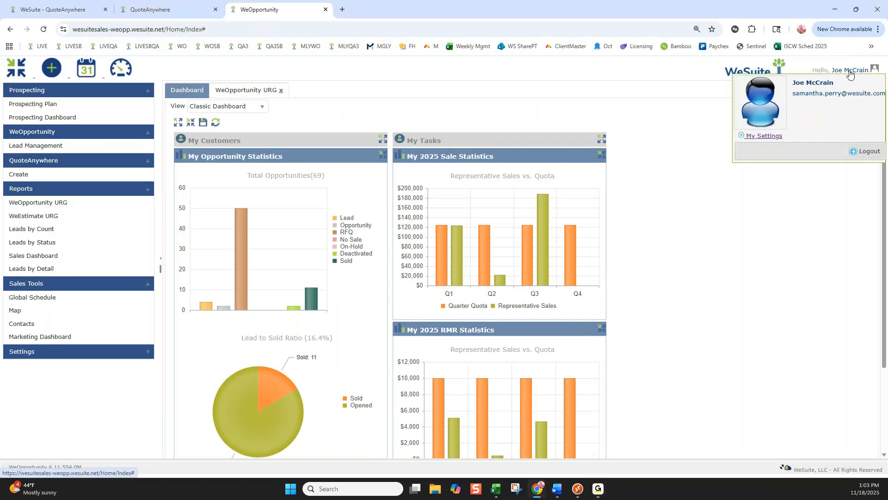
click(771, 137)
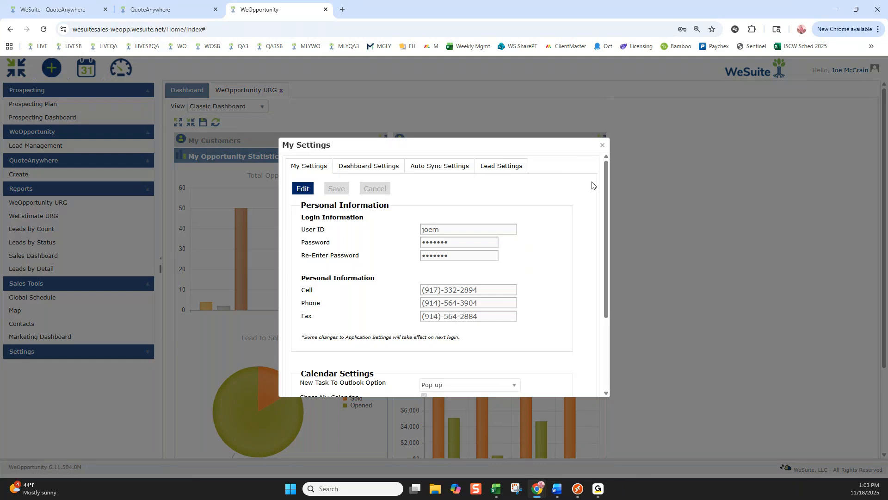
drag(608, 220, 594, 296)
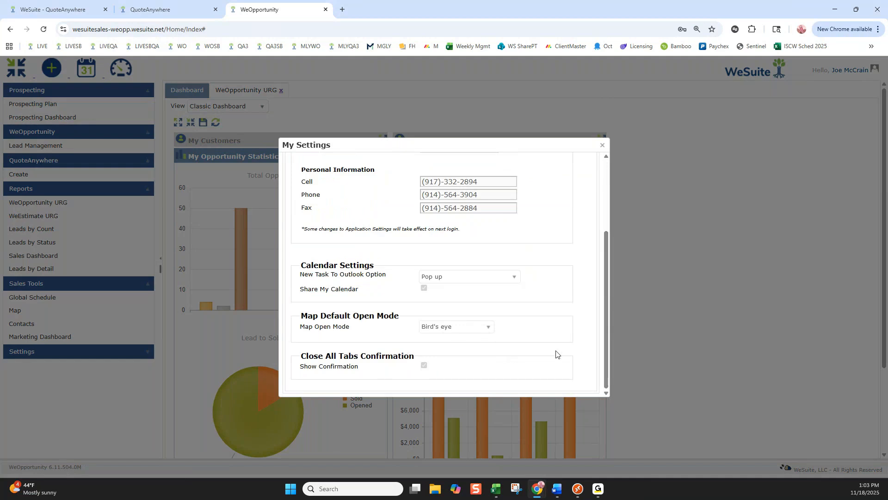
scroll(556, 354, up, 3)
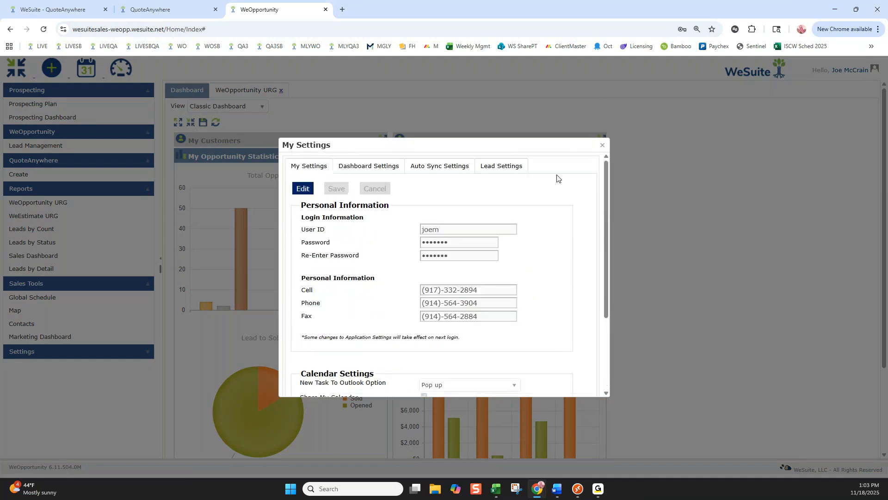
Review the Classic Dashboard options in the dashboard settings, moving the dialog aside to compare them with the dashboard behind it.
click(369, 166)
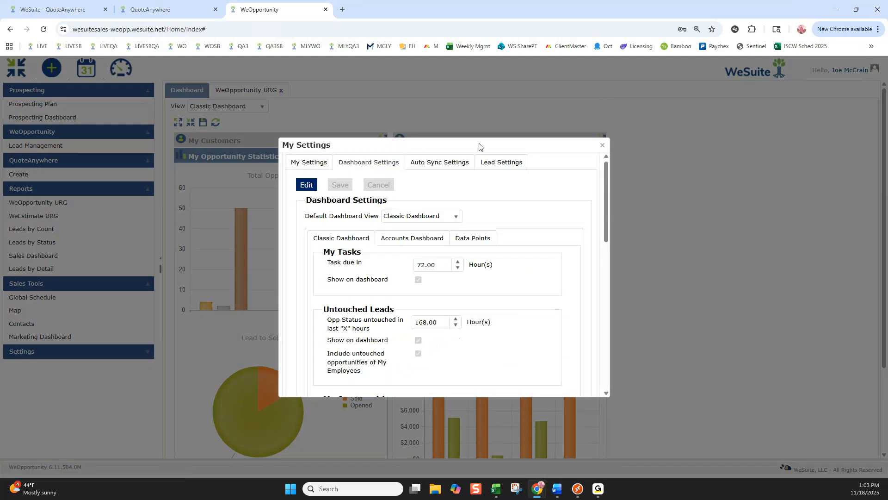
drag(480, 146, 708, 121)
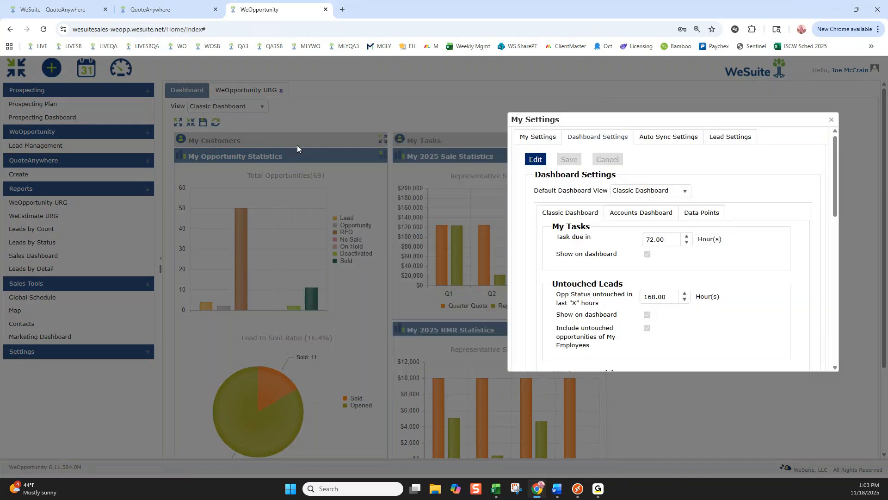
drag(596, 121, 441, 119)
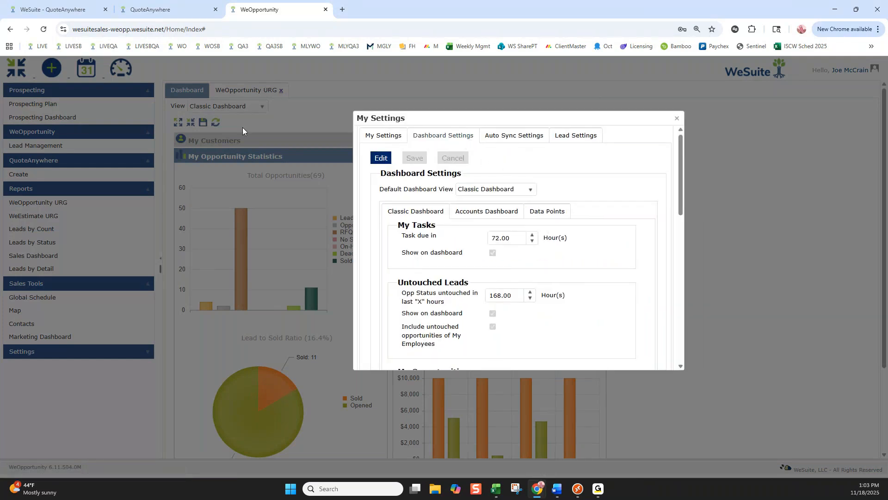
drag(436, 121, 713, 103)
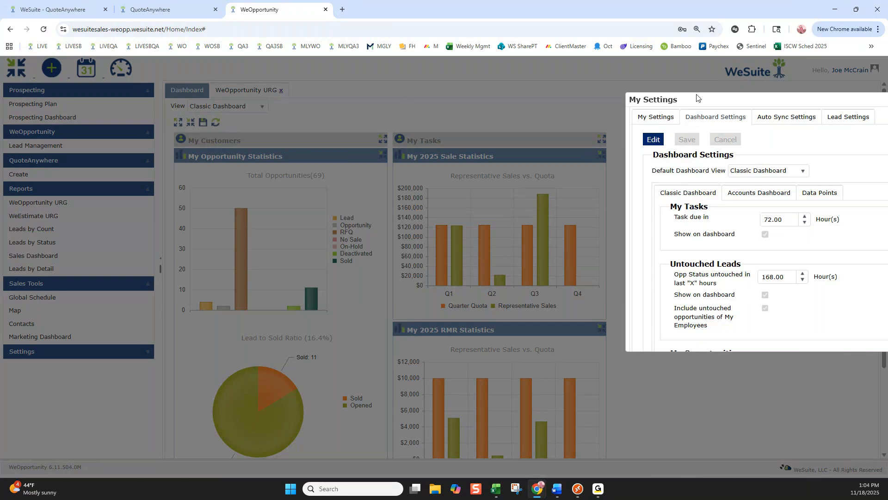
drag(697, 96, 364, 94)
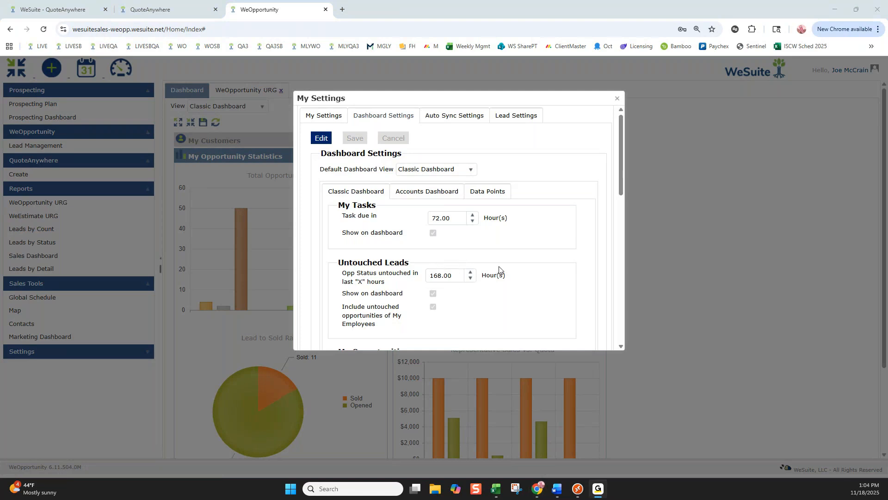
Examine the date ranges and Set Current Date options for Opportunity Statistics and My Appointments in the dashboard settings.
scroll(516, 275, down, 3)
scroll(516, 276, down, 1)
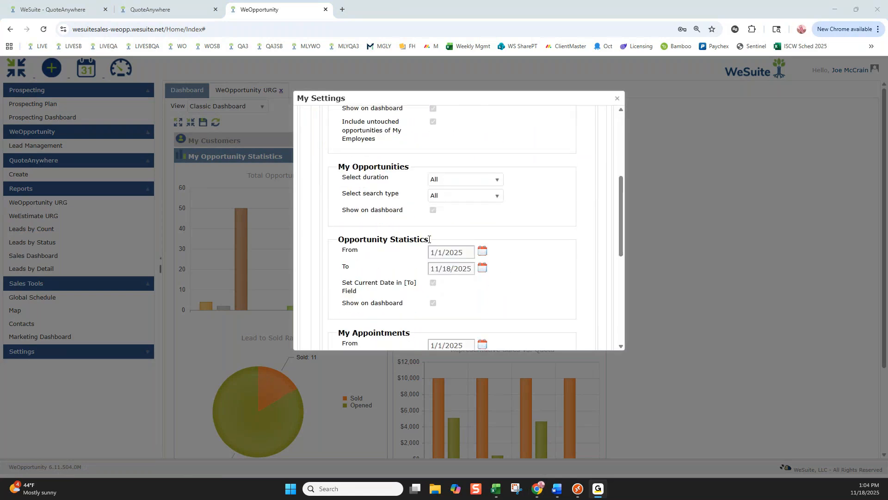
drag(449, 98, 708, 110)
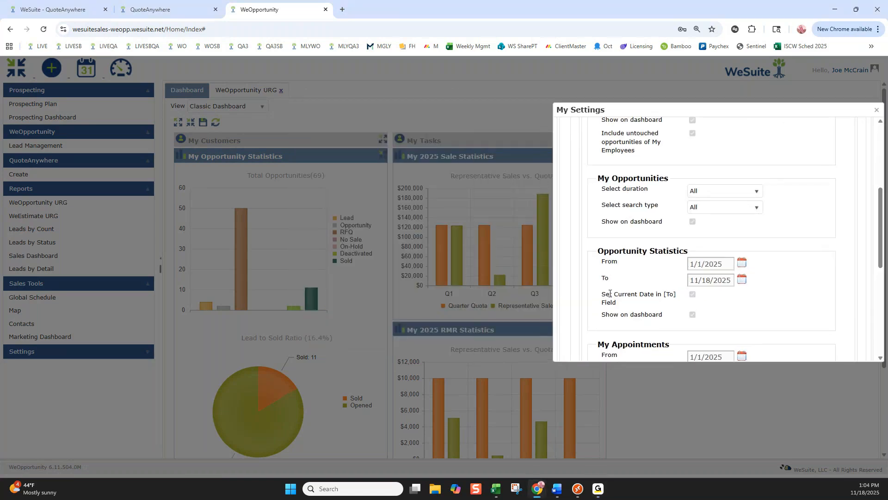
drag(610, 294, 670, 307)
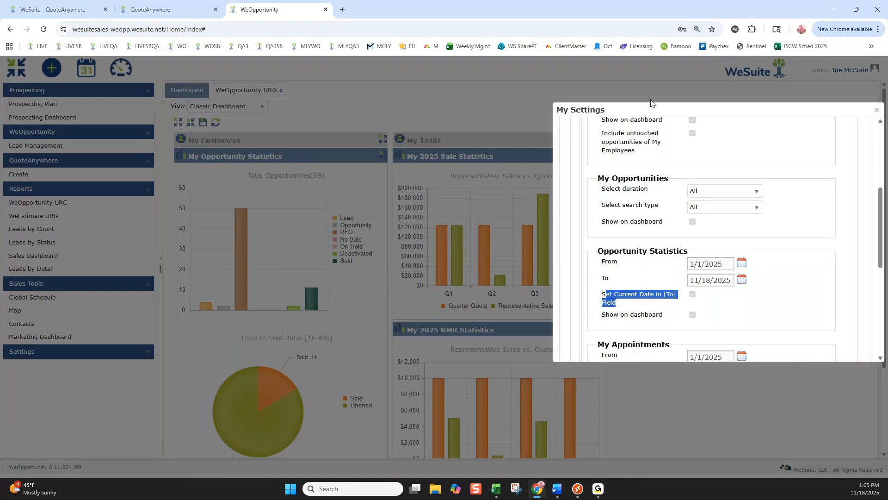
drag(640, 111, 668, 99)
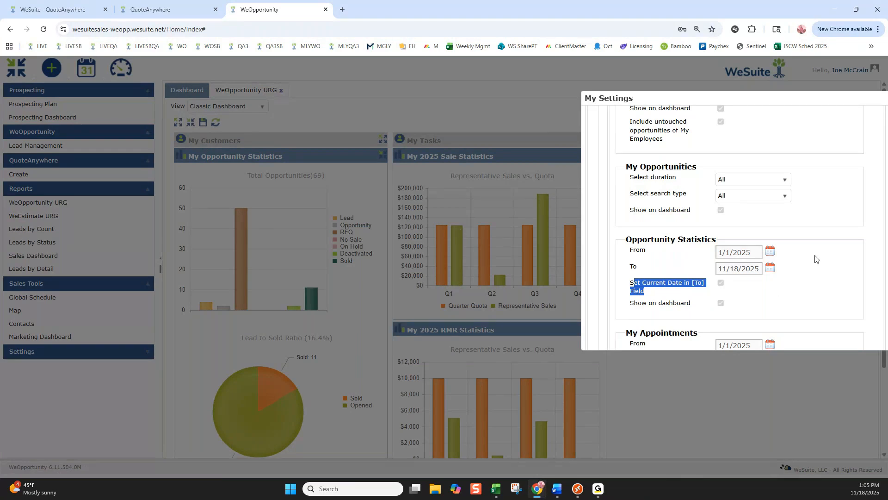
scroll(816, 259, down, 2)
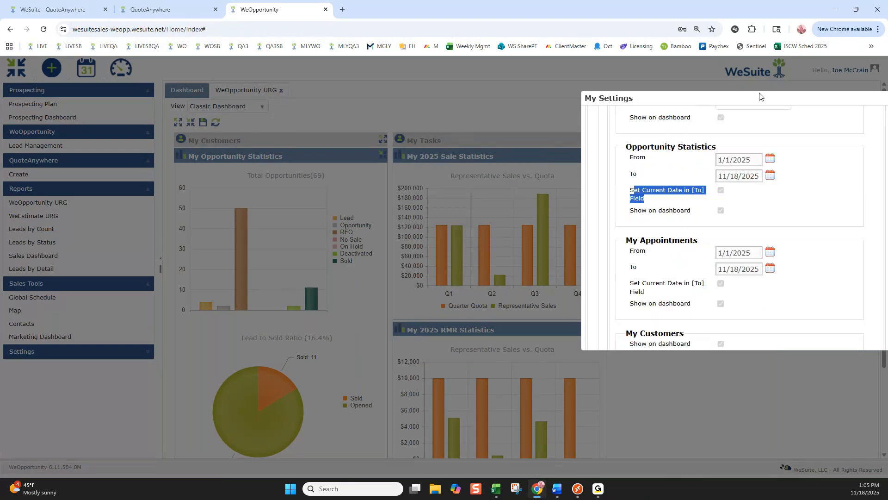
drag(760, 95, 545, 99)
drag(692, 220, 709, 95)
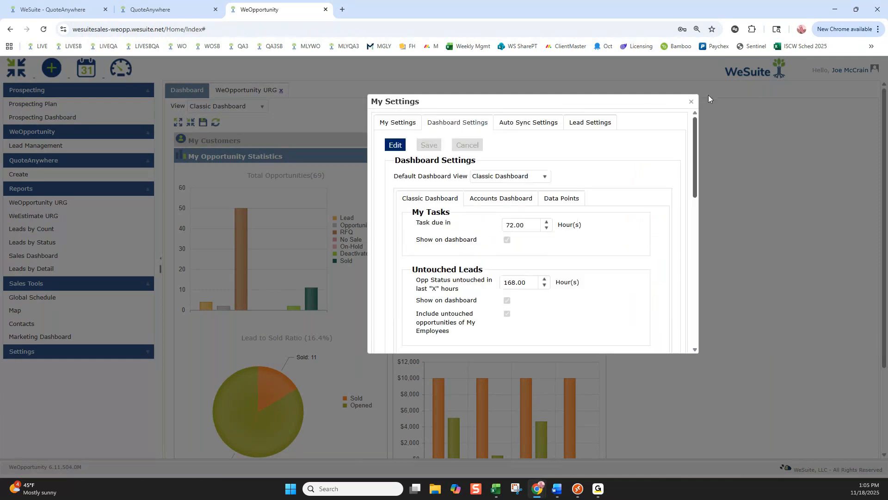
Review the auto sync settings and the lead settings, including the lead duration choices, and close the settings dialog.
click(529, 129)
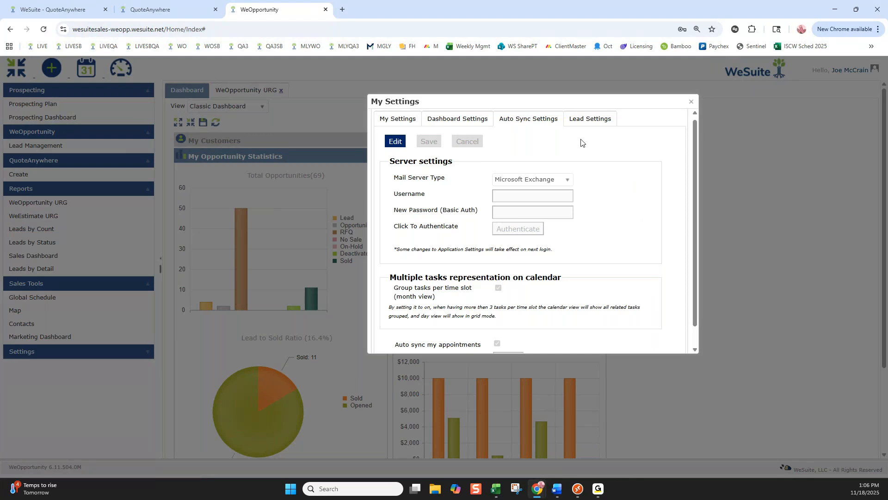
click(605, 122)
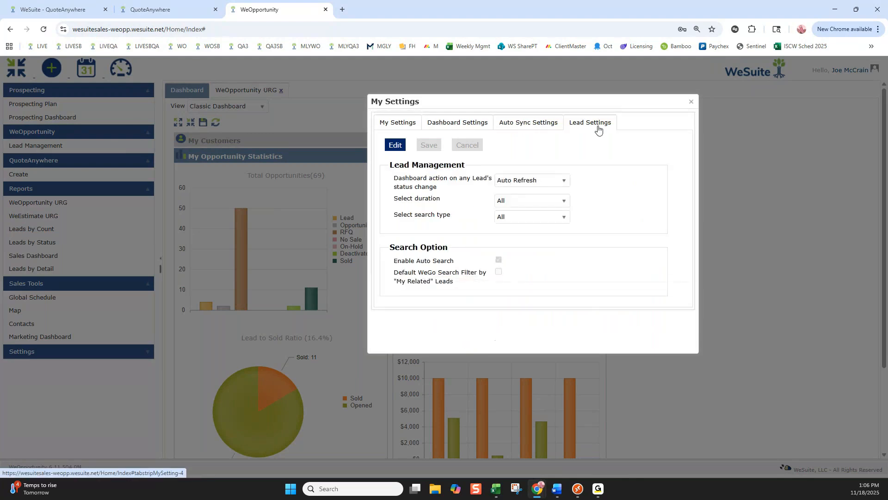
click(563, 203)
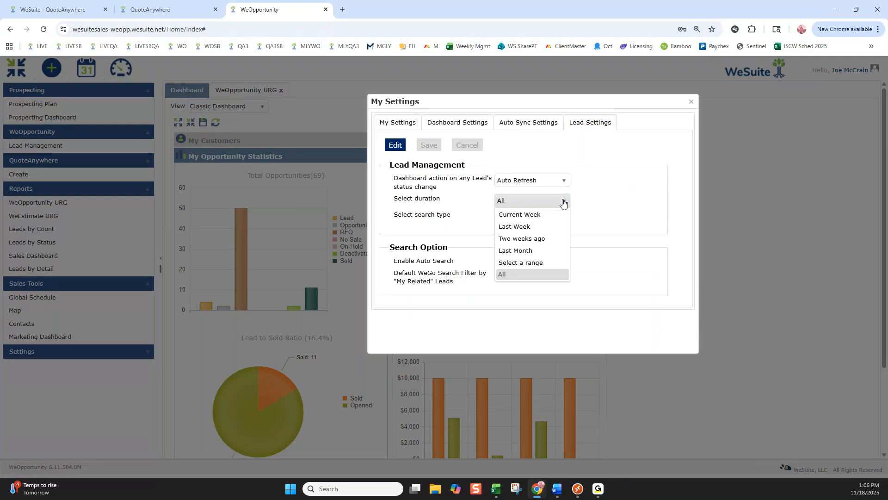
click(586, 203)
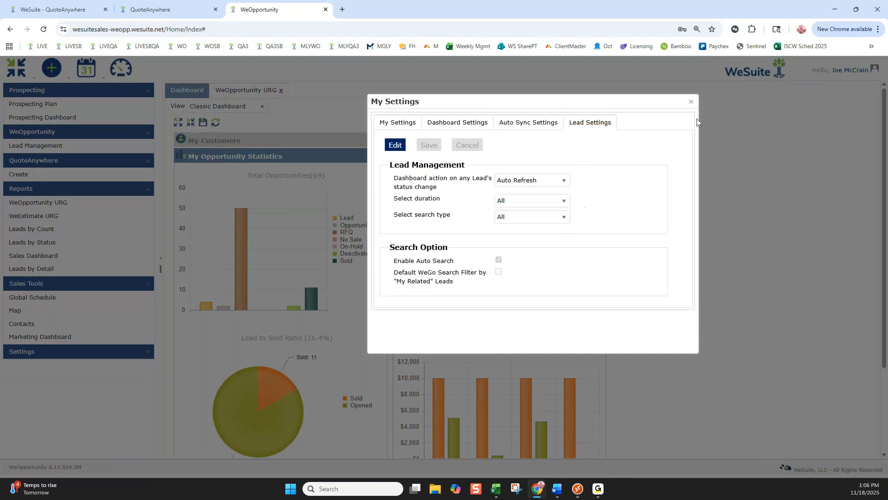
click(692, 102)
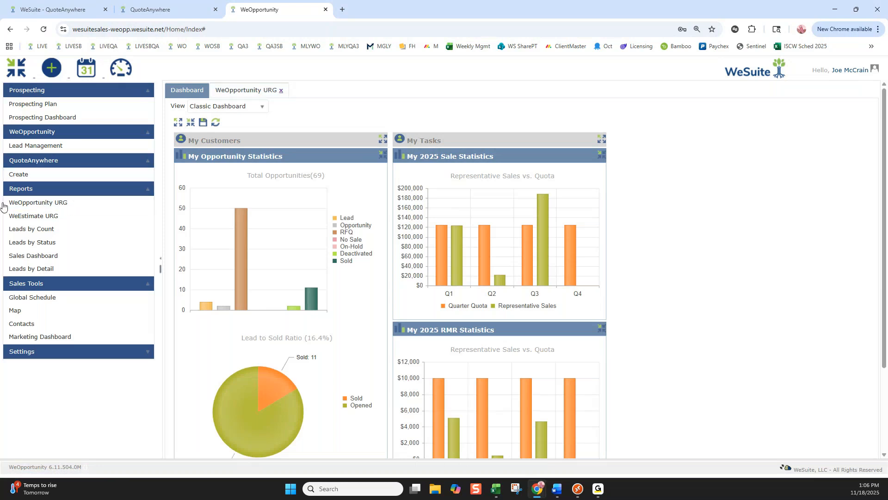
Open the WeOpportunity URG report and examine which columns can be shown in its opportunity details grid.
click(54, 207)
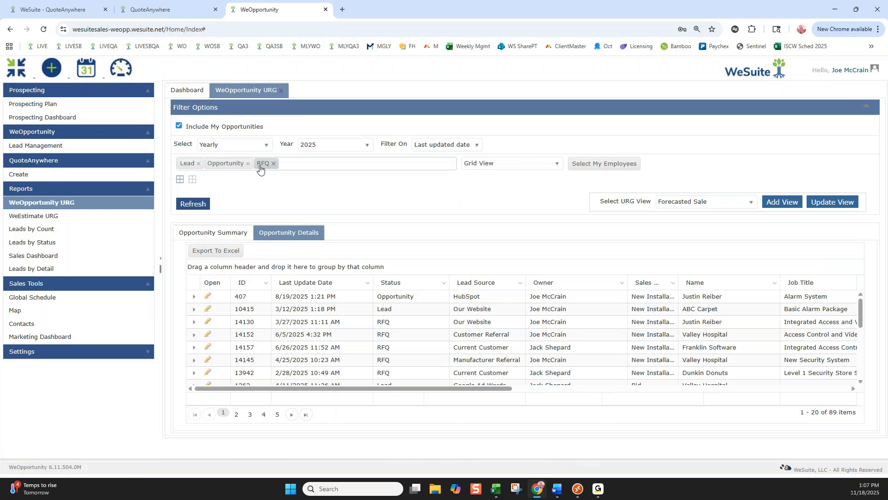
click(267, 283)
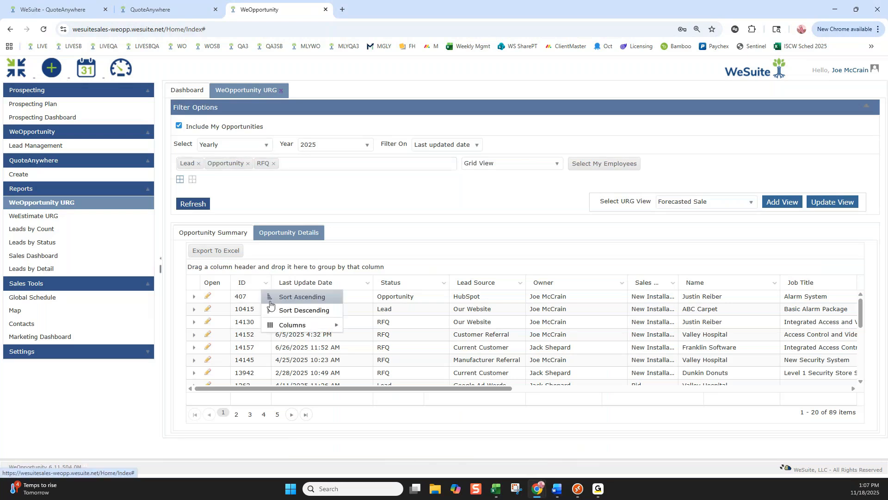
mouse_move(319, 324)
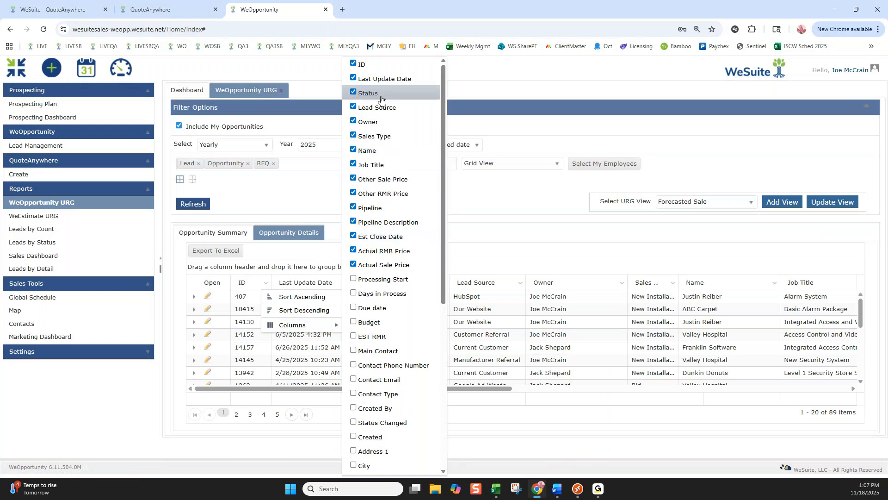
click(498, 89)
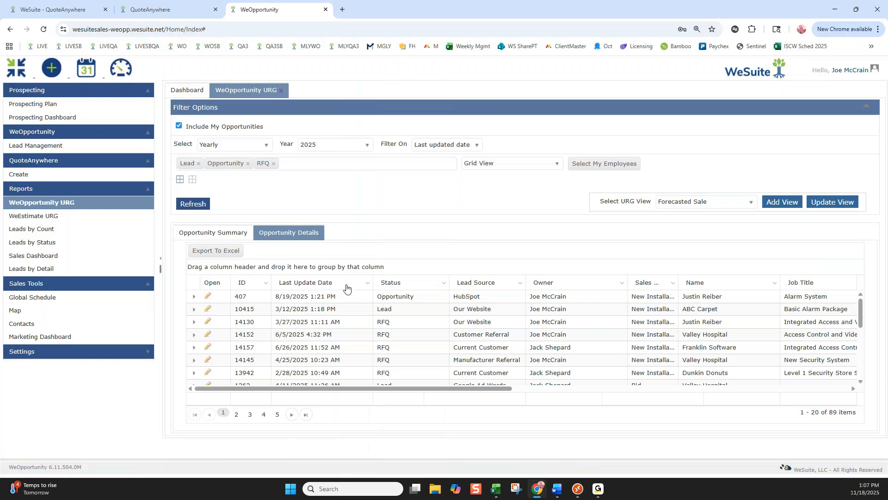
Sort the opportunity details by Last Update Date with the newest first, and remove the sorting by Pipeline.
click(347, 287)
click(347, 287)
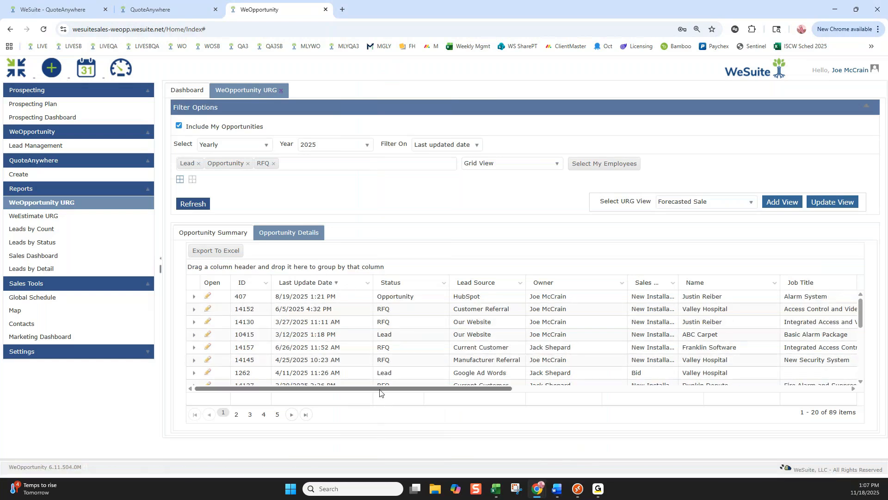
drag(382, 390, 628, 388)
click(616, 284)
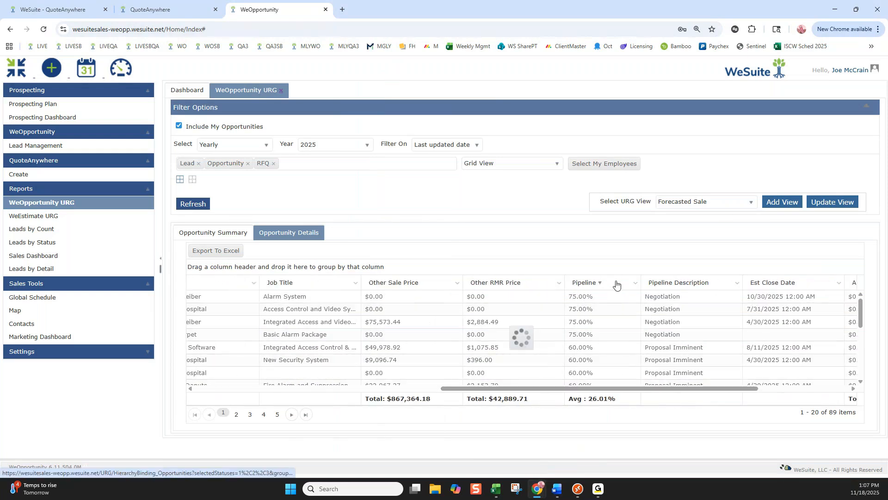
click(617, 283)
drag(616, 390, 369, 390)
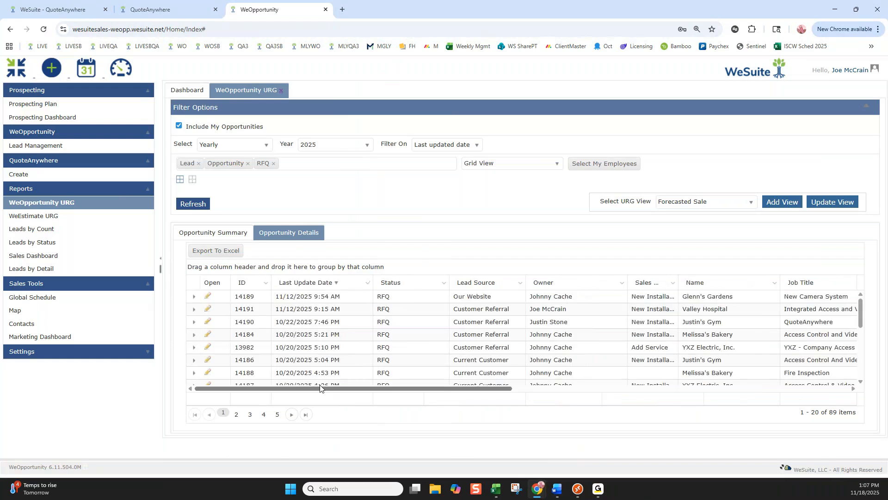
click(348, 284)
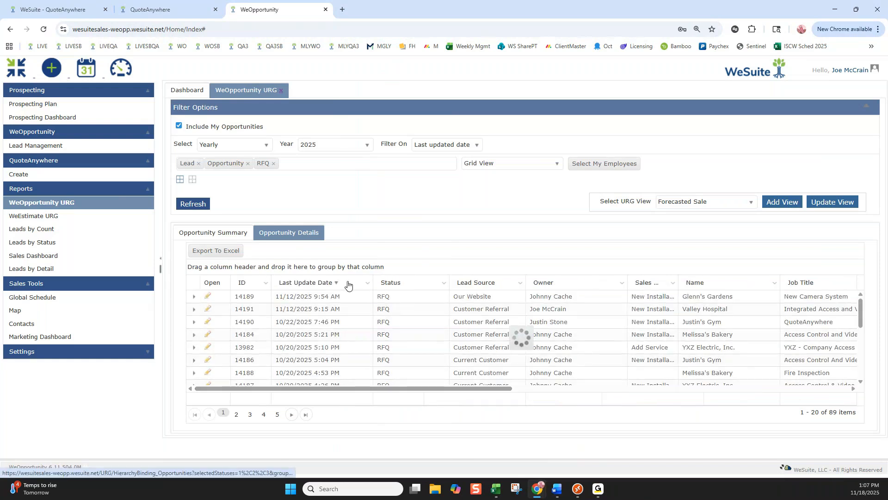
click(348, 284)
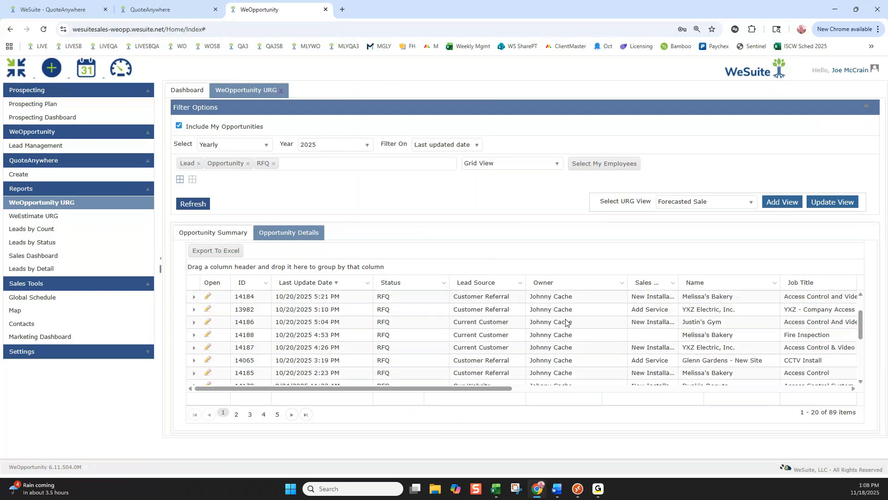
Find the Ridgemont High School opportunity in the details list and open its record.
scroll(563, 309, down, 4)
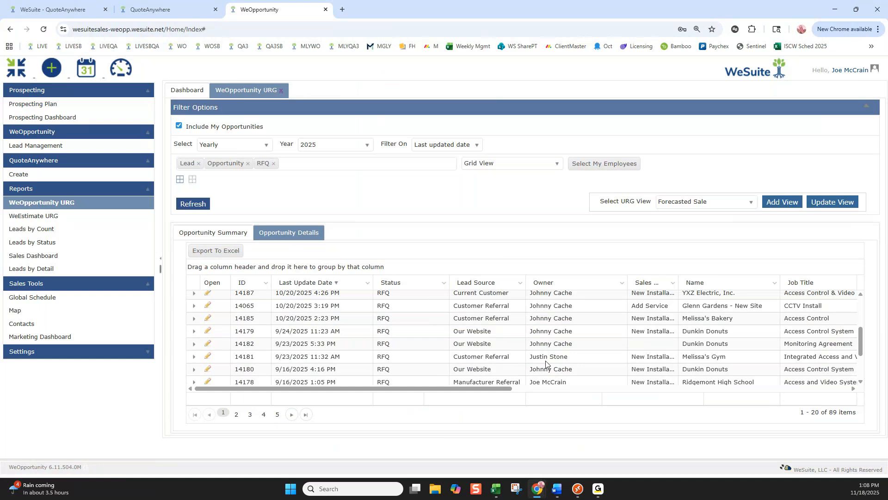
scroll(570, 364, down, 2)
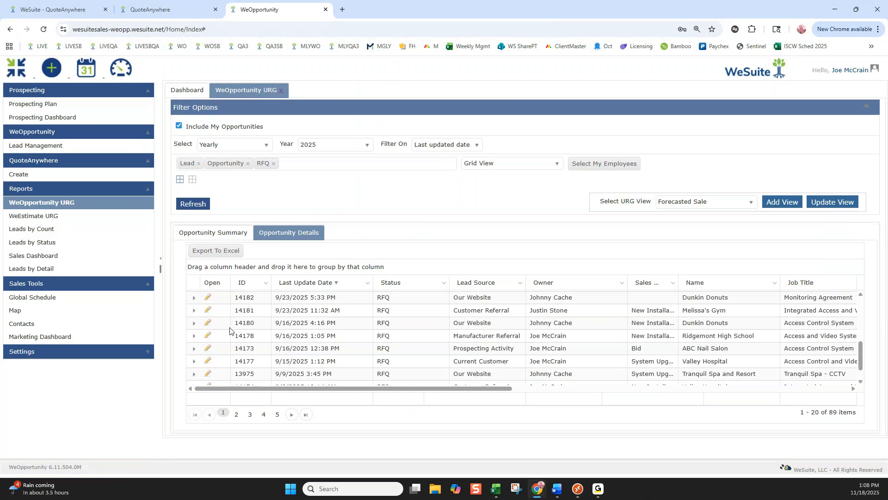
click(208, 338)
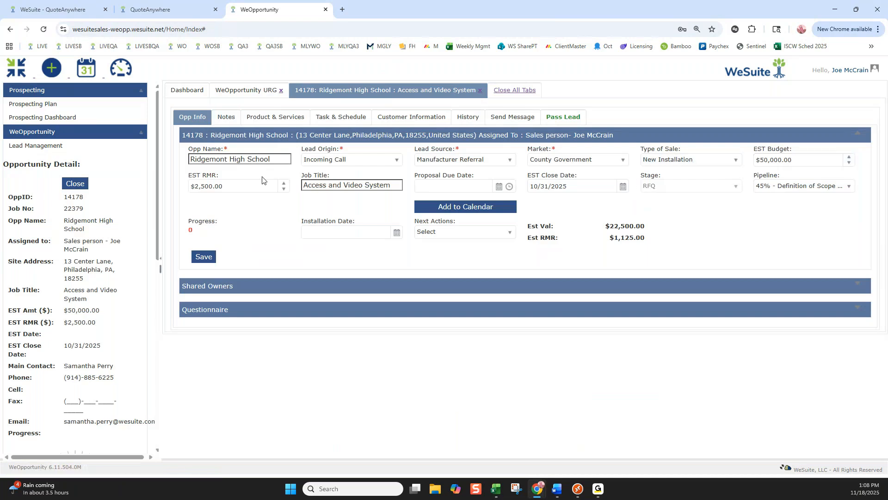
Return to the Ridgemont High School opportunity and review its Stage field and the available Pipeline percentage choices.
click(244, 89)
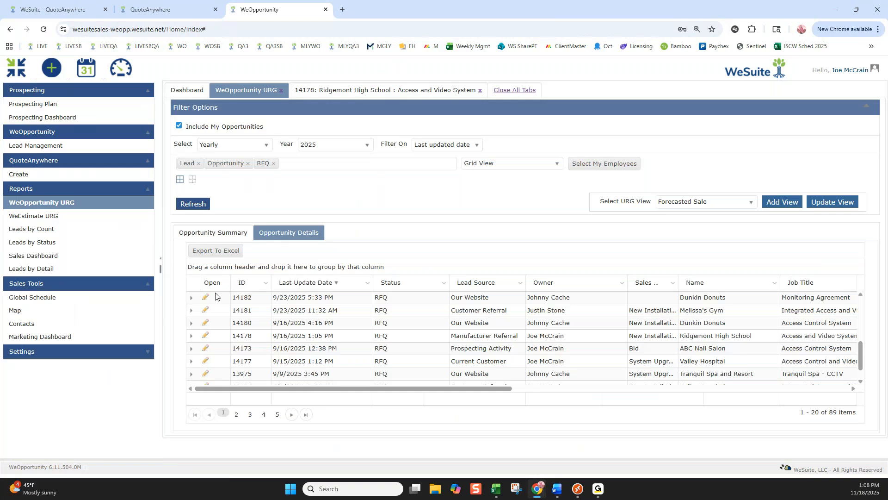
click(411, 93)
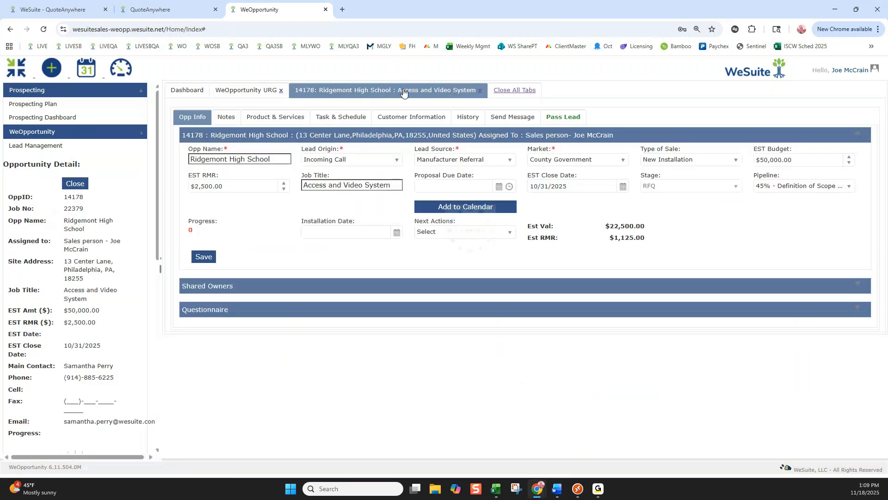
click(850, 189)
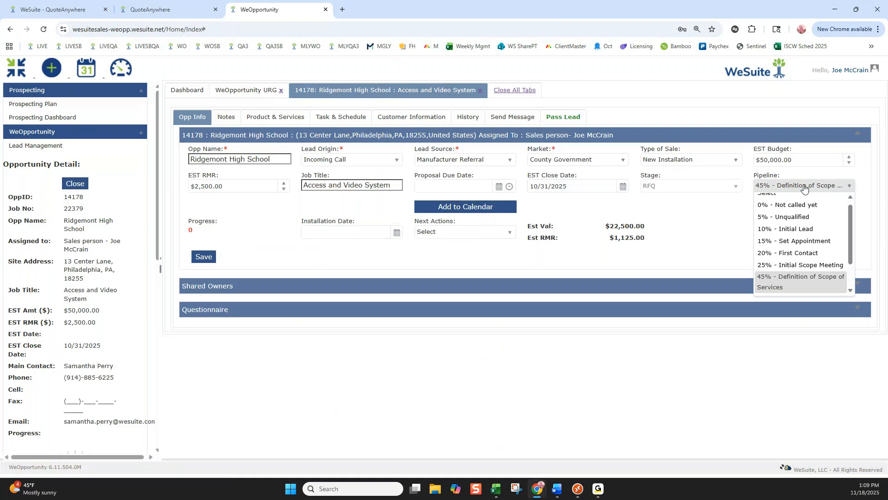
click(731, 190)
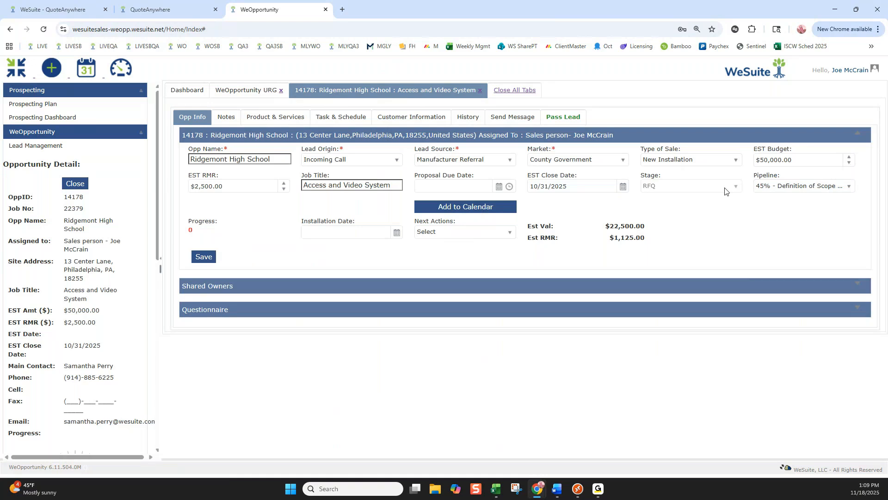
click(849, 186)
drag(852, 204, 851, 197)
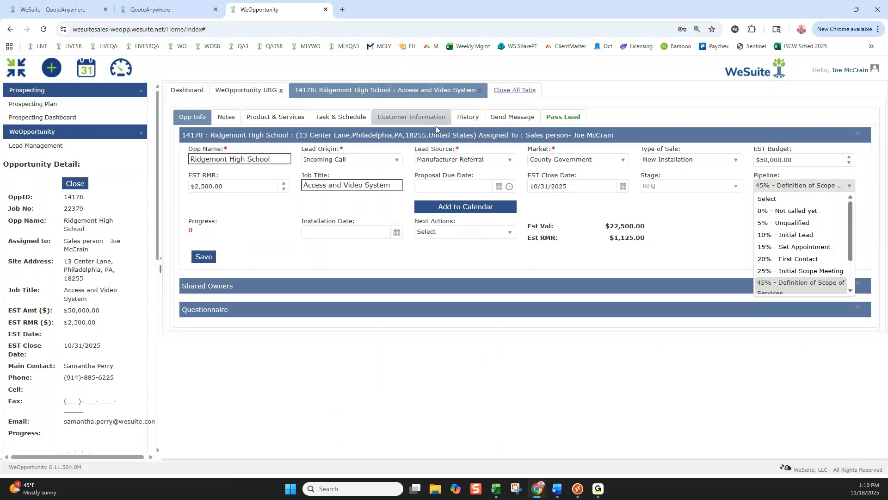
Sort the WeOpportunity URG opportunity details by Pipeline with the highest percentage first, replacing the sorting by Last Update Date.
click(273, 91)
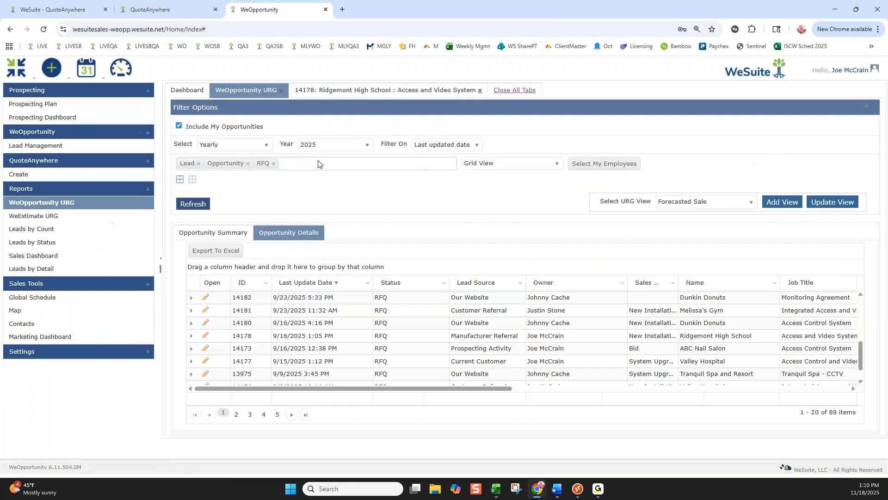
click(344, 287)
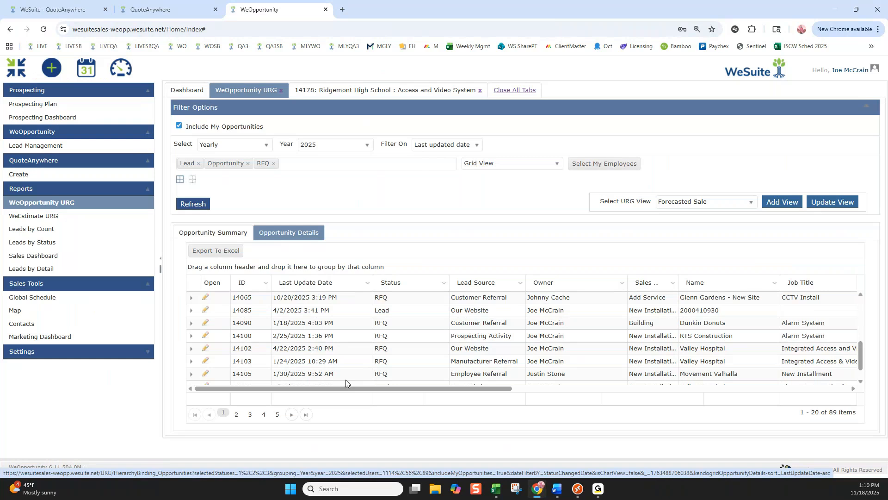
drag(345, 387, 596, 287)
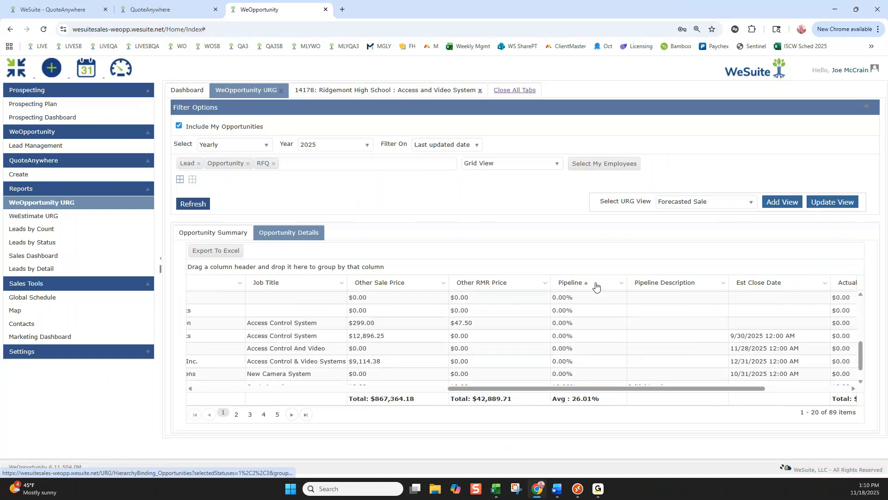
click(596, 287)
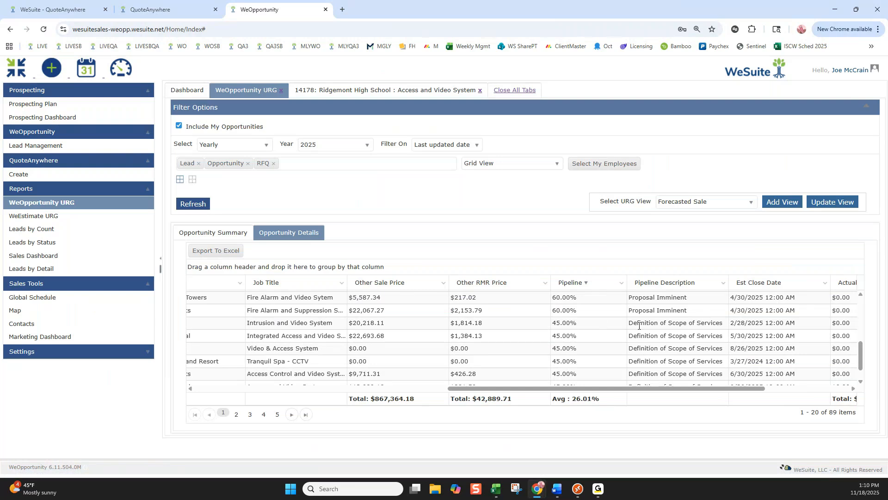
scroll(632, 329, down, 1)
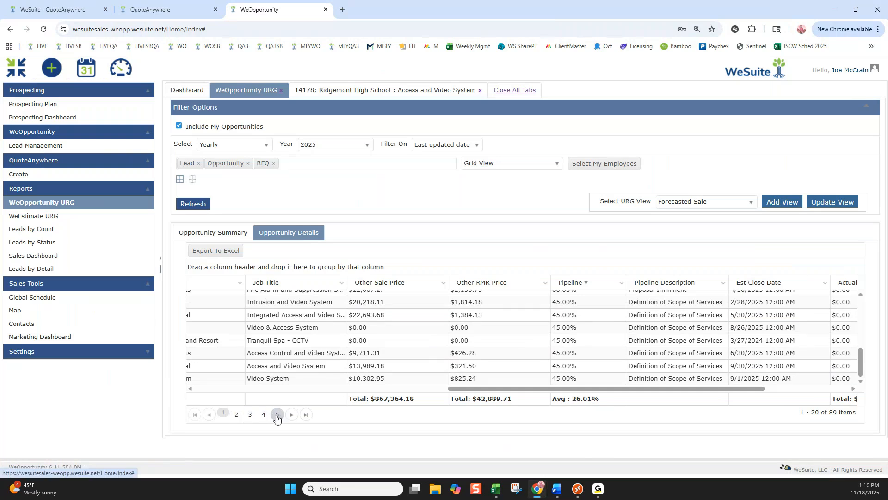
Reopen the Ridgemont High School opportunity and examine its Pipeline choices and EST Budget.
click(406, 87)
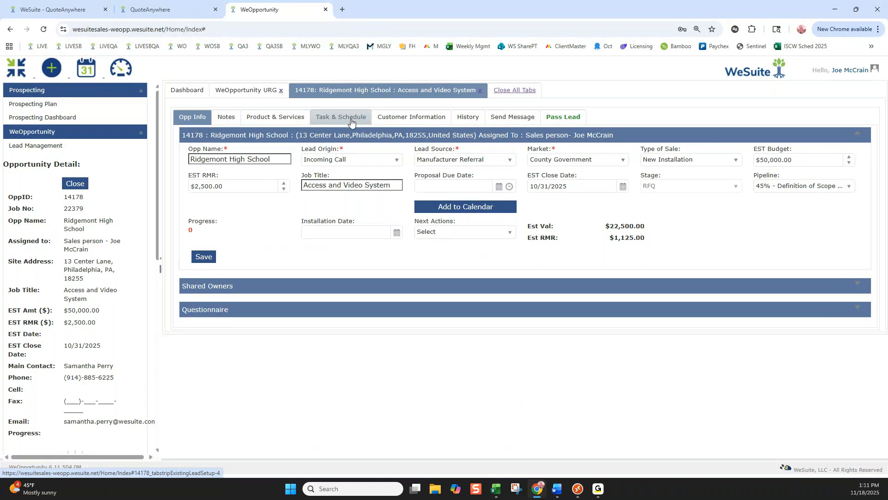
click(847, 188)
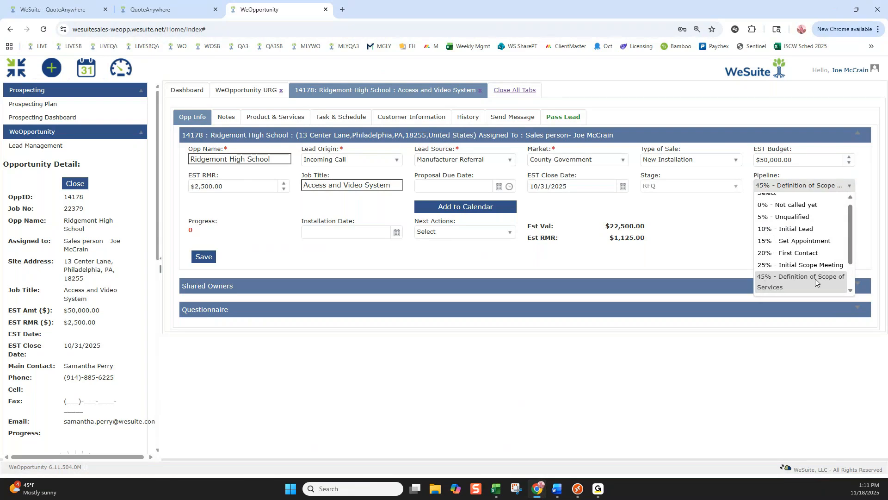
click(707, 217)
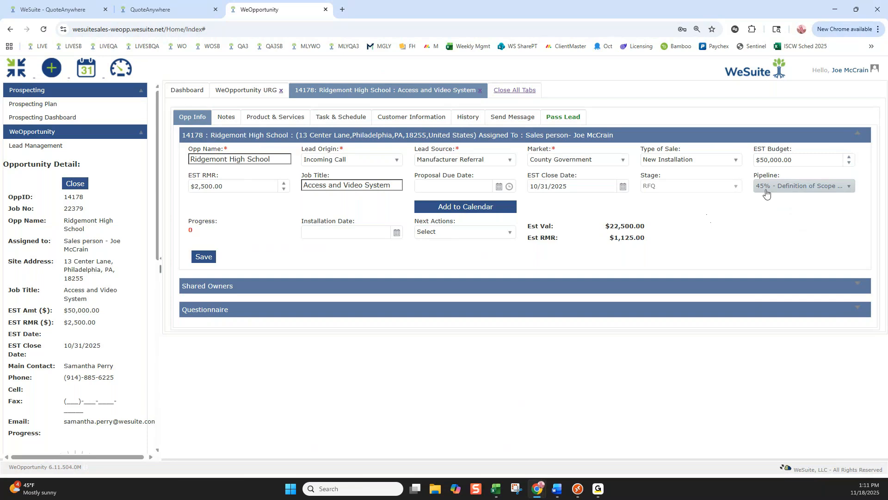
click(791, 158)
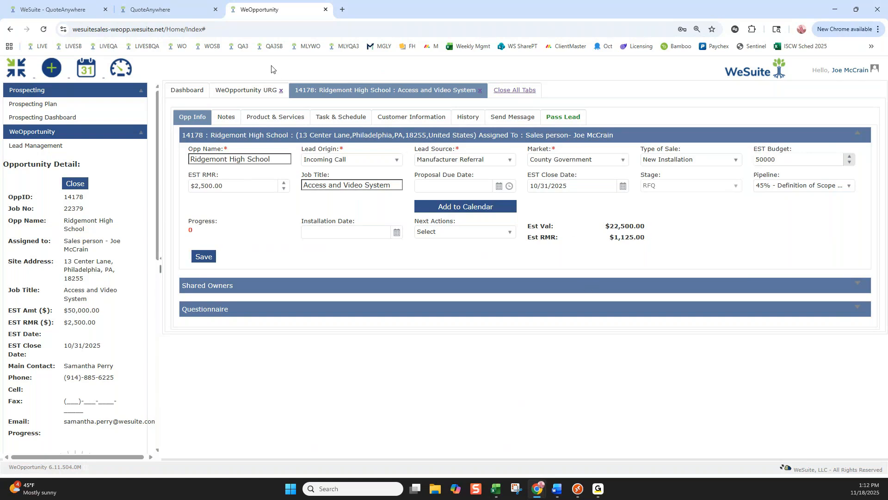
Start a new task for the Ridgemont High School opportunity with the task type Job Walk / Review.
click(359, 122)
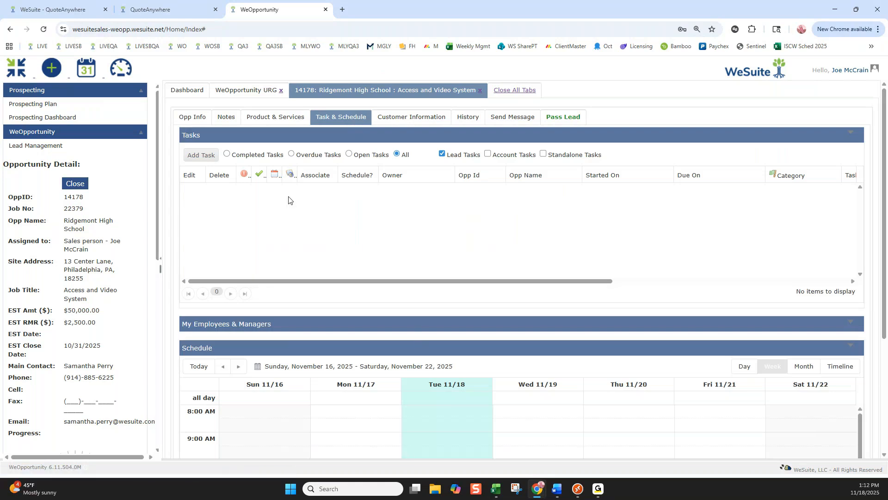
click(202, 155)
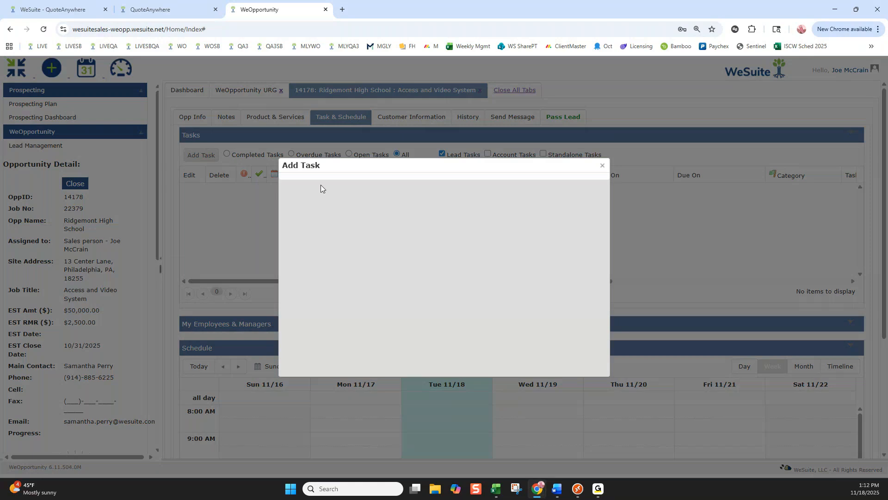
click(365, 295)
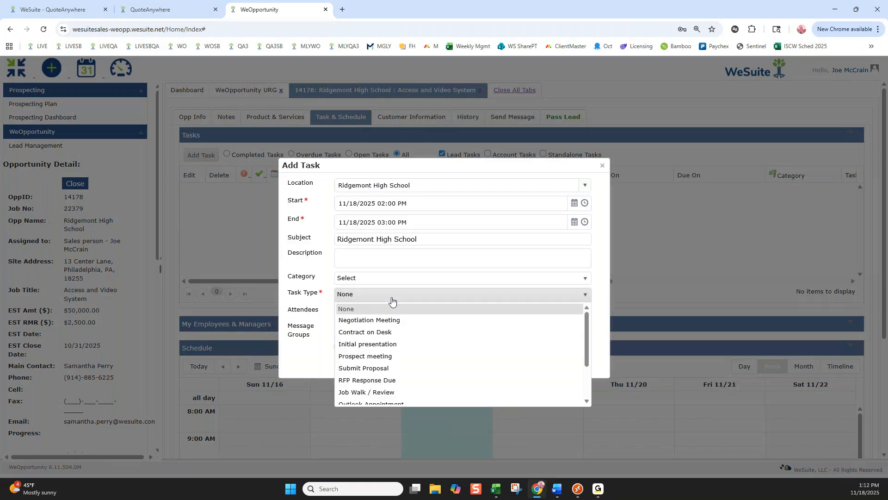
click(380, 392)
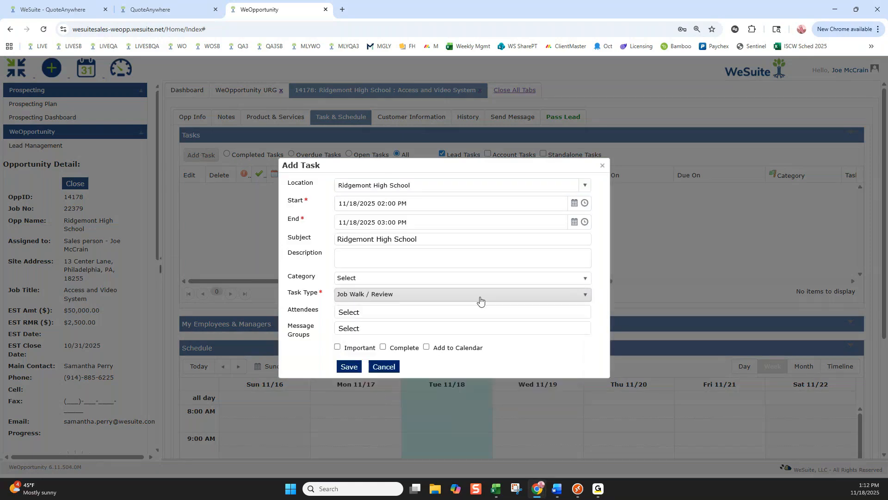
Set the task's start to 11/19/2025 03:30 PM, include it in the calendar, and save it.
click(573, 204)
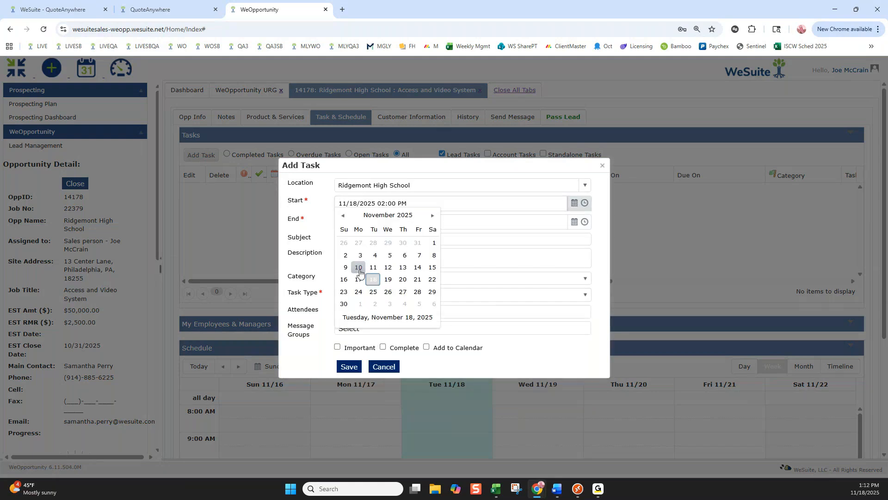
click(388, 266)
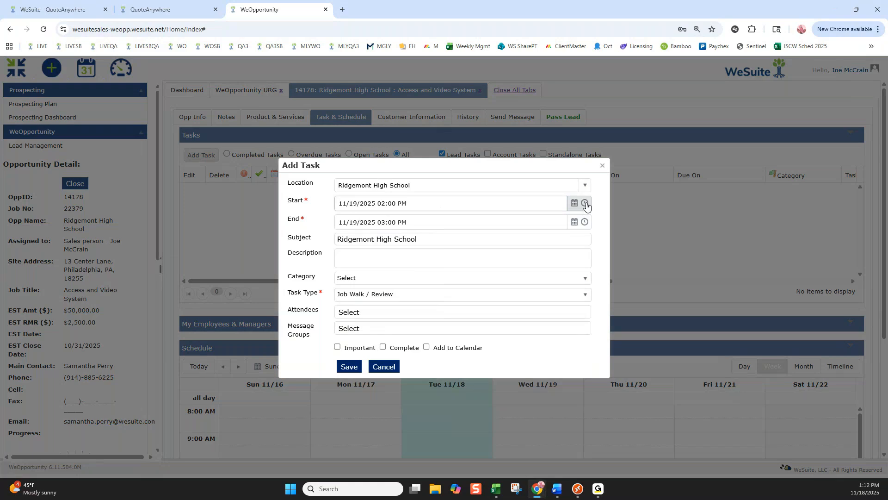
click(585, 203)
click(376, 247)
click(426, 347)
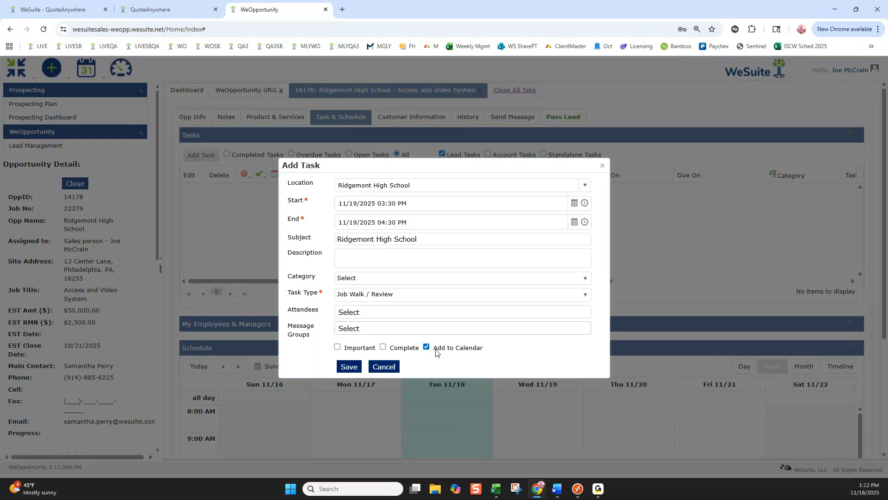
click(349, 367)
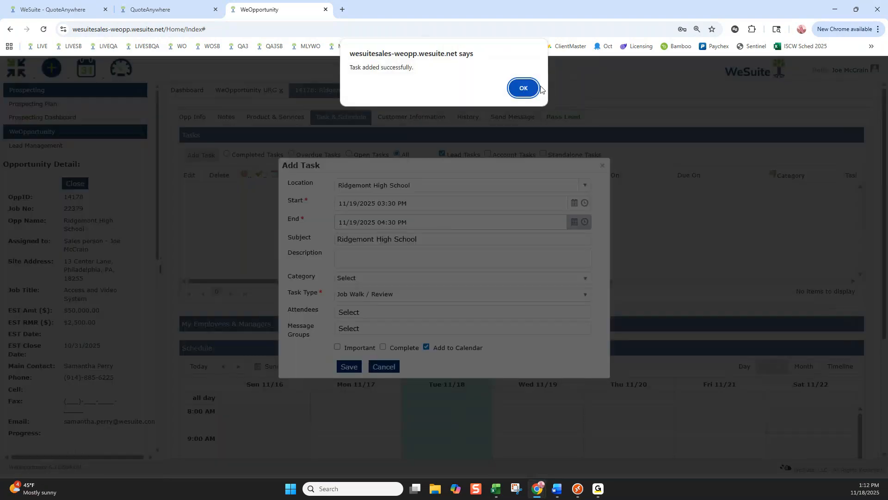
click(539, 88)
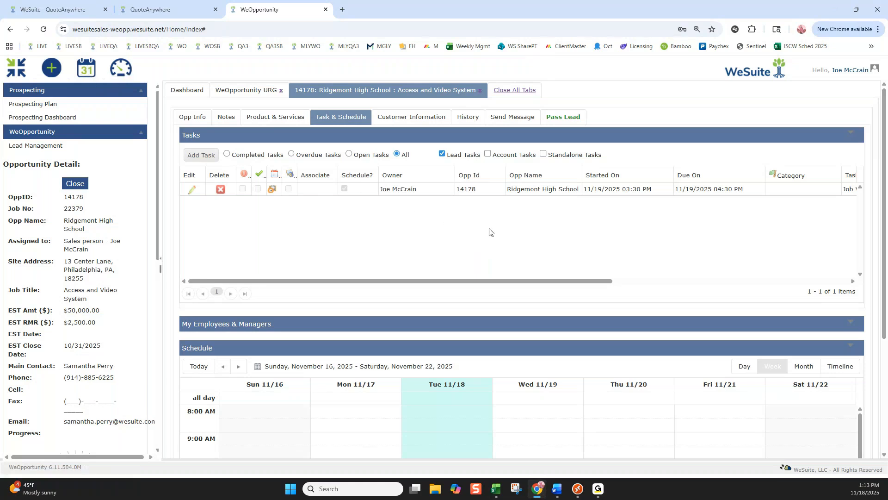
Check the Job Walk / Review appointment in the opportunity's weekly schedule and its entry in the task list.
scroll(489, 232, down, 1)
scroll(414, 178, down, 5)
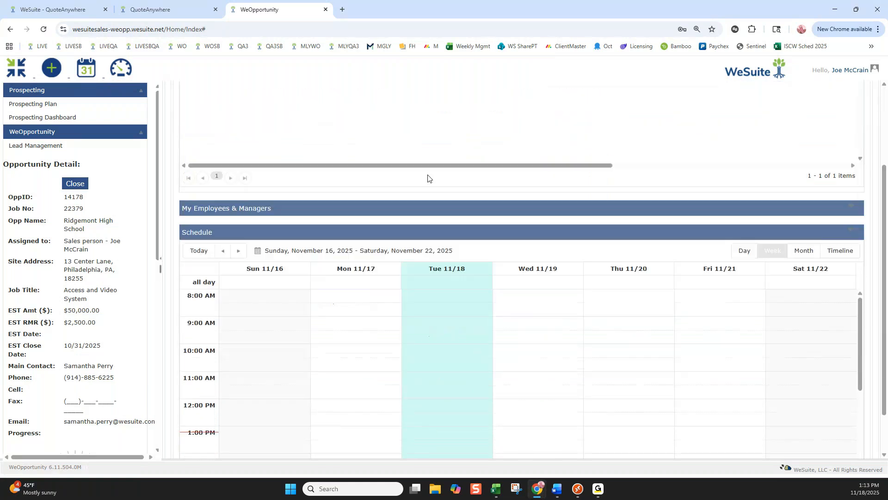
mouse_move(528, 331)
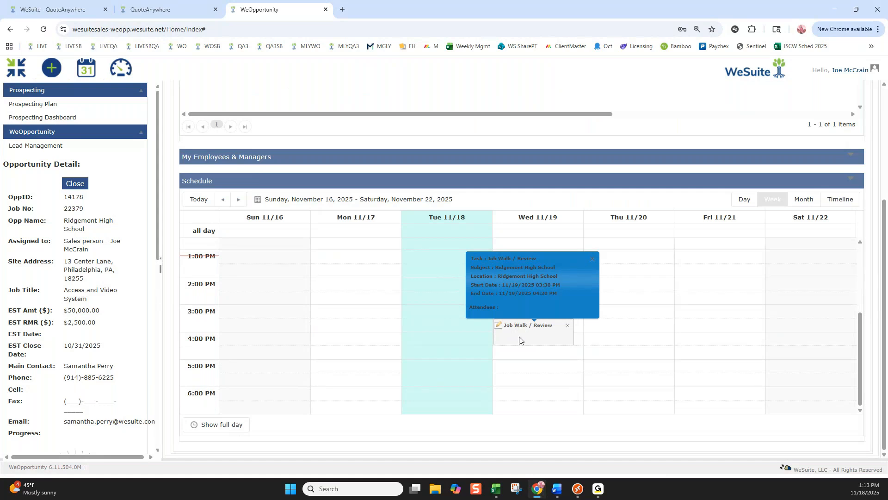
scroll(445, 218, up, 3)
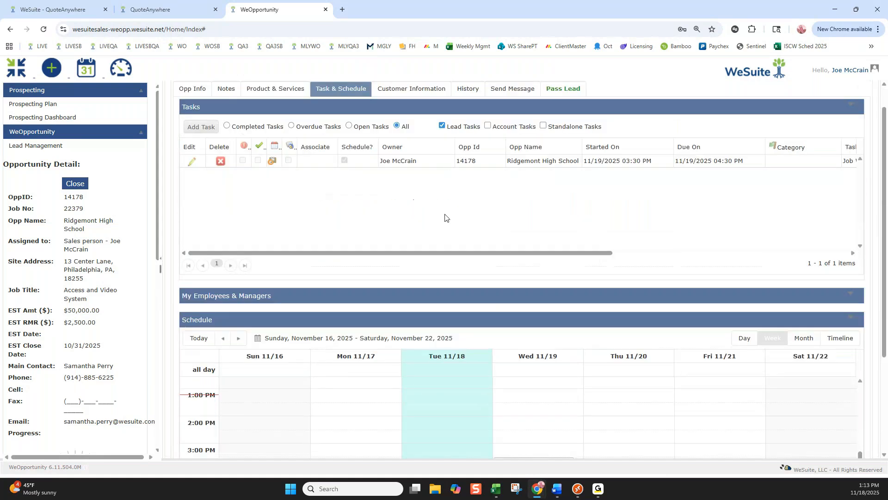
scroll(506, 243, down, 3)
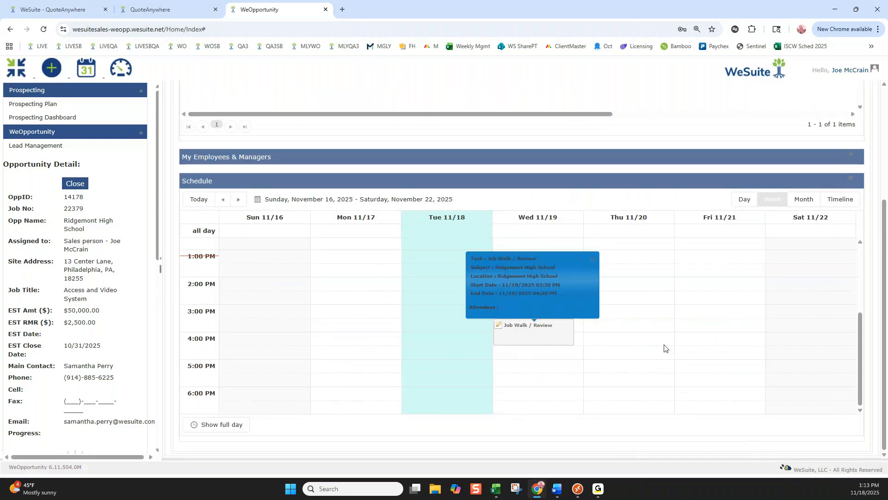
Schedule a Submit Proposal event on Friday 11/21/2025 from 1:00 PM to 2:00 PM in the opportunity's schedule.
click(718, 259)
double_click(695, 264)
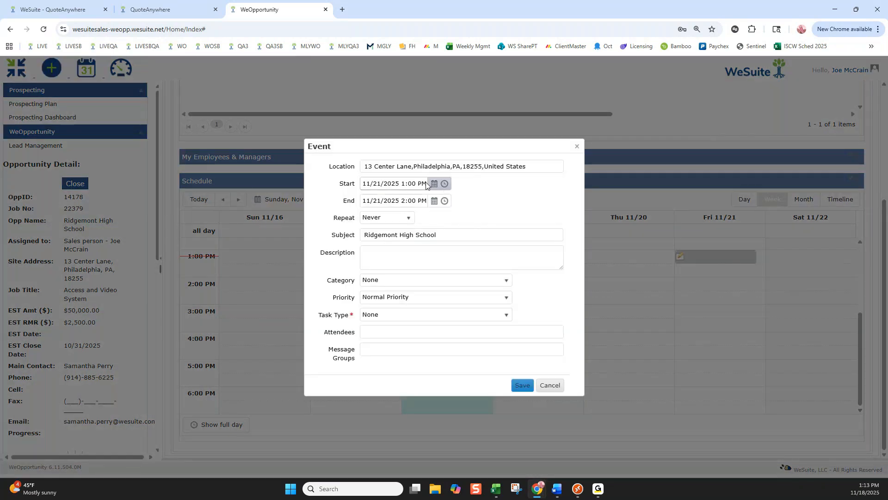
click(391, 315)
scroll(423, 376, down, 2)
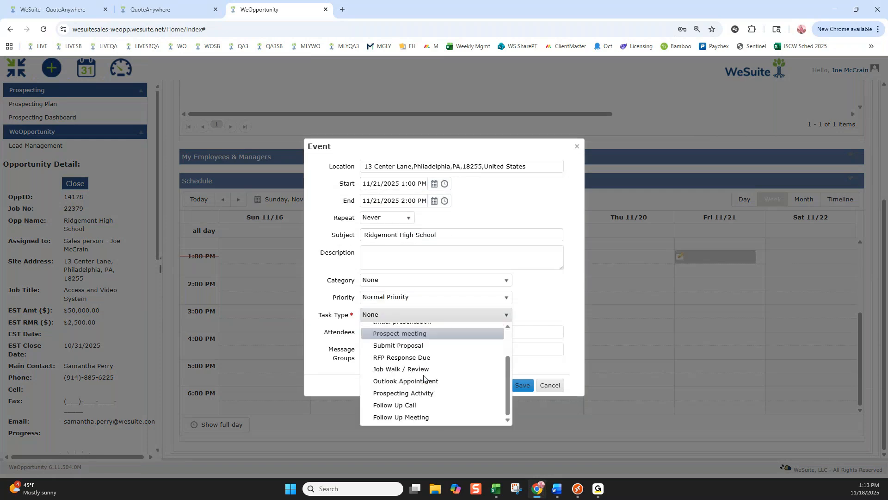
click(407, 345)
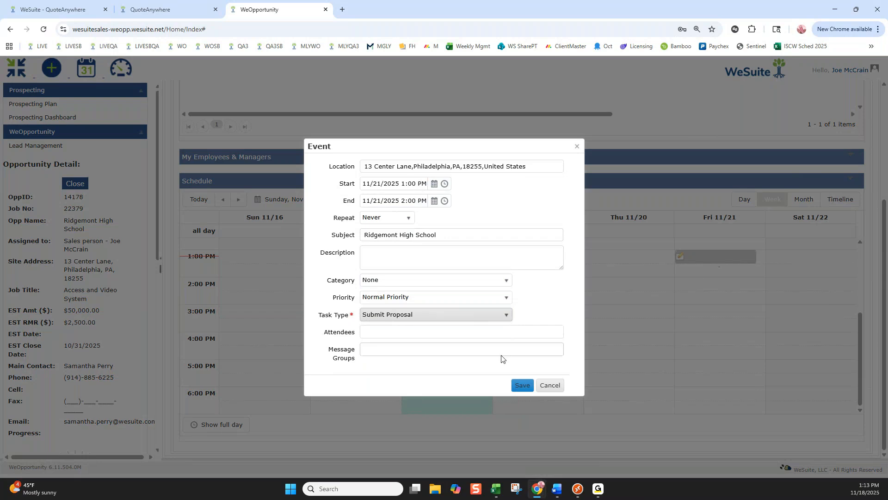
click(523, 385)
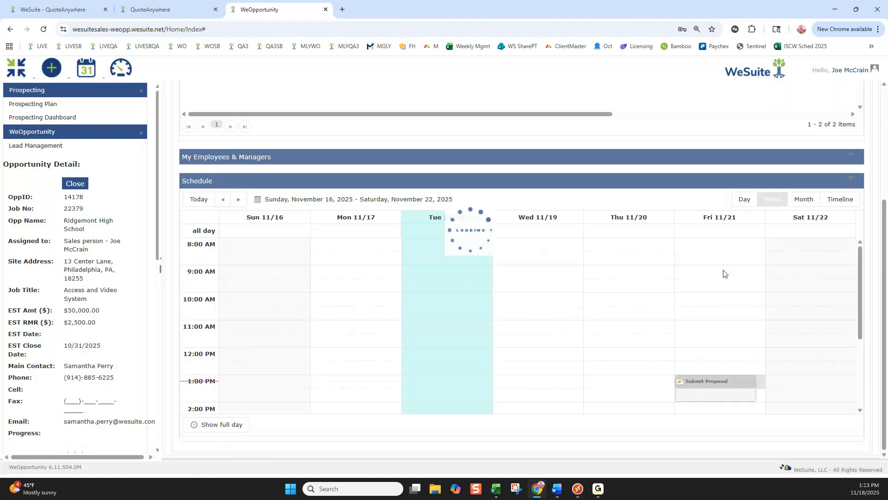
Review the task types and dates in the opportunity's task list, and open the Global Schedule.
scroll(742, 156, up, 4)
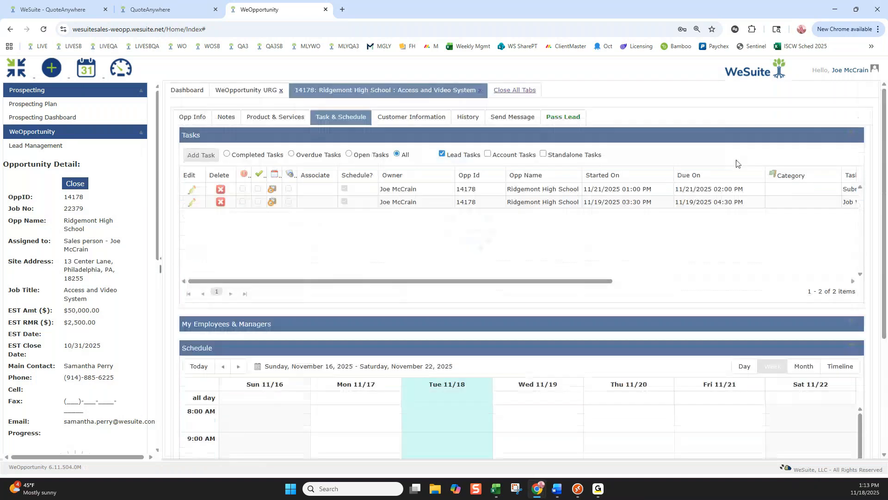
drag(537, 281, 677, 281)
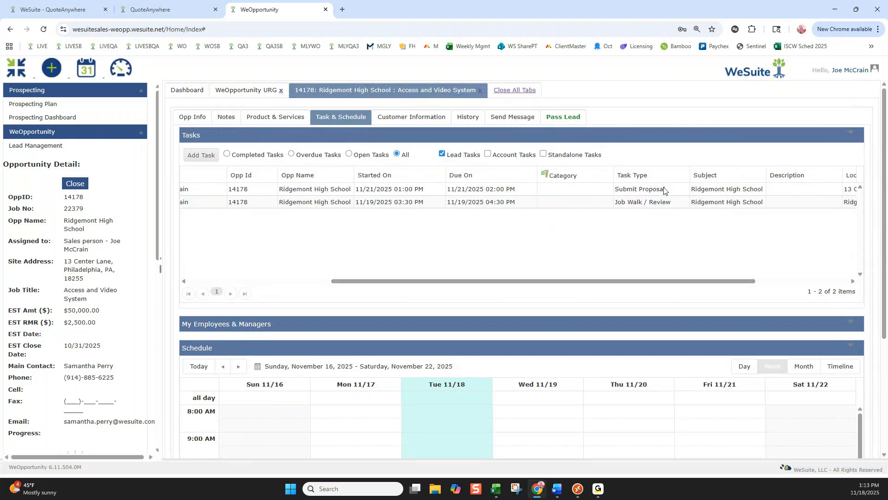
drag(650, 281, 297, 288)
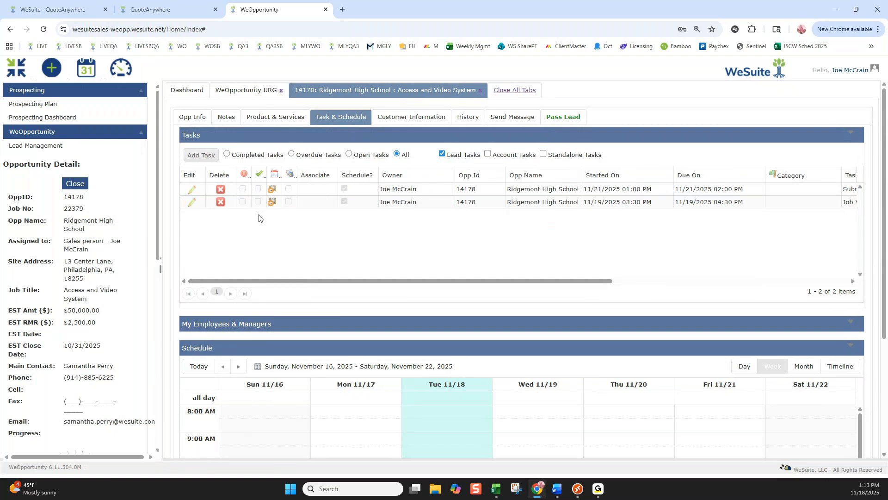
click(88, 71)
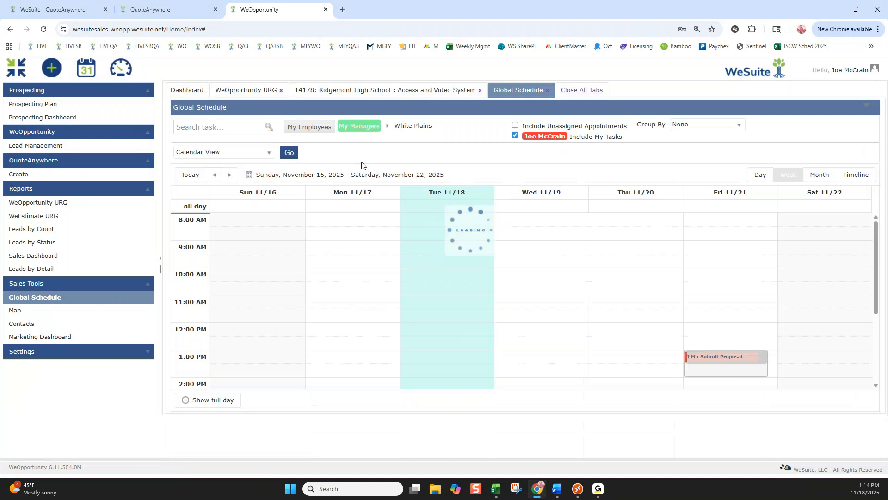
Check the week's Job Walk / Review and Submit Proposal tasks in the Global Schedule, and switch it to Grid View.
scroll(597, 319, down, 2)
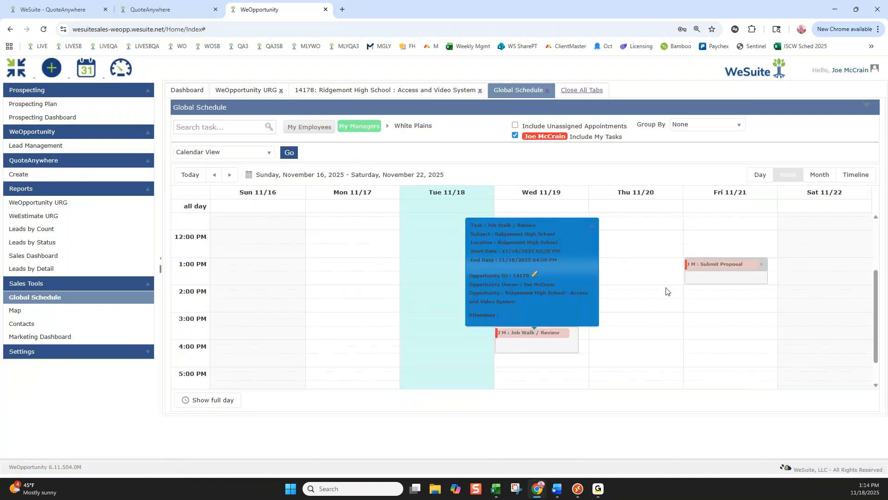
click(271, 154)
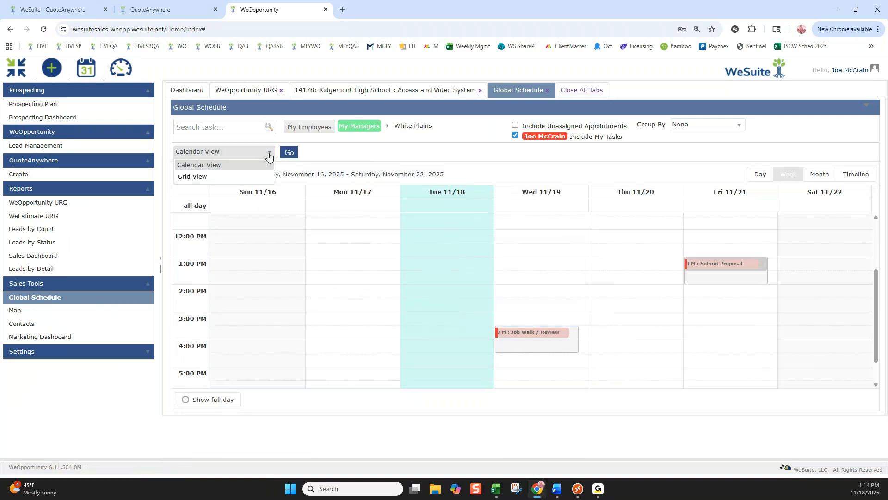
click(195, 176)
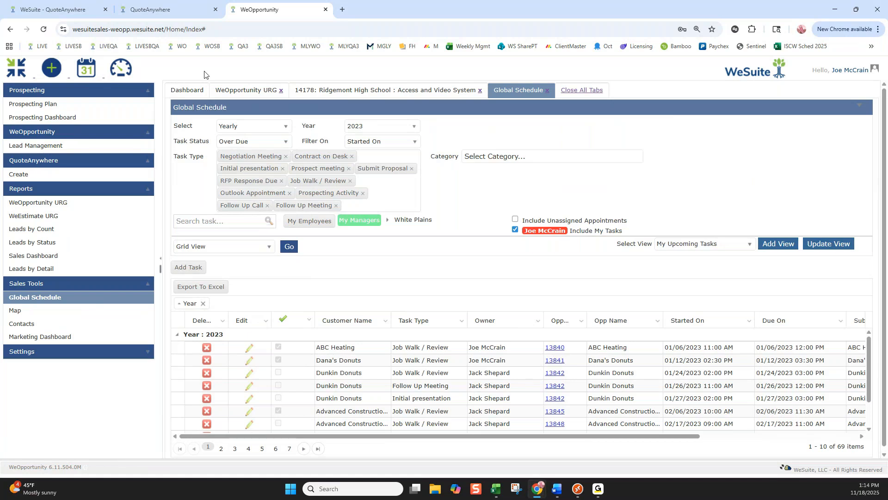
Review the columns available for the opportunity details in the WeOpportunity URG report, and return to the Ridgemont High School opportunity.
click(240, 91)
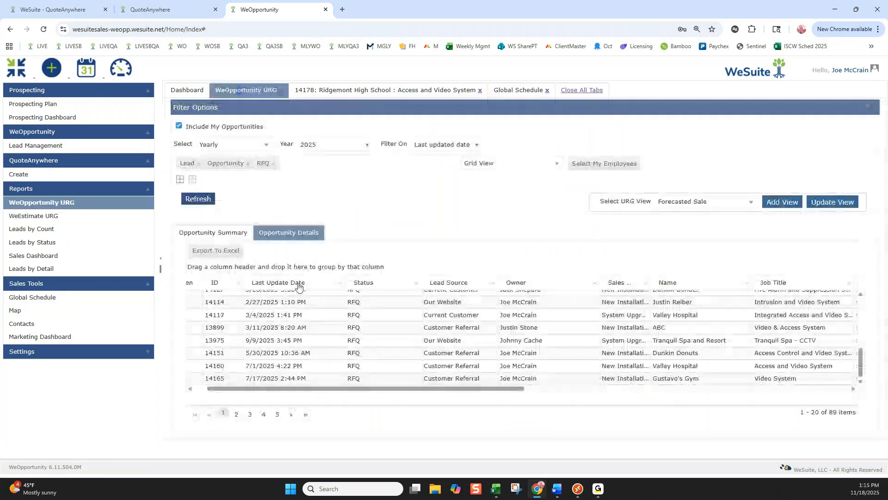
click(341, 283)
mouse_move(366, 325)
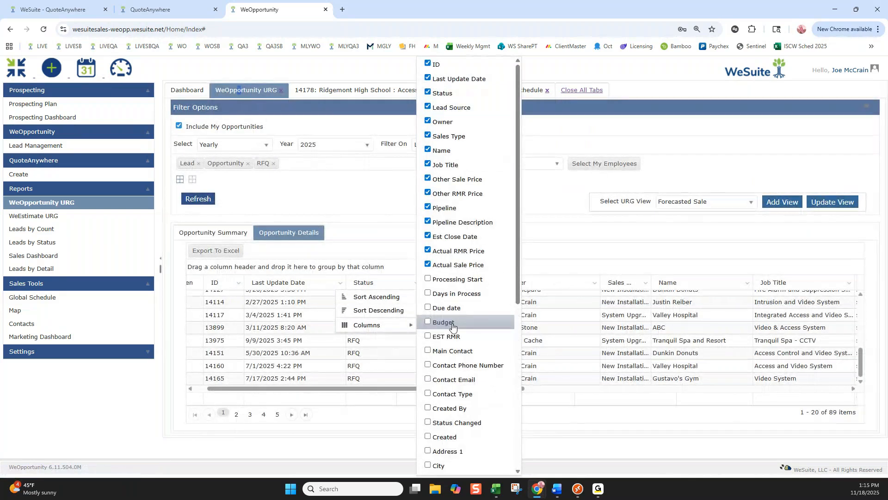
scroll(468, 183, down, 6)
scroll(470, 186, up, 6)
scroll(469, 186, up, 1)
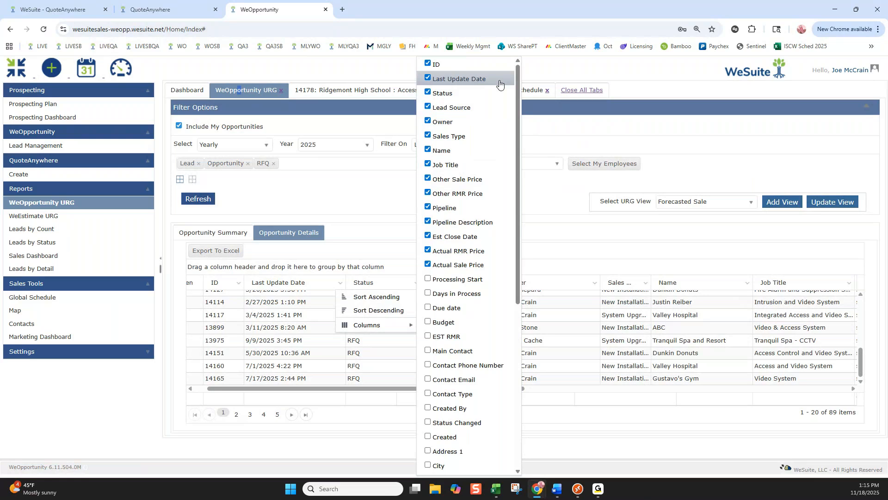
click(338, 223)
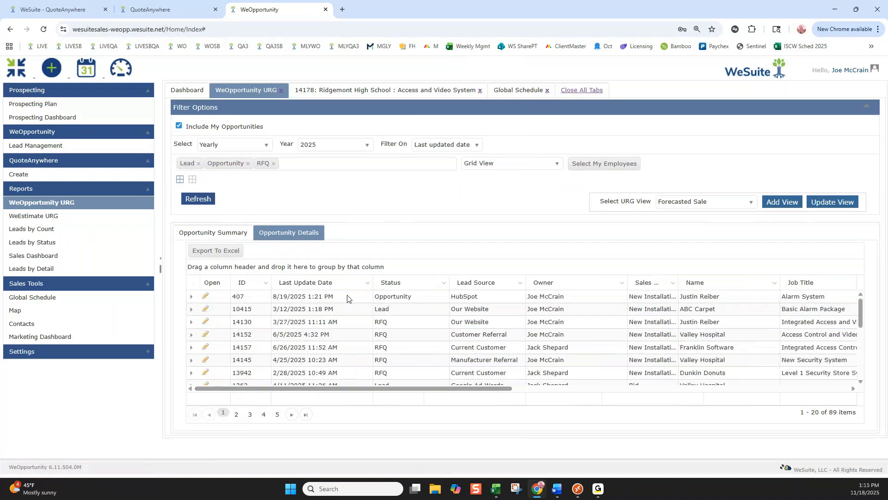
scroll(348, 298, down, 1)
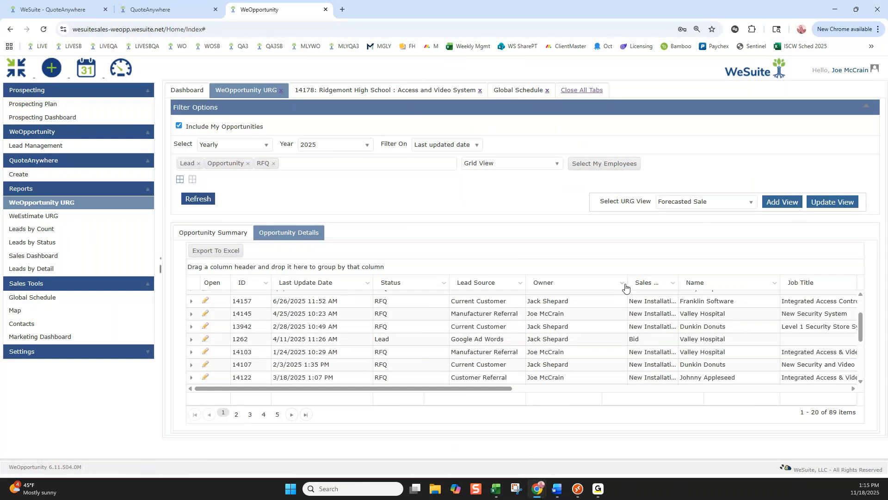
click(623, 283)
mouse_move(657, 325)
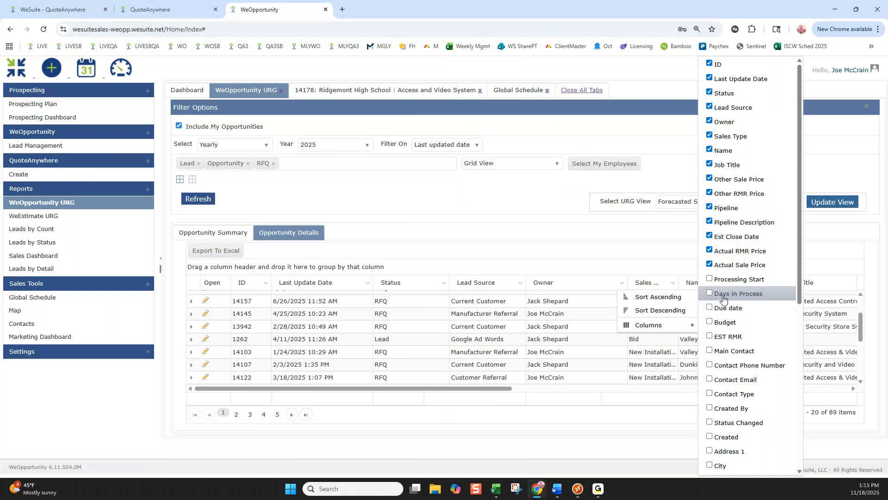
scroll(744, 410, down, 5)
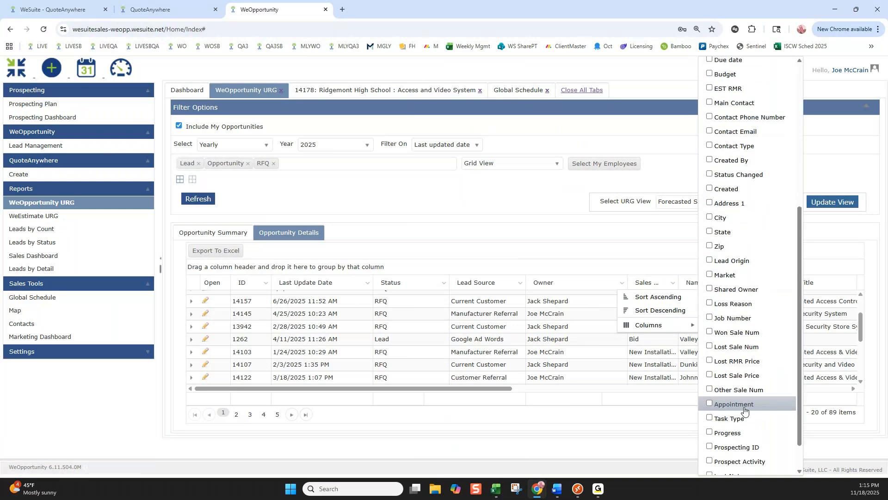
scroll(745, 409, down, 1)
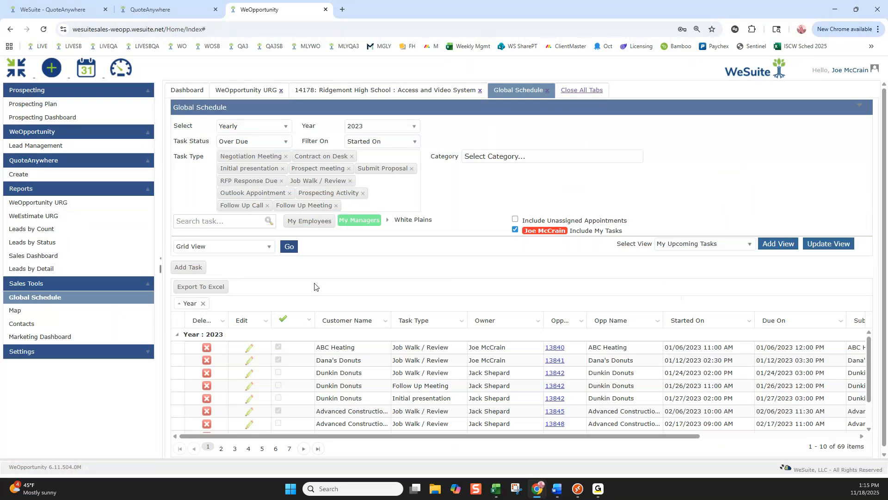
click(373, 90)
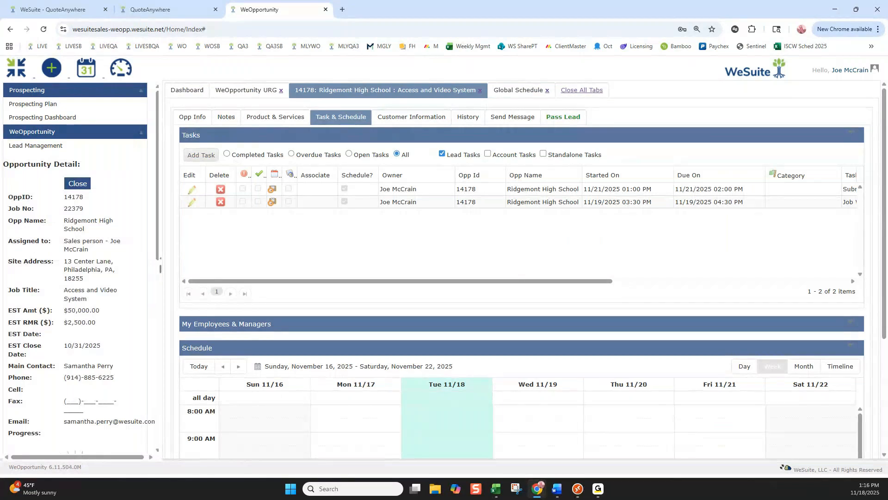
Switch to WeEstimate on the remote desktop and check the default filter days in the personal dashboard settings.
drag(0, 88, 617, 2)
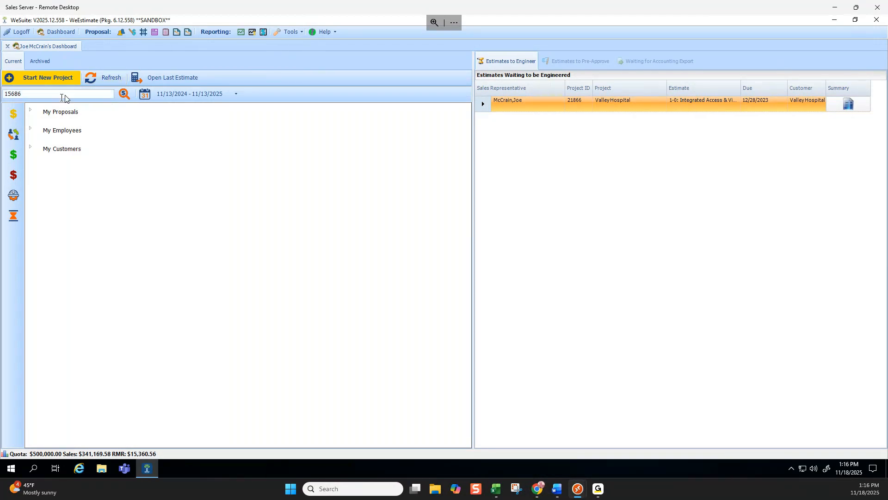
click(291, 31)
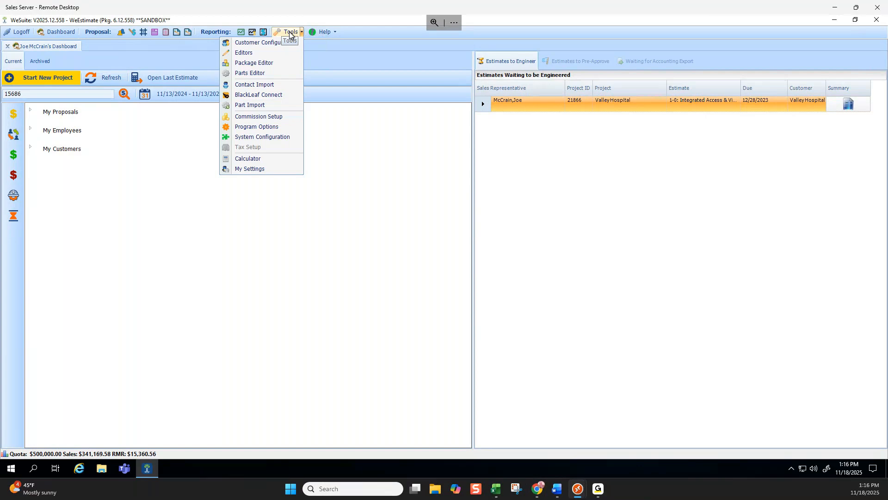
click(252, 170)
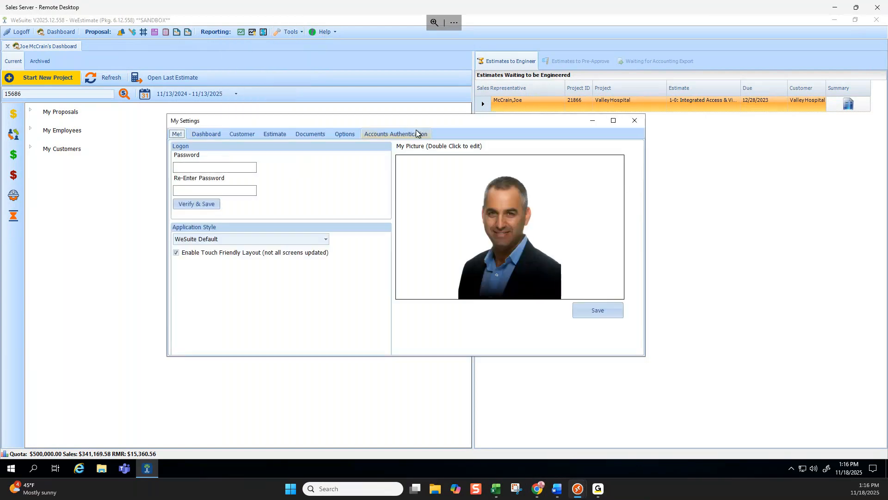
click(204, 135)
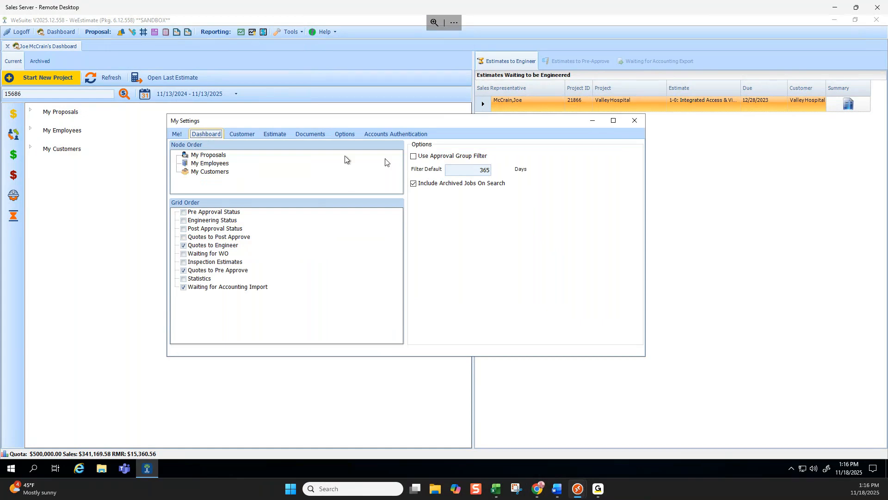
click(462, 173)
drag(487, 170, 465, 172)
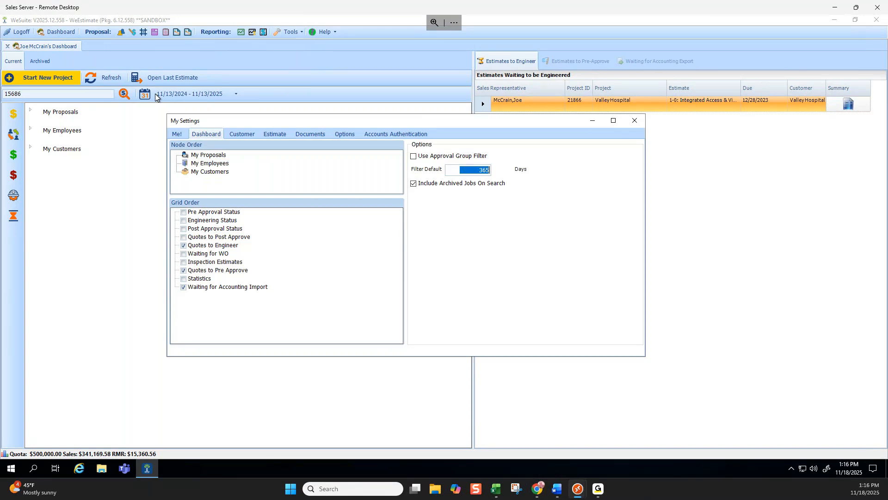
drag(463, 173, 513, 173)
In the personal estimate settings, try Even as the default GP adjust option, and restore Advanced Options.
click(273, 134)
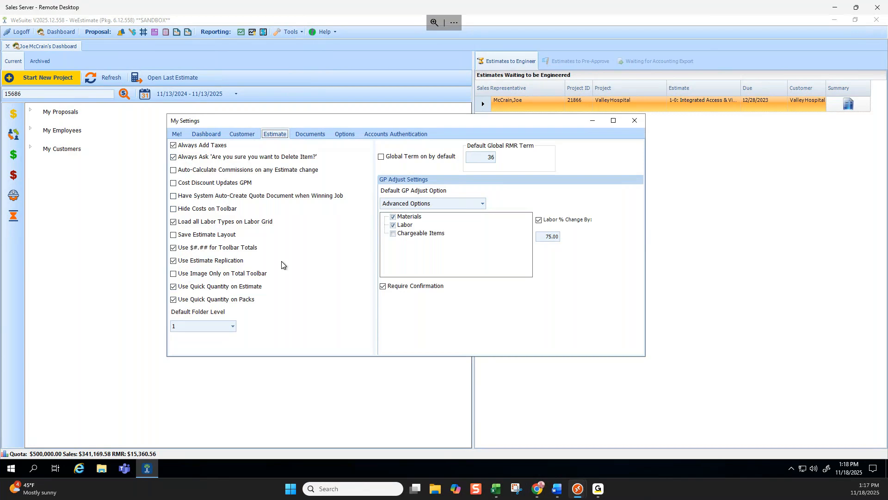
click(482, 204)
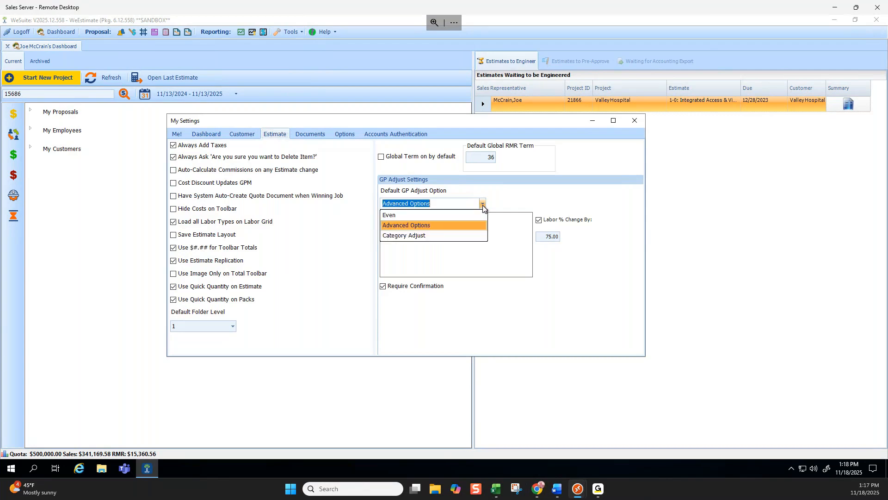
click(402, 216)
click(480, 205)
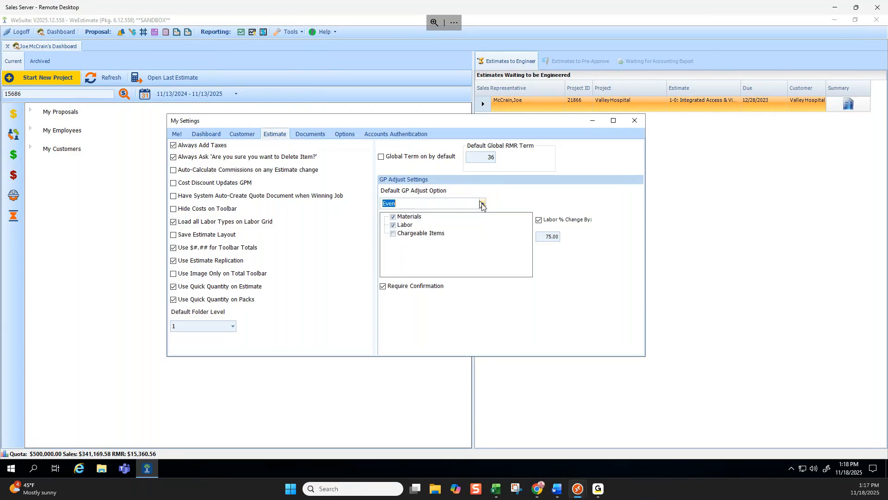
click(413, 225)
Exclude Materials from the default GP adjustment, include Chargeable Items, and set the labor percentage change to 90.
click(394, 217)
click(393, 234)
drag(551, 237, 609, 237)
text(90)
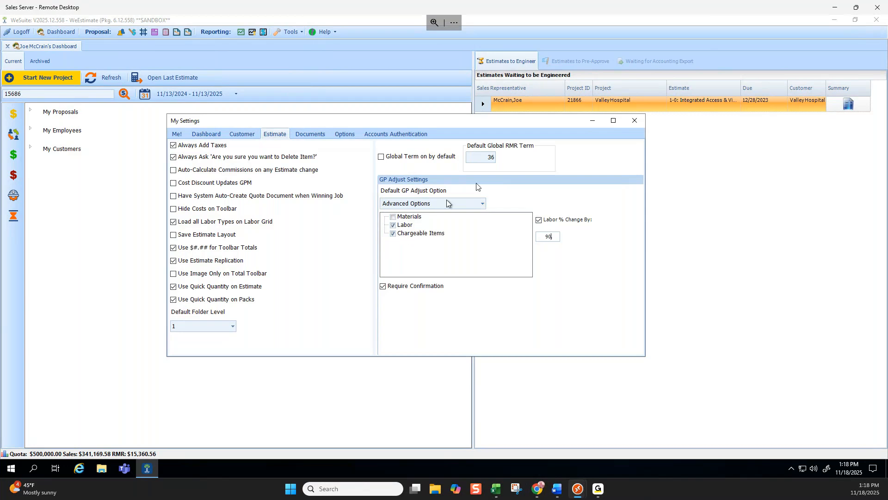
Check the default global RMR term and the default document template, cover letter, scope of work and terms settings.
click(499, 158)
double_click(499, 157)
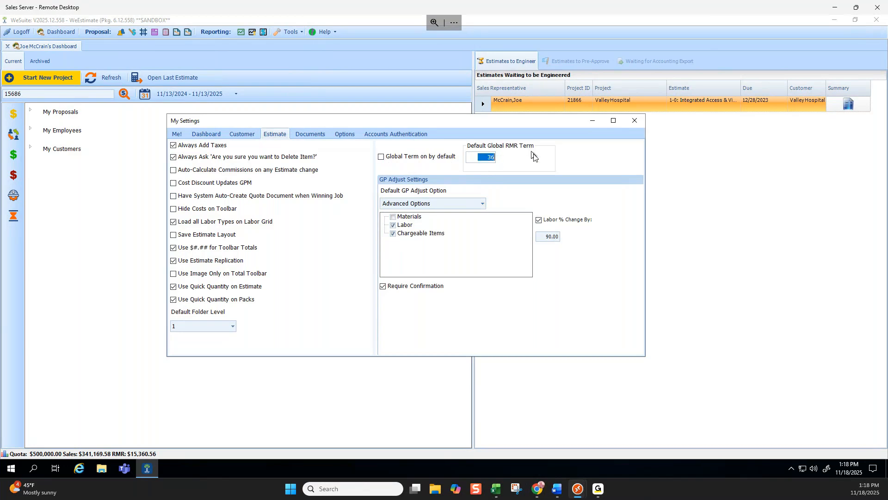
click(322, 133)
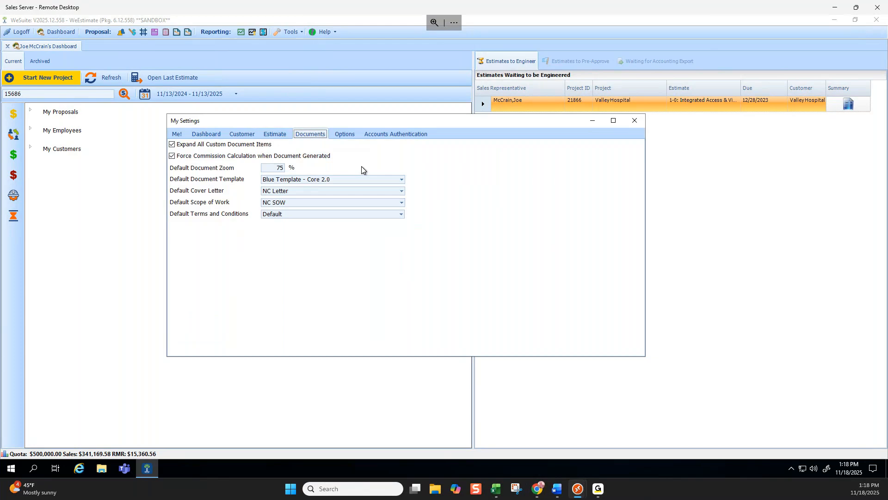
Open the folder selection for the default import location in the personal options, and cancel it.
click(344, 134)
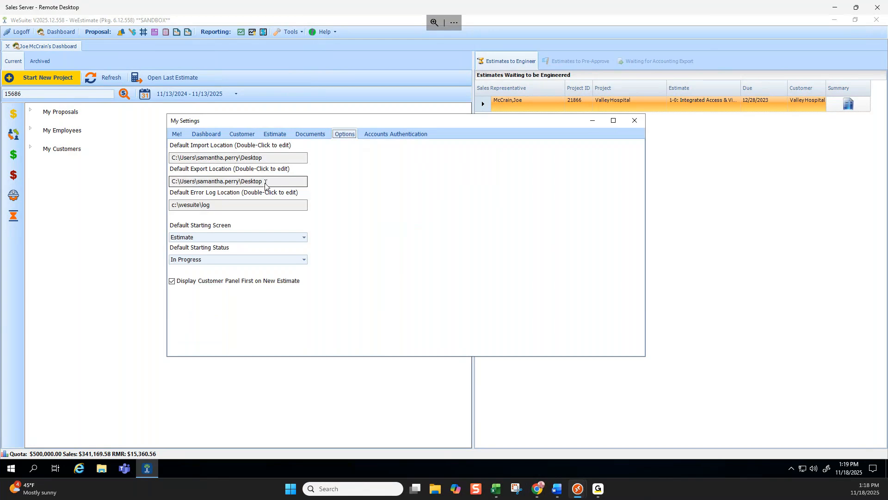
double_click(268, 158)
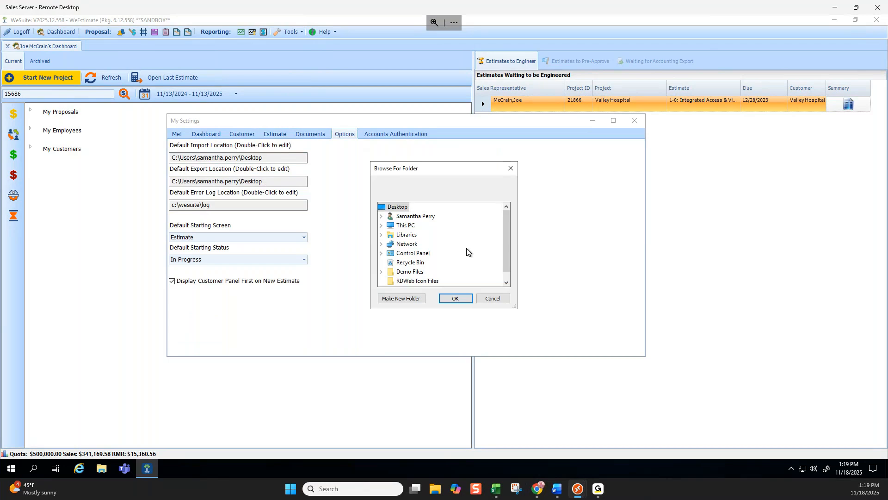
click(492, 298)
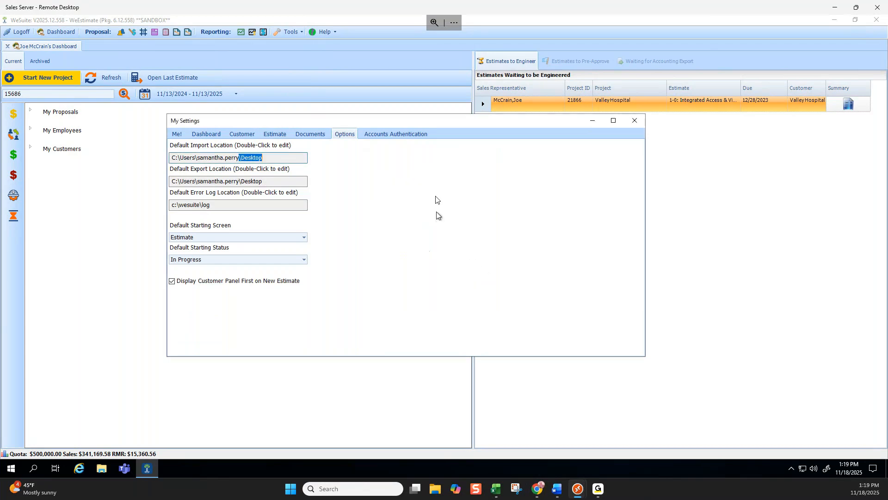
Set the default document zoom to 150%, check the accounts authentication settings, and close My Settings.
click(318, 137)
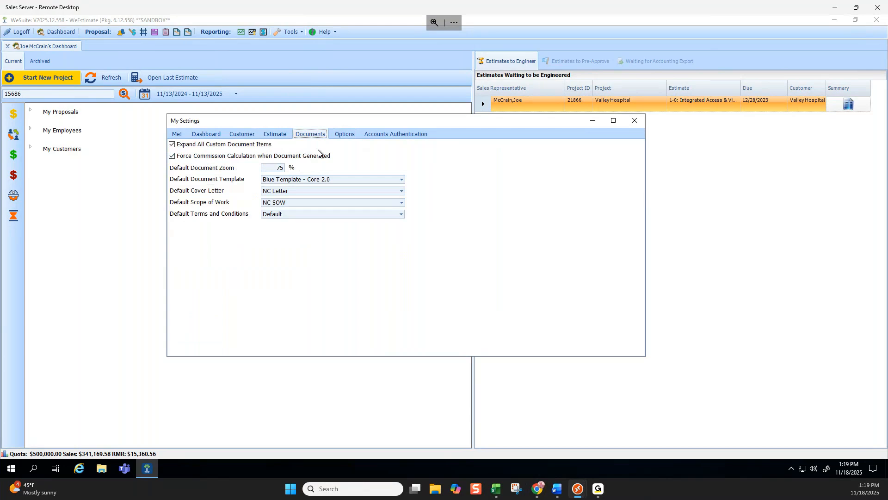
double_click(277, 168)
text(150)
click(378, 134)
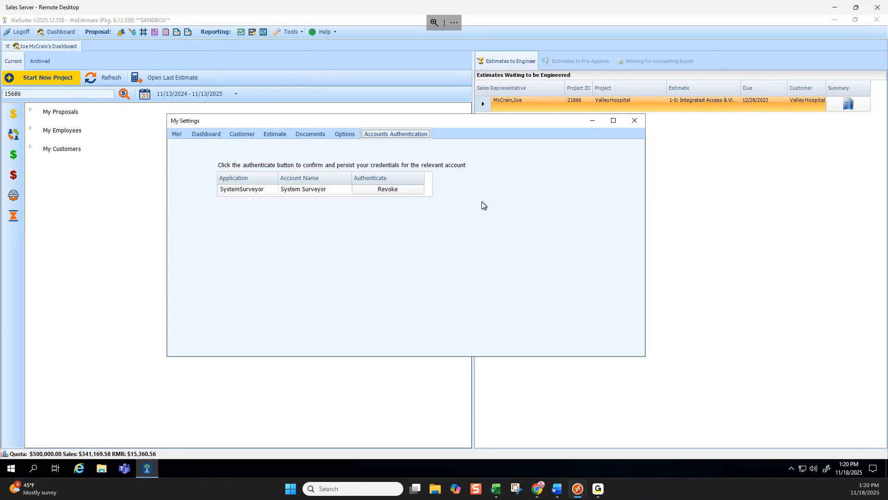
click(633, 122)
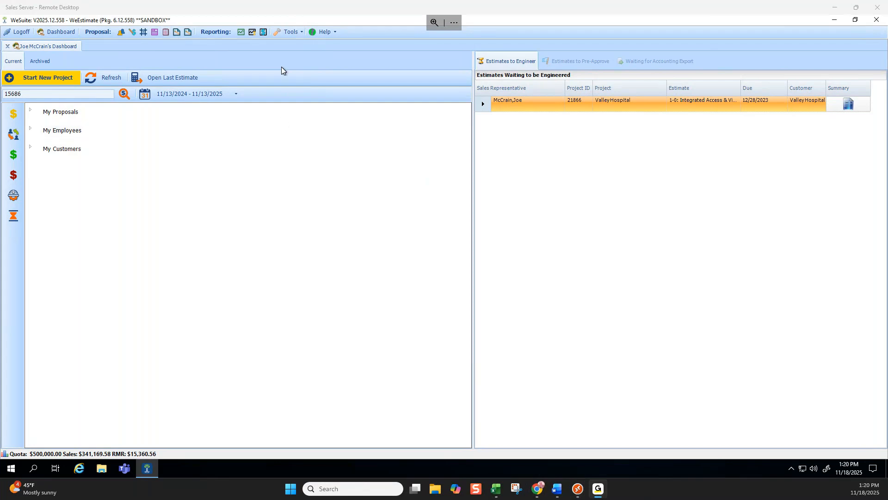
Copy the J1 Dunkin Donuts job in project 22480 and paste it into the same project's Jobs.
click(31, 111)
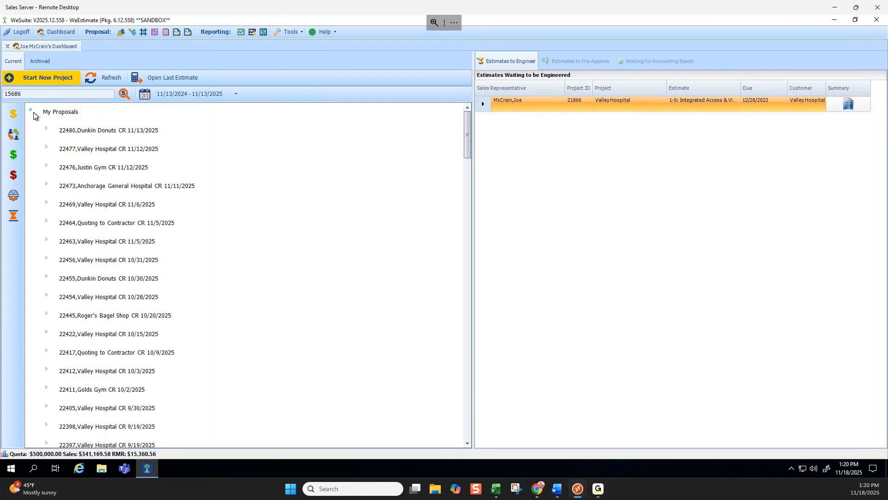
click(46, 128)
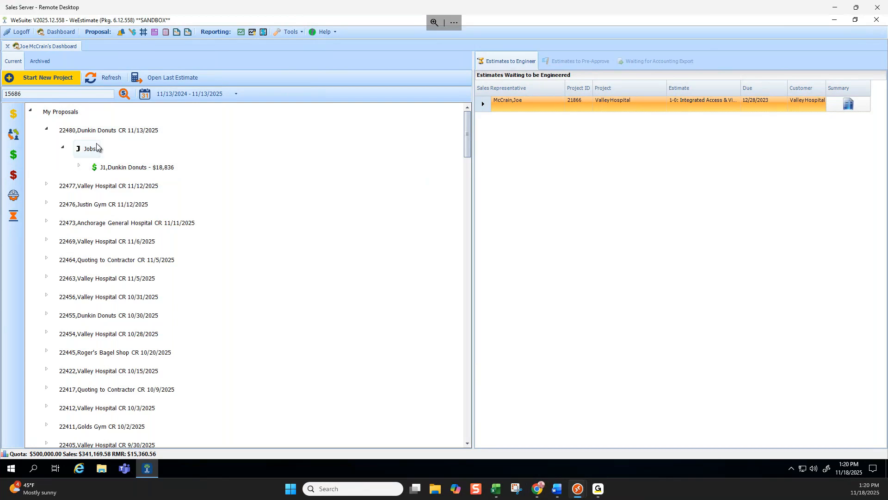
right_click(128, 171)
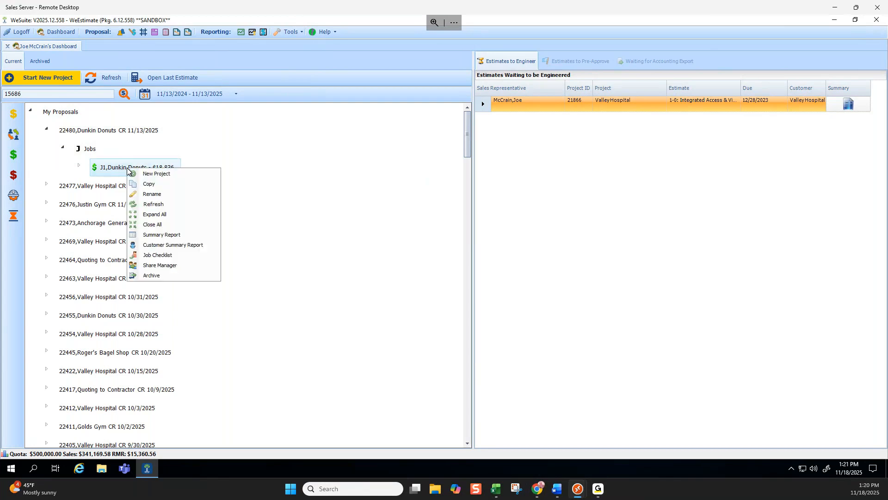
click(149, 184)
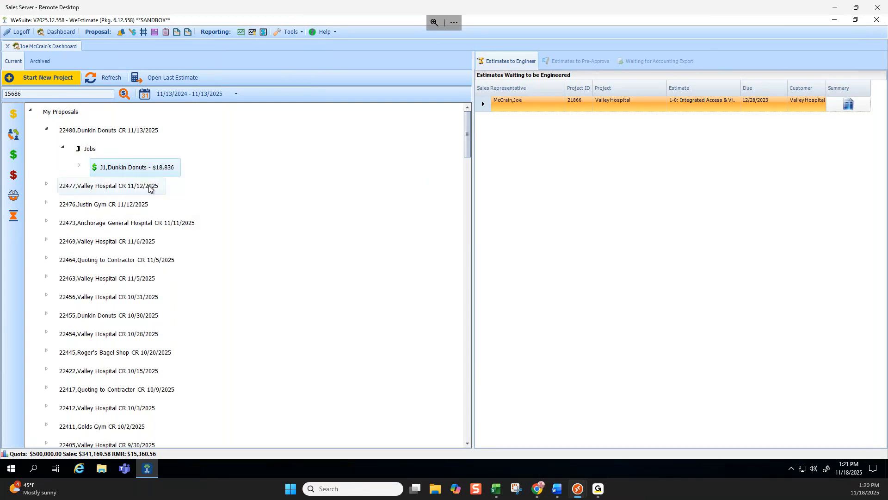
right_click(90, 152)
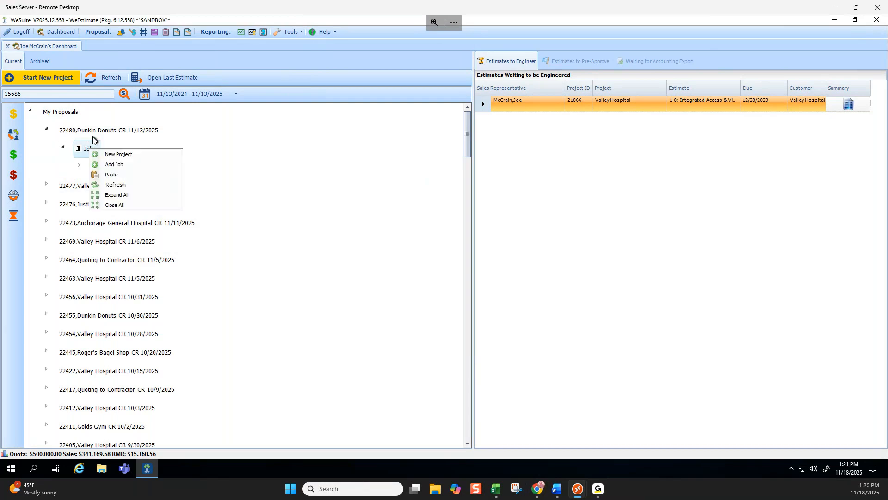
click(107, 175)
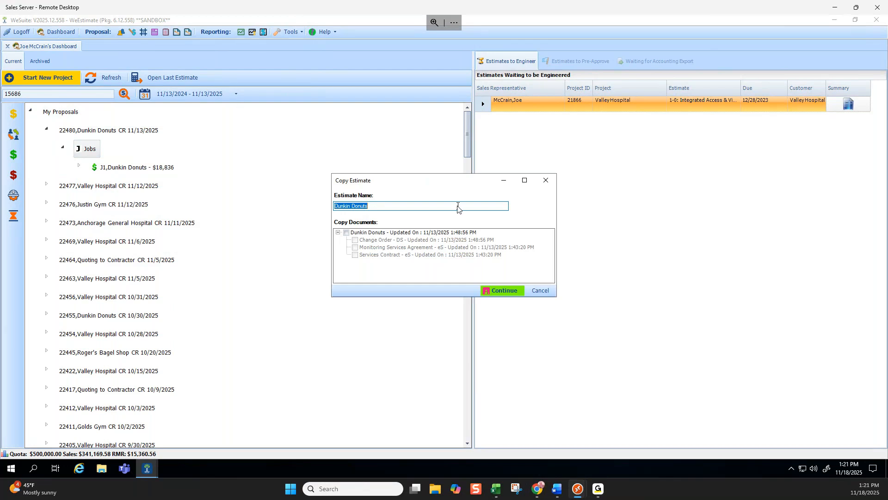
Try to include the Dunkin Donuts documents in the copy, and create the estimate copy without any documents.
click(347, 233)
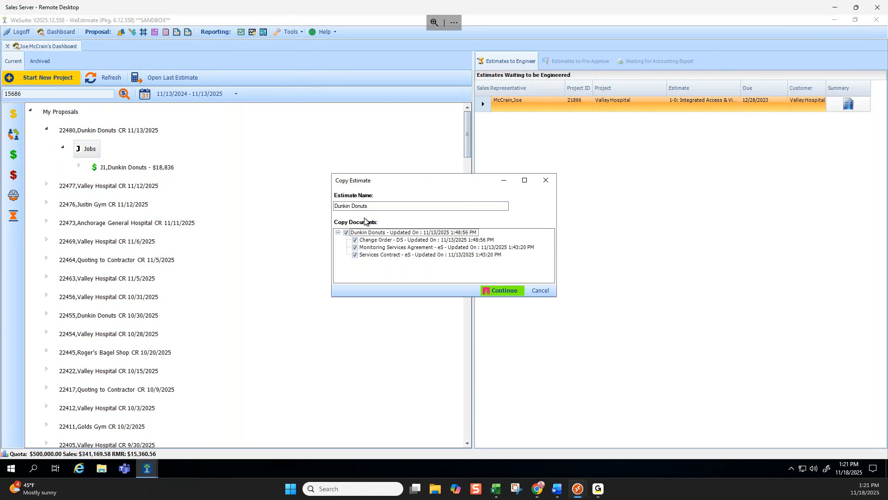
click(346, 233)
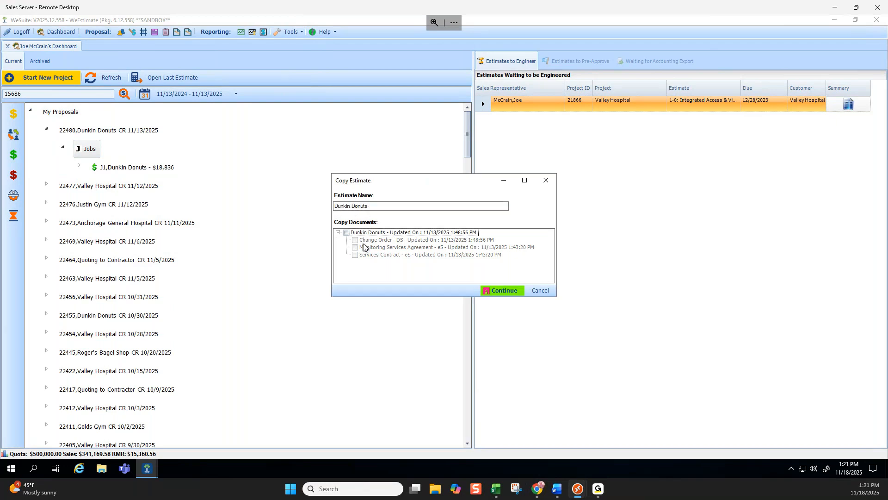
click(346, 233)
click(356, 255)
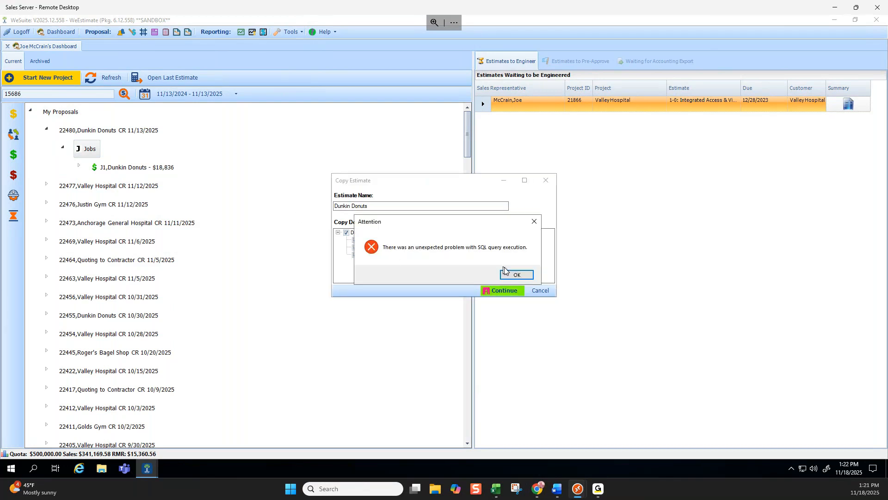
click(516, 275)
click(347, 233)
click(509, 296)
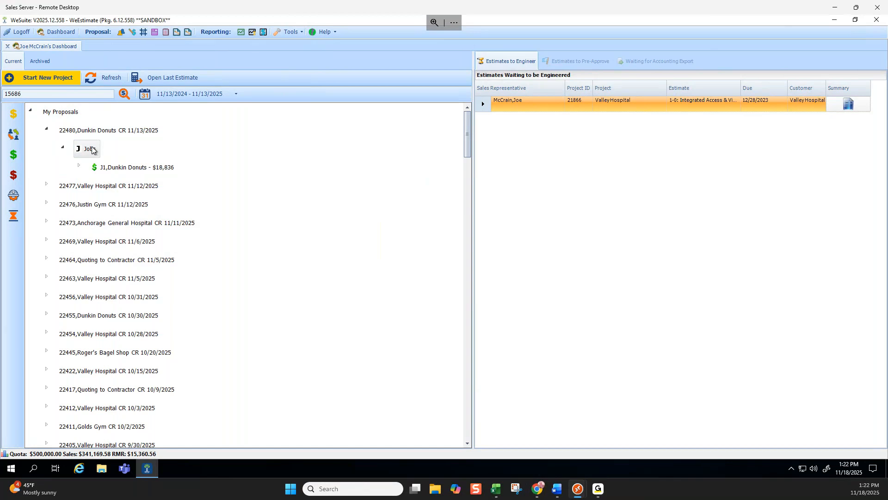
Check the dashboard, return to the copied estimate, and select all its equipment rows from the enclosure to the smoke detector.
click(50, 45)
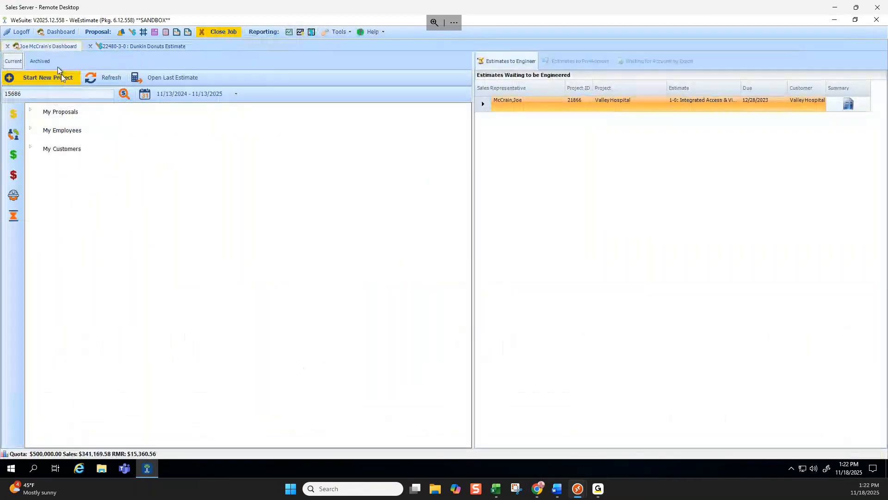
click(144, 46)
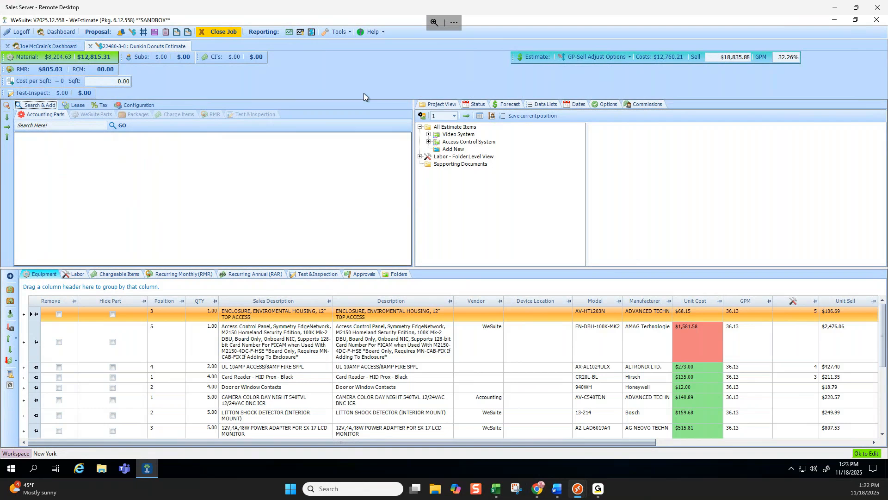
click(29, 315)
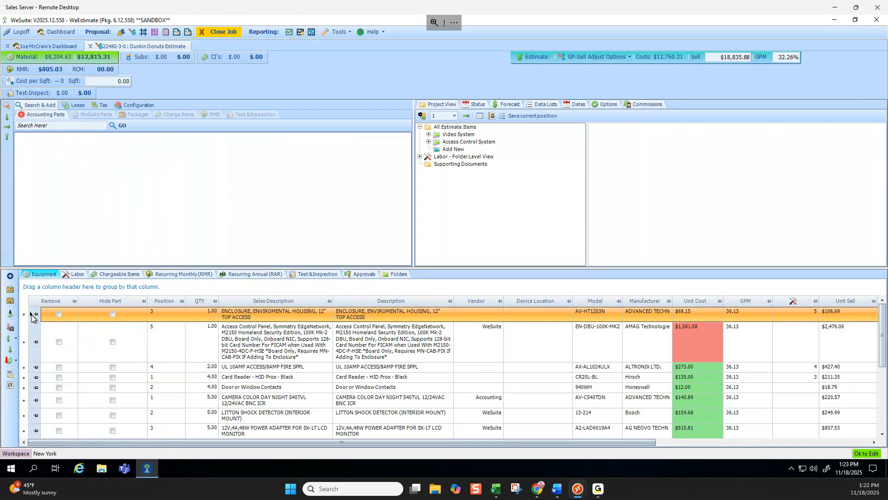
scroll(30, 351, down, 5)
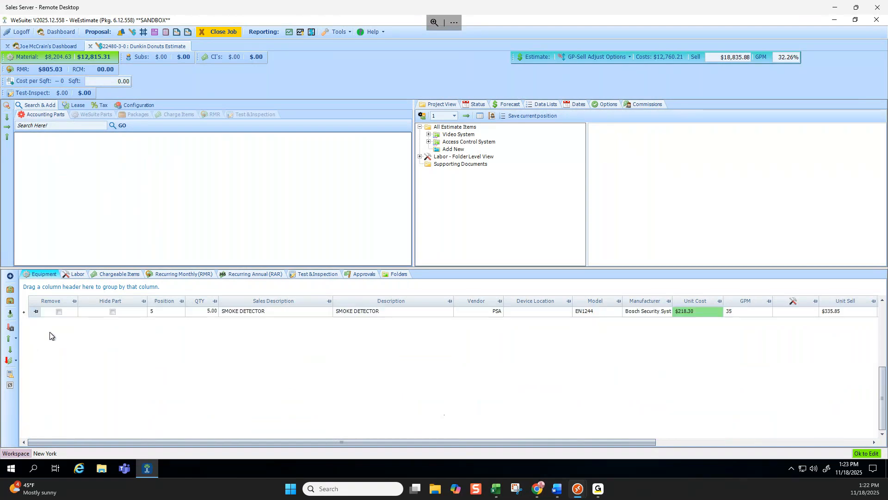
scroll(44, 329, up, 5)
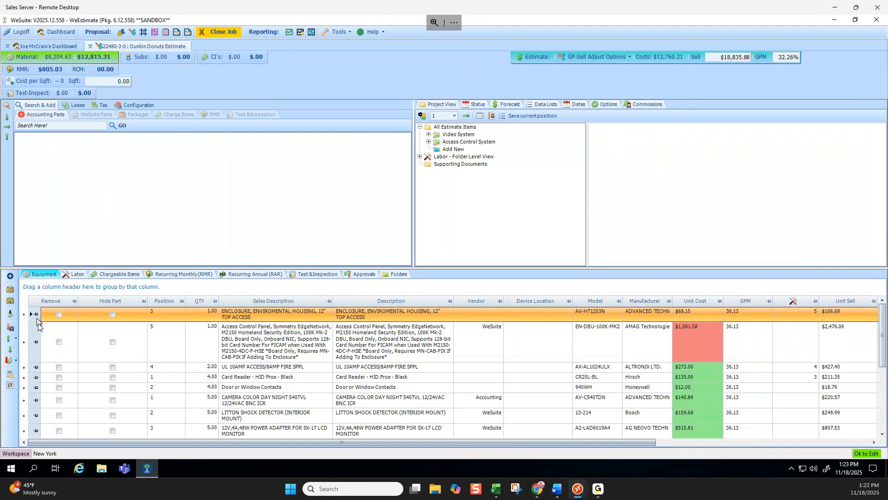
scroll(38, 352, down, 3)
shift+click(31, 387)
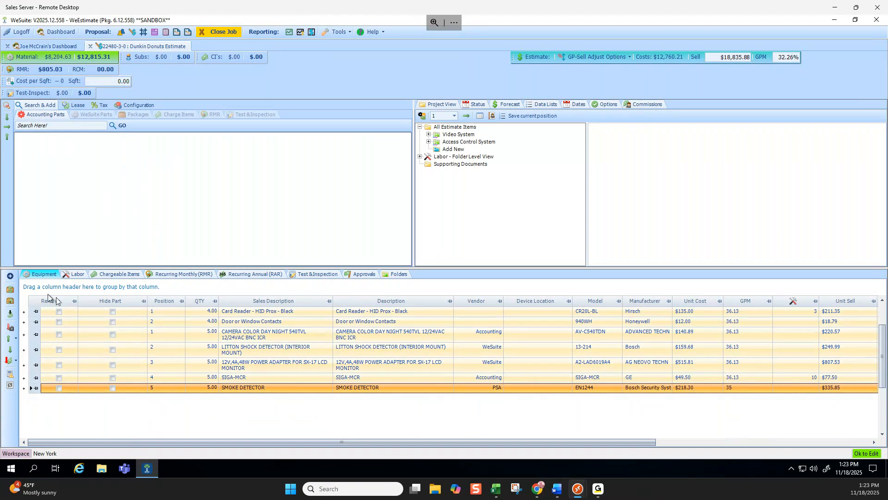
scroll(97, 328, up, 3)
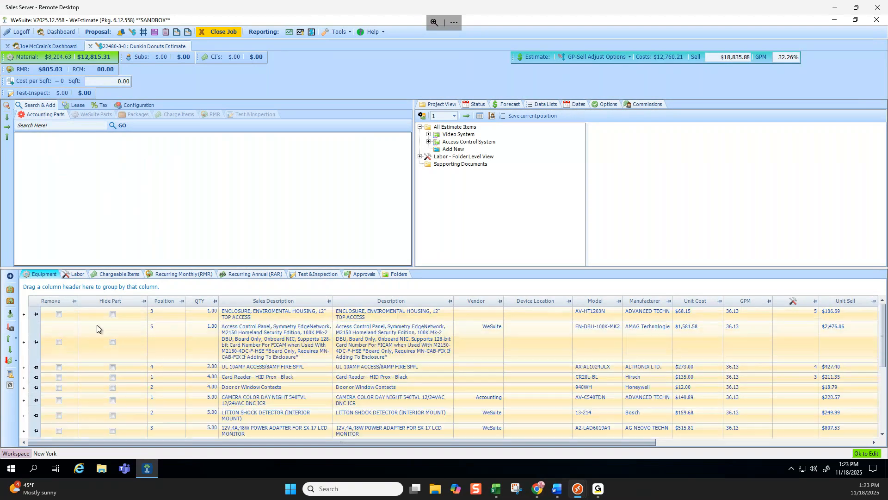
Check the vendor options for latest pricing on the selected equipment, choose Accounting, and cancel the update.
click(9, 314)
click(494, 231)
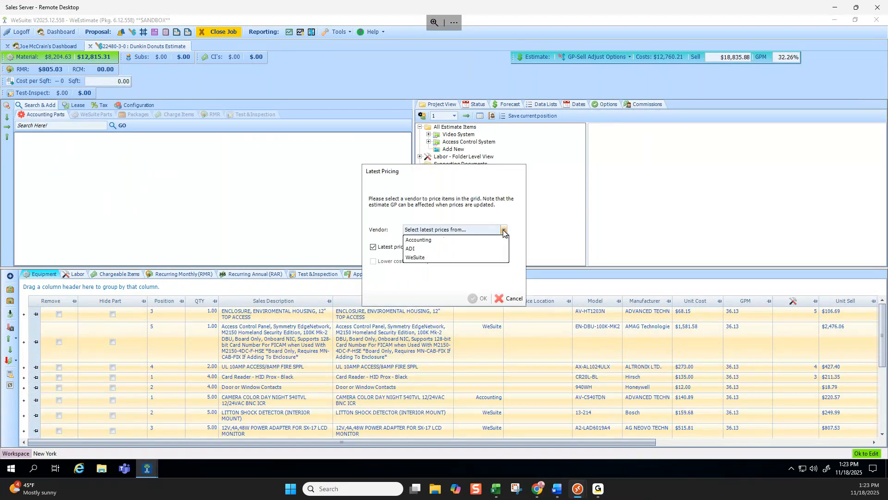
click(432, 239)
key(Return)
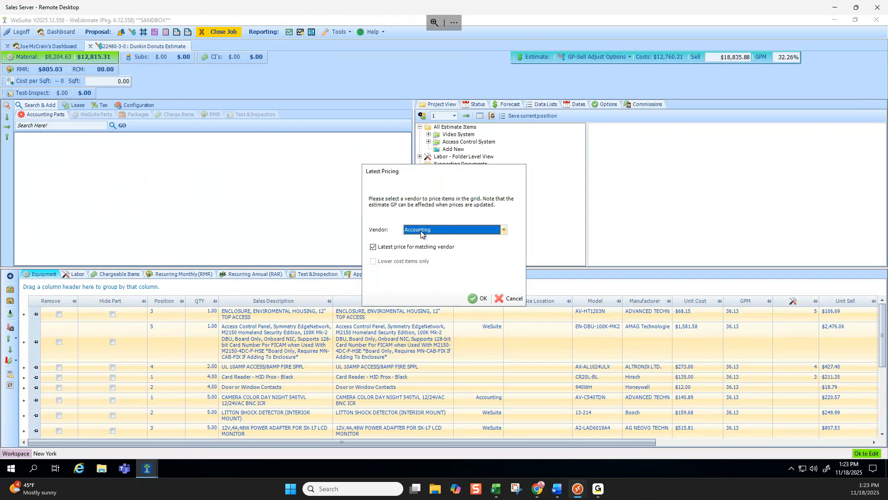
click(504, 230)
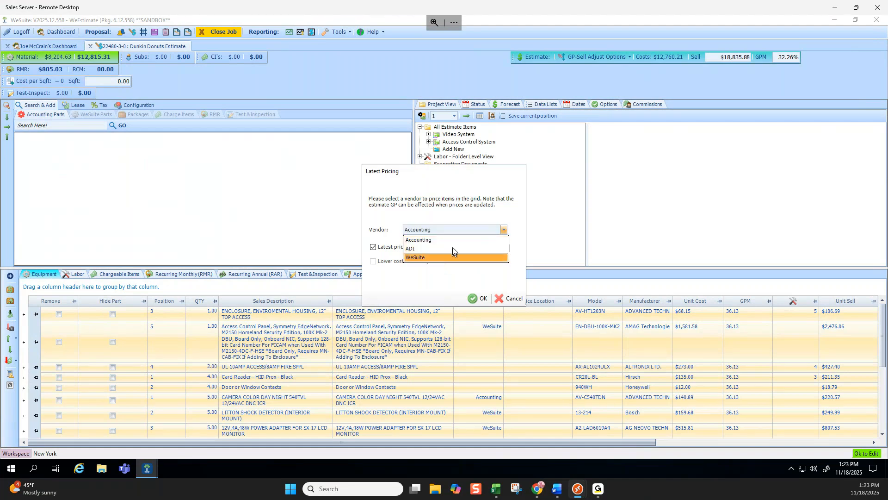
click(510, 209)
click(515, 296)
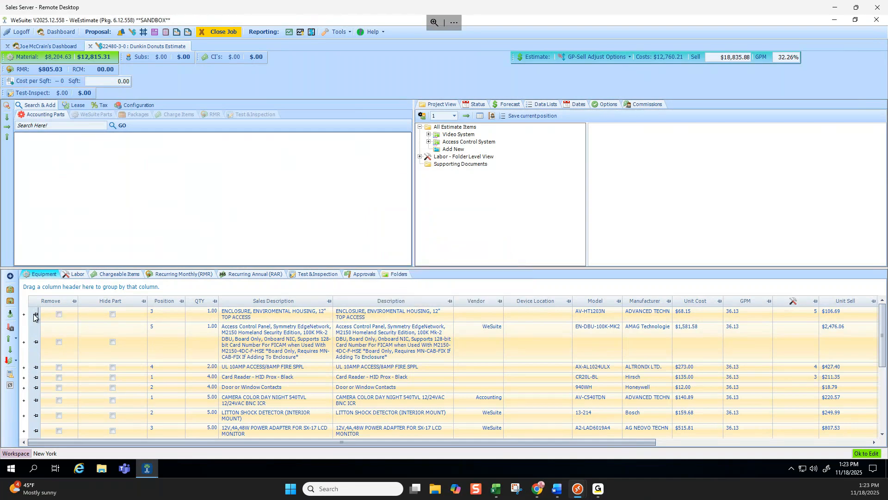
Apply the latest pricing from the Accounting vendor to the Video System folder.
click(454, 134)
right_click(453, 135)
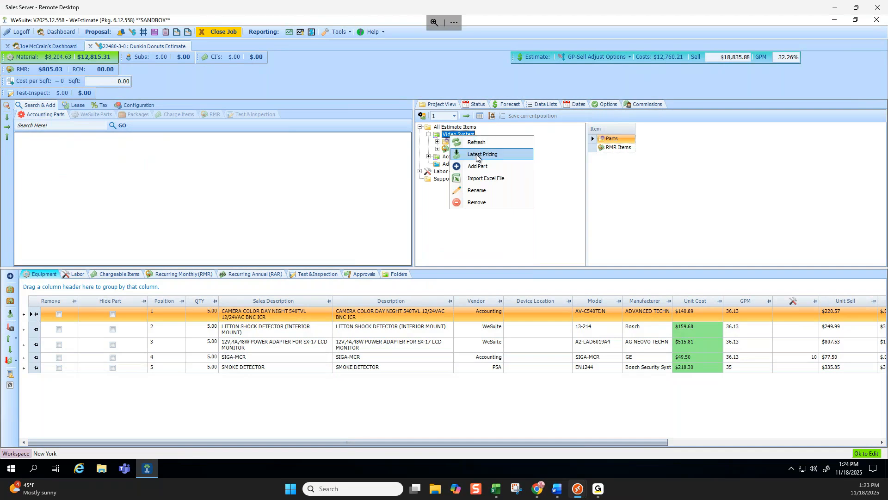
click(477, 156)
click(503, 230)
click(433, 241)
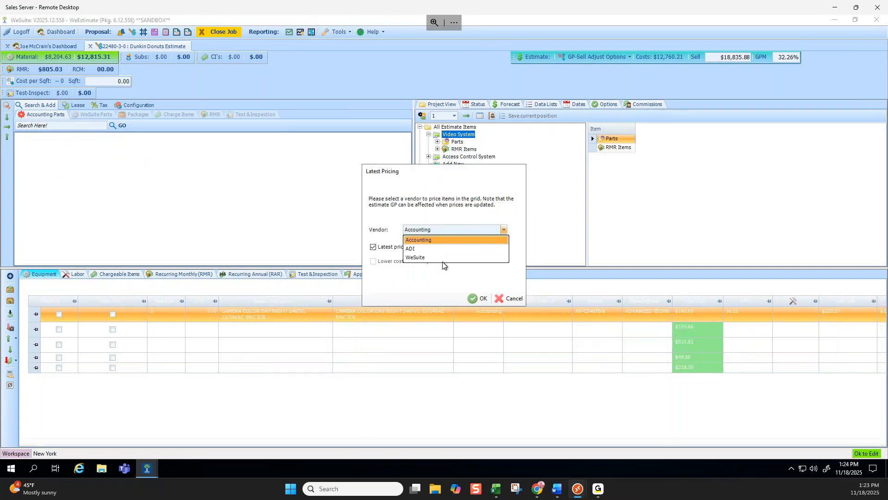
click(479, 298)
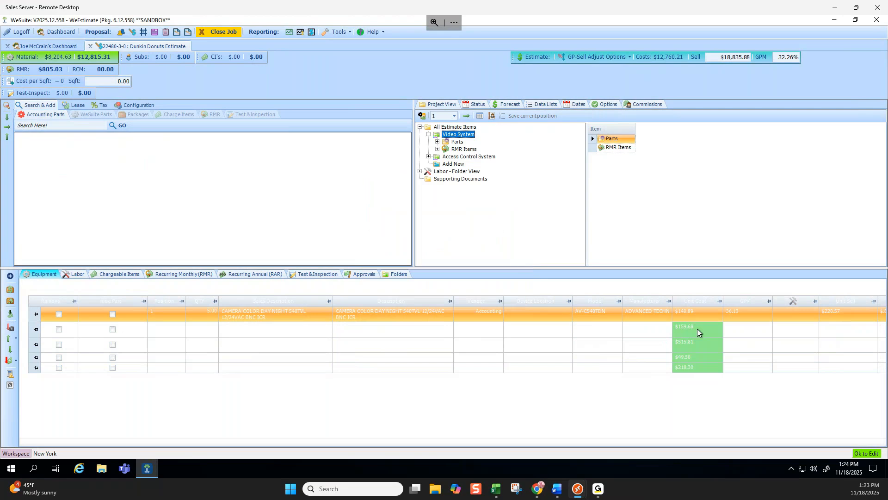
Apply the latest pricing from the Accounting vendor to the Access Control System folder.
click(467, 158)
right_click(465, 157)
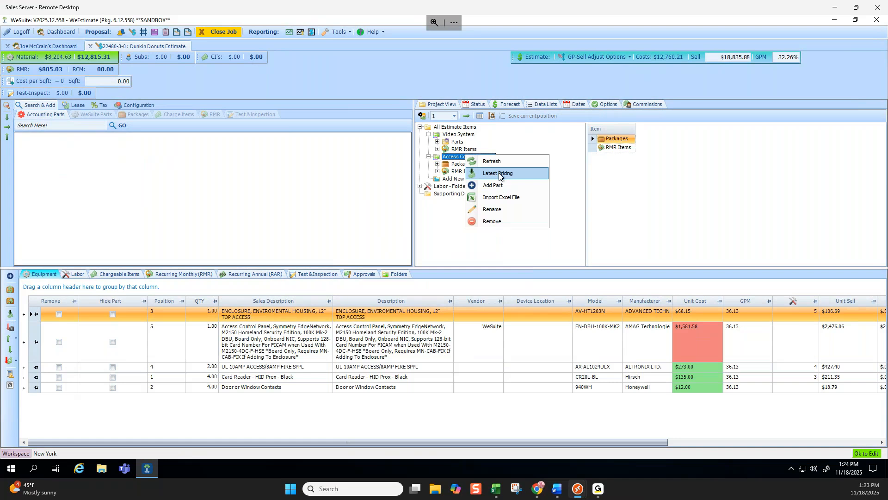
click(500, 175)
click(503, 229)
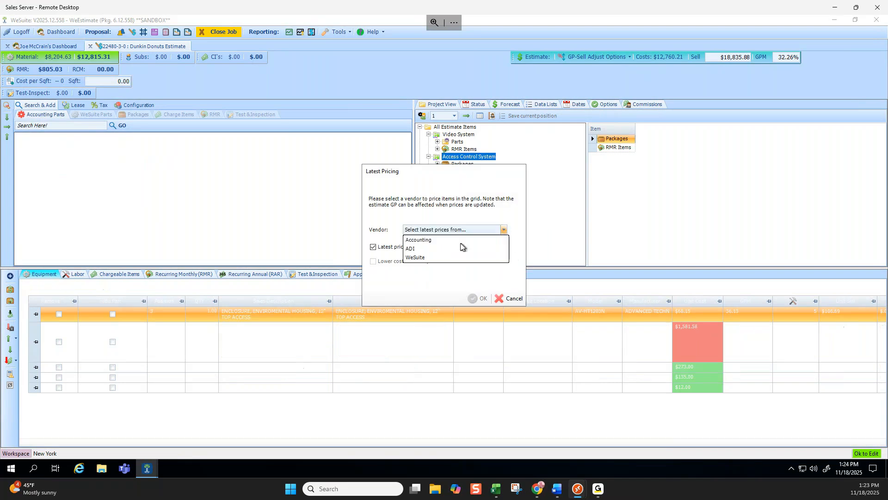
click(440, 253)
click(491, 274)
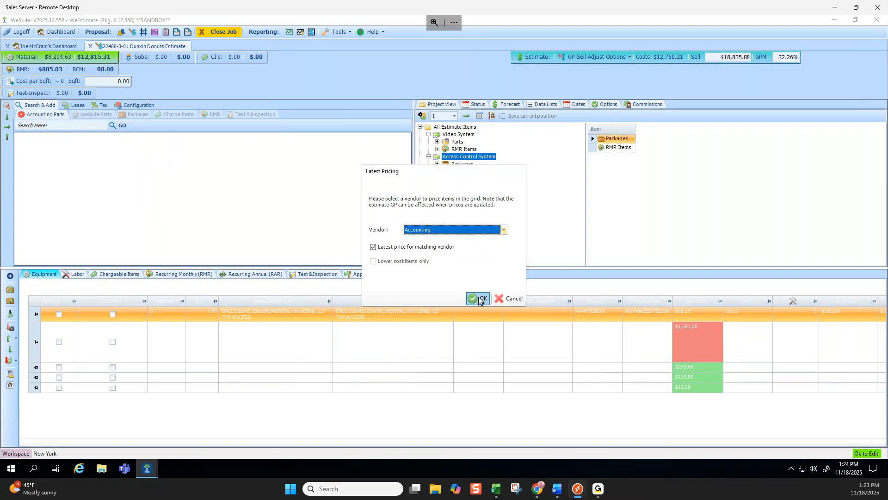
click(478, 298)
click(515, 281)
click(503, 229)
click(445, 257)
click(491, 275)
click(514, 298)
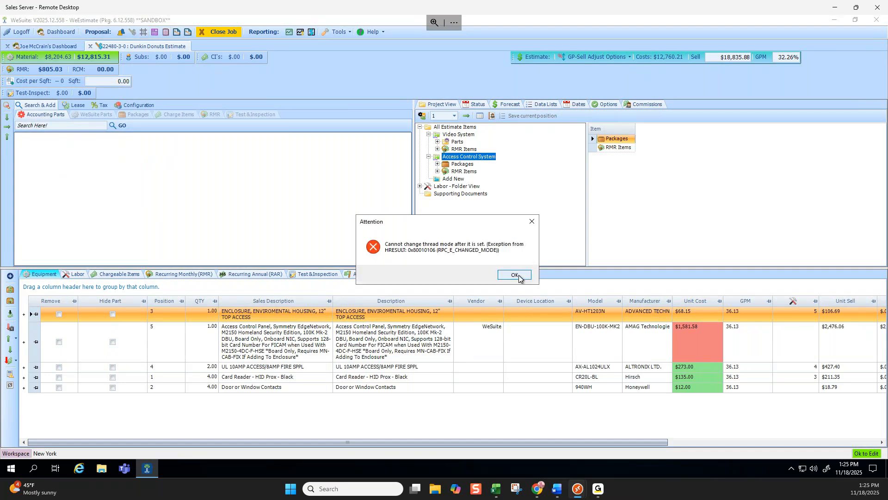
Open the documents of the copied Dunkin Donuts job, and return to its estimate.
click(515, 275)
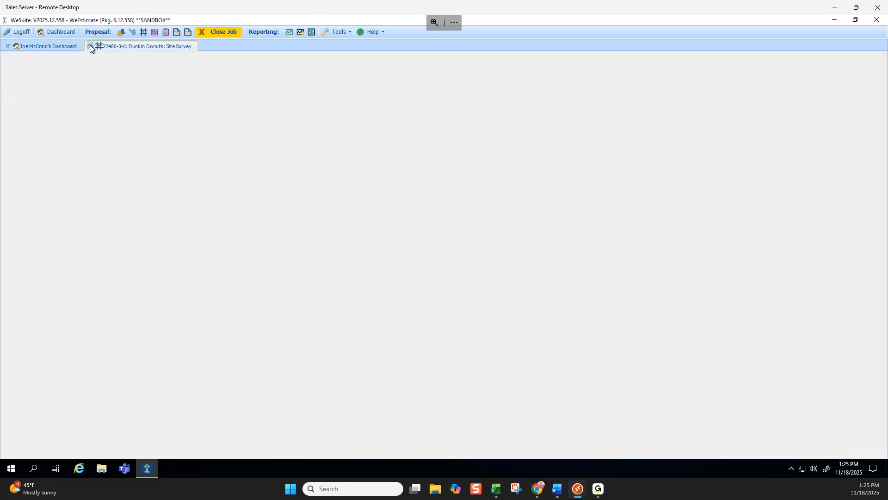
click(154, 32)
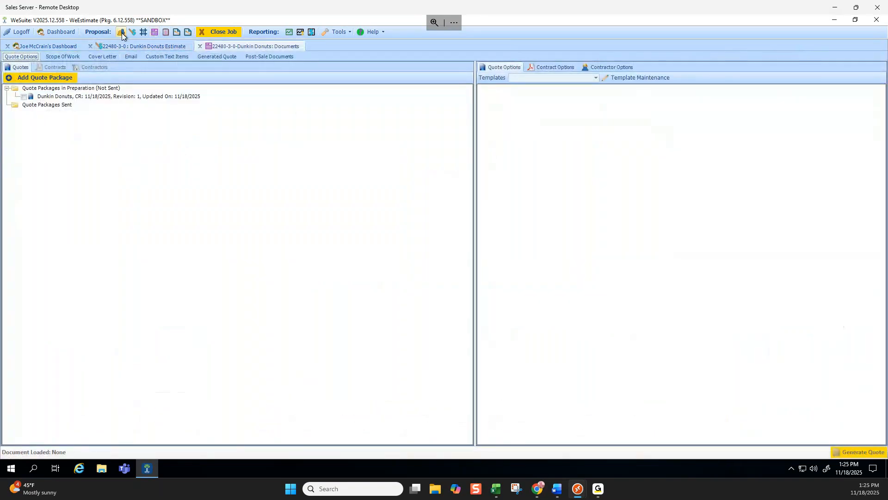
click(126, 47)
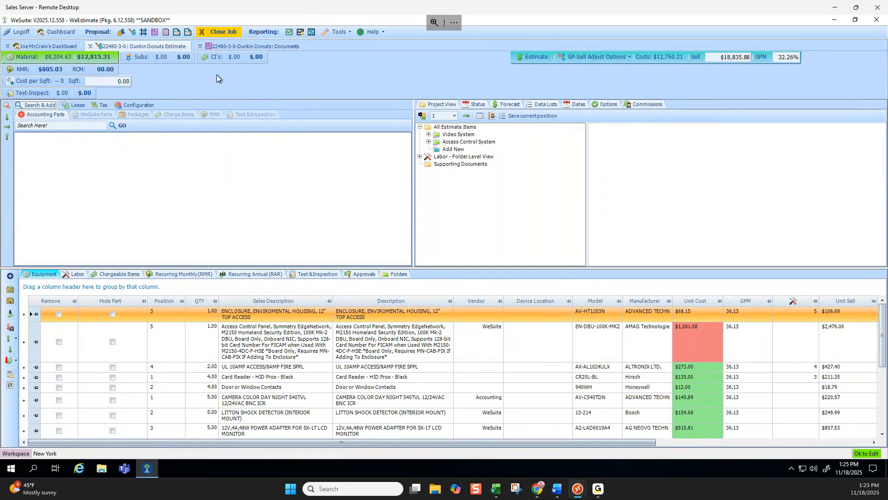
Check the display options for the estimate totals, and set the square footage to 500.
right_click(185, 84)
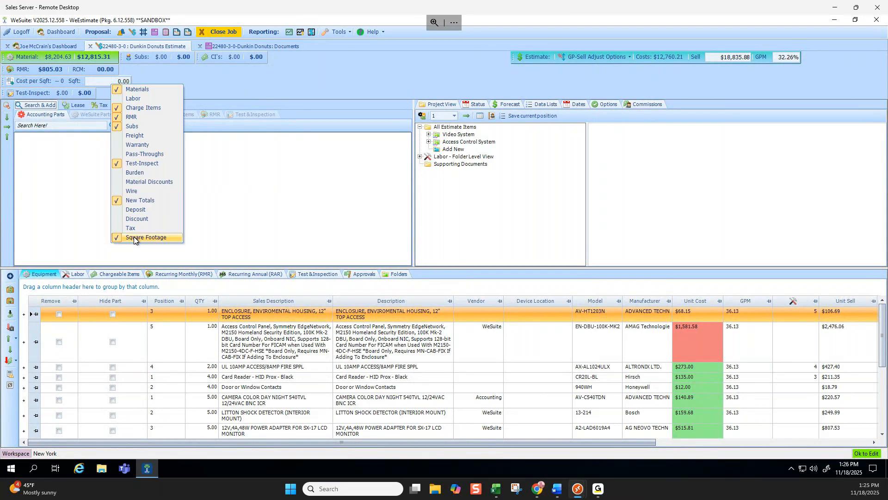
click(102, 82)
drag(101, 82, 168, 86)
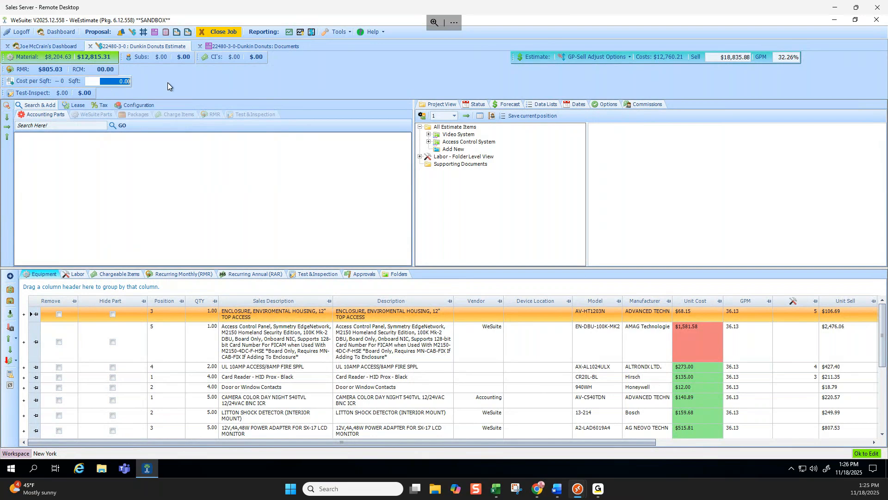
text(500)
click(94, 134)
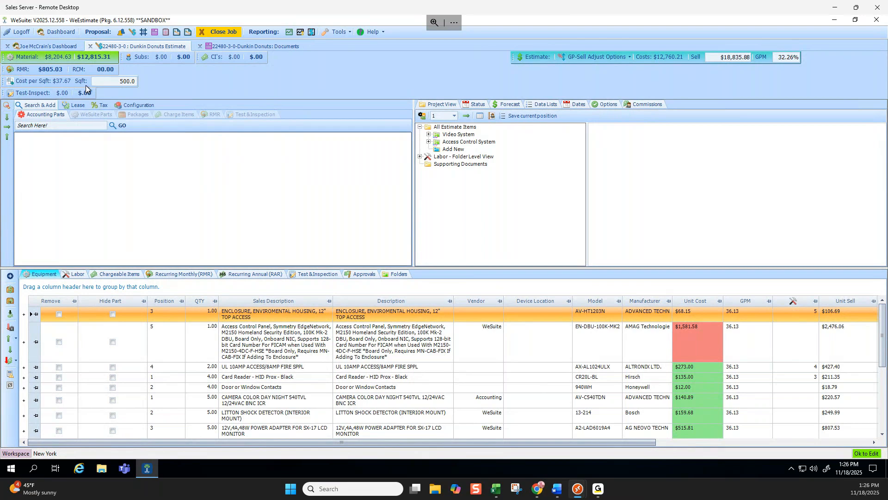
Hide the Square Footage and Test-Inspect totals from the estimate's totals area.
right_click(180, 87)
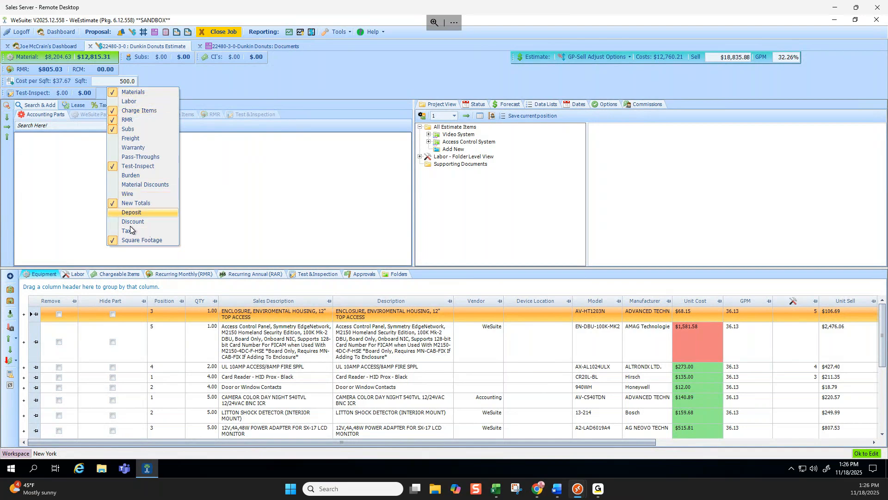
click(113, 239)
right_click(163, 76)
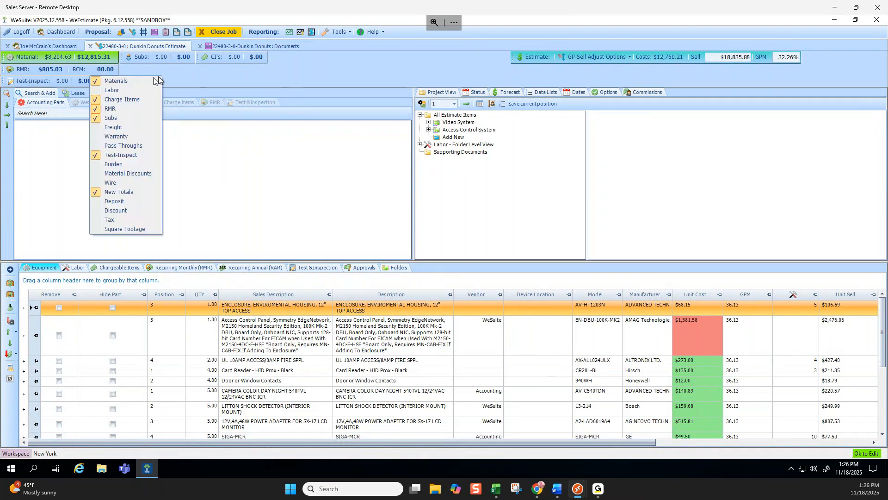
click(96, 156)
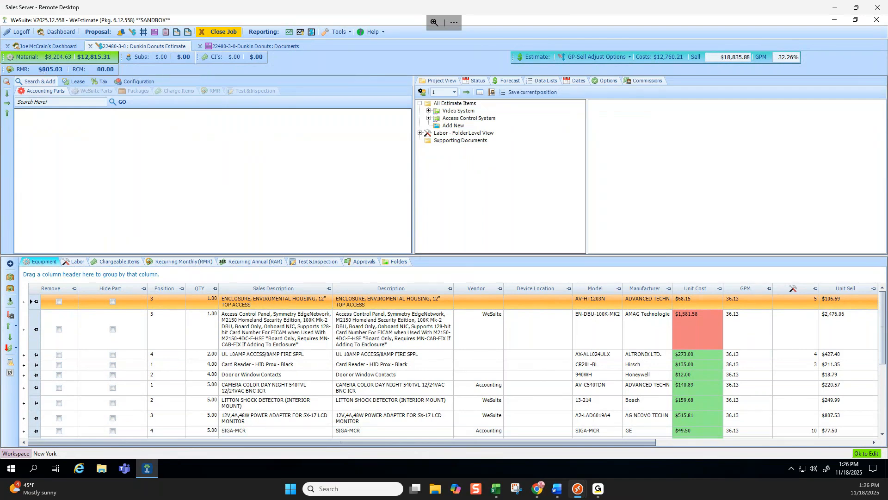
Move the RMR total directly beneath the Estimate total, and show the Labor total.
drag(4, 69, 523, 67)
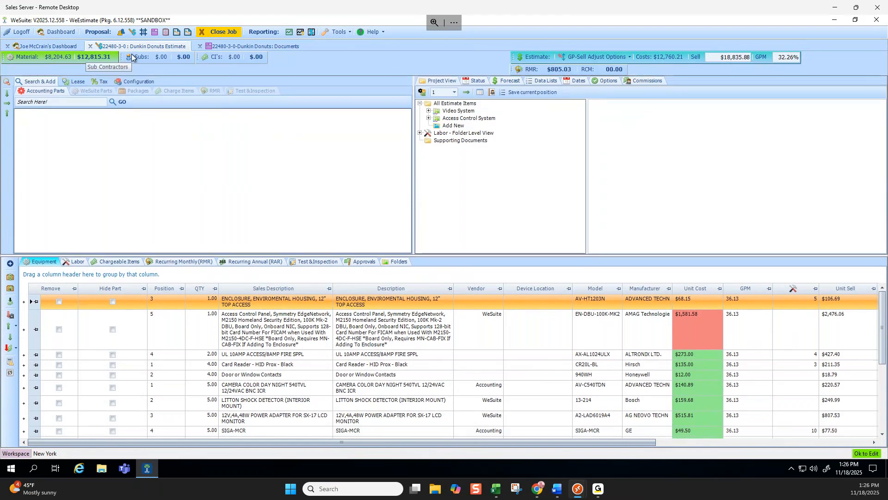
right_click(204, 72)
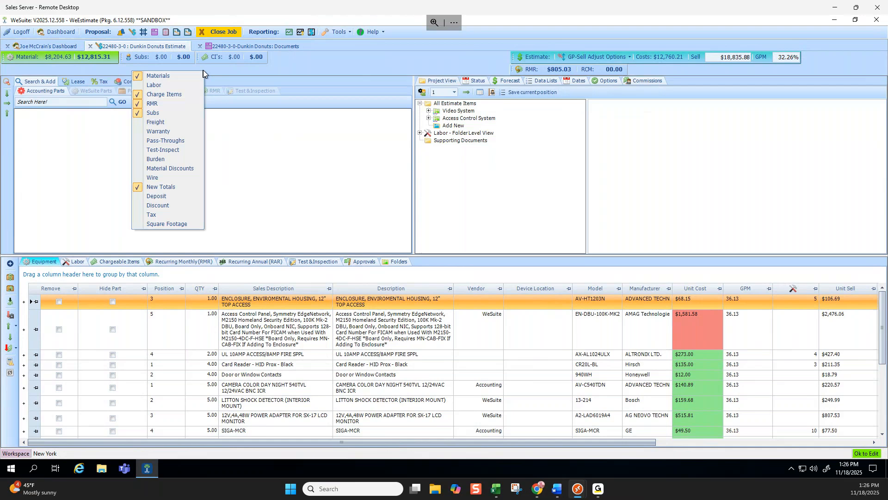
click(166, 83)
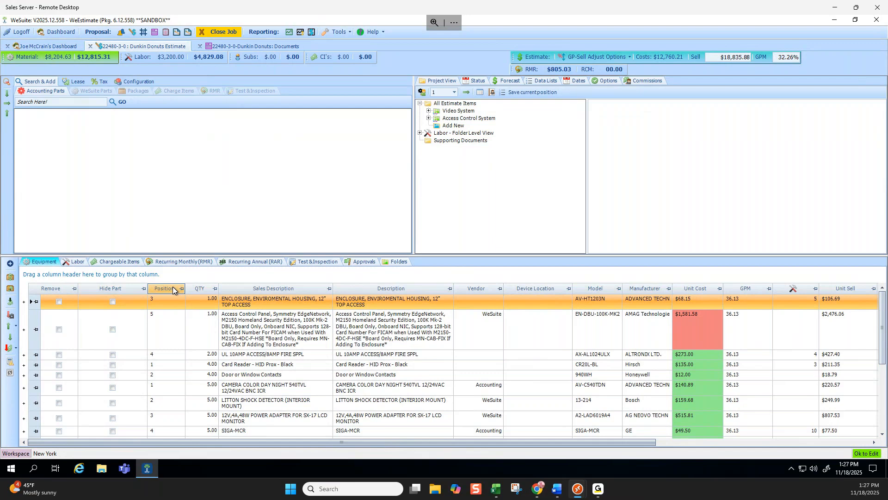
Reorder the equipment grid so the Vendor and QTY columns sit between Remove and Hide Part, and review the remaining columns.
drag(202, 293, 88, 290)
drag(494, 283, 94, 286)
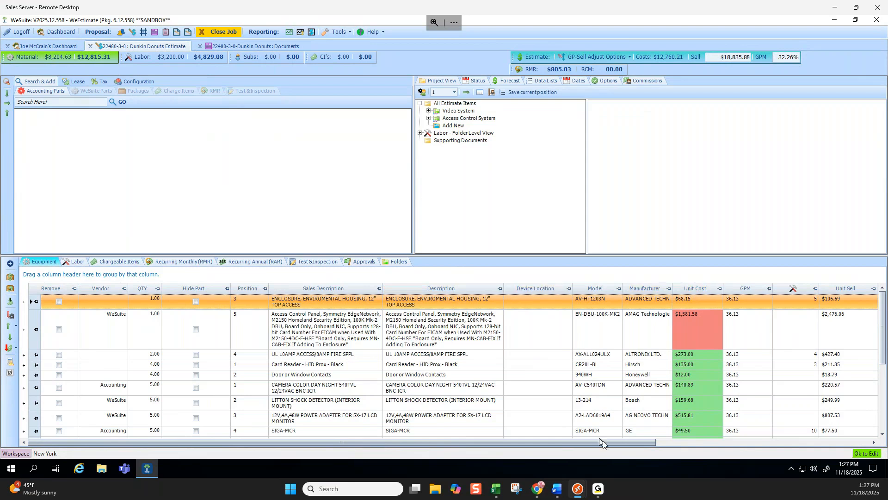
drag(624, 442, 839, 441)
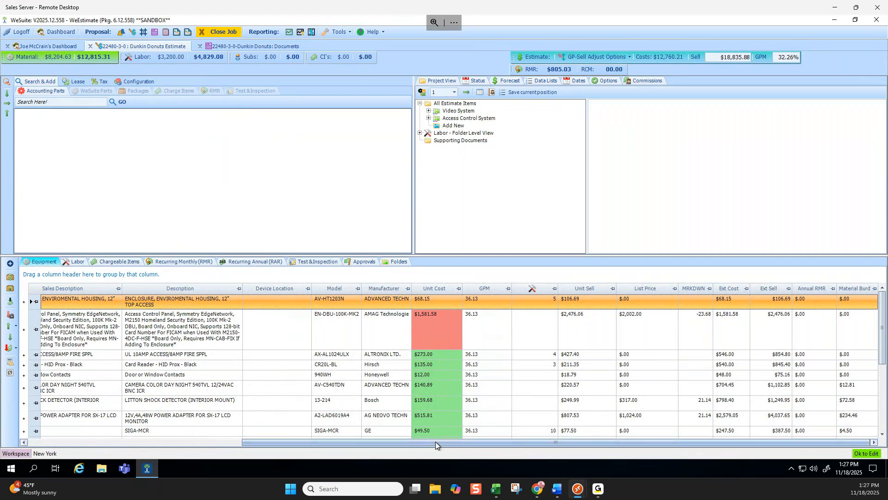
drag(435, 442, 177, 440)
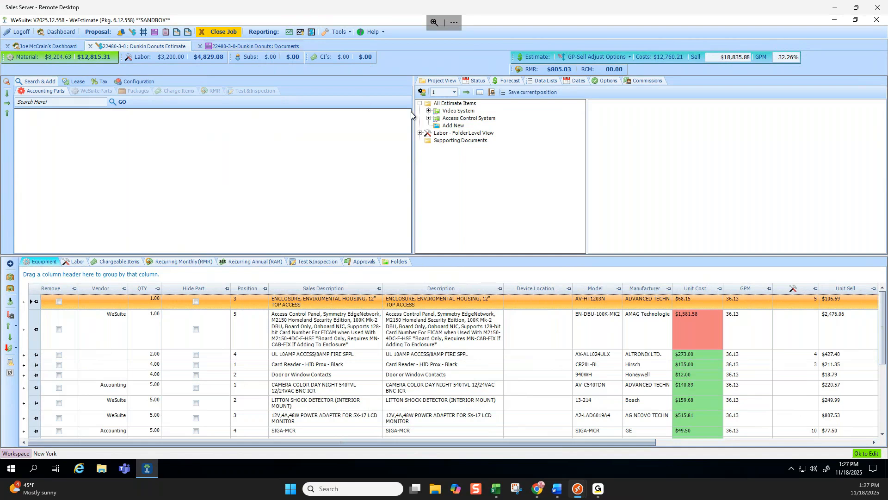
Add the sample summary report PDF from the excels folder to the job's Supporting Documents.
click(455, 141)
right_click(460, 142)
click(477, 159)
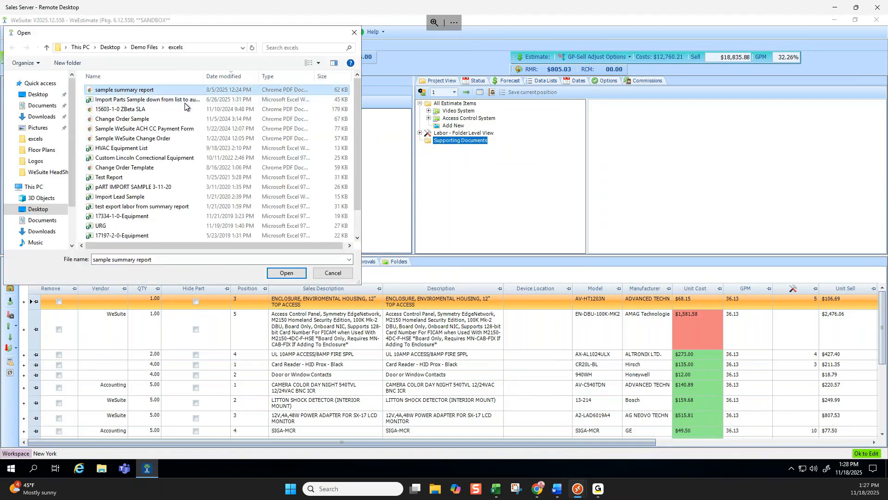
click(286, 273)
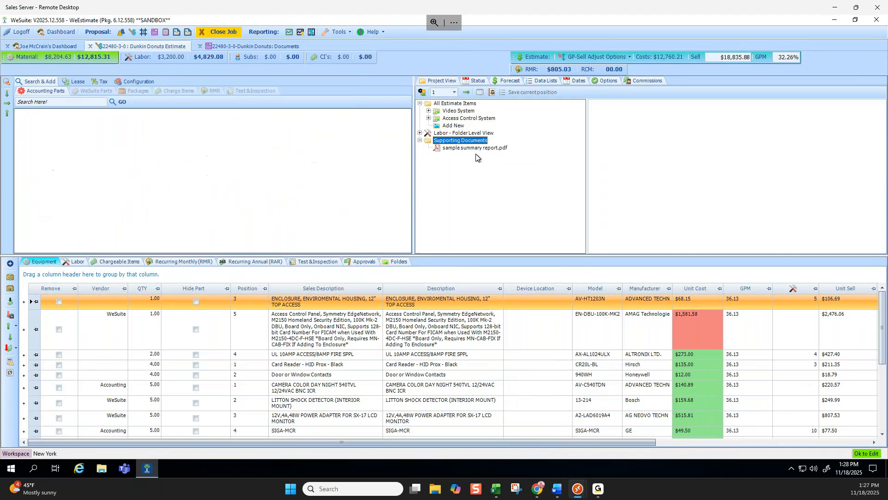
Set the document type of sample summary report.pdf to Exhibit A and include it in the document.
click(475, 148)
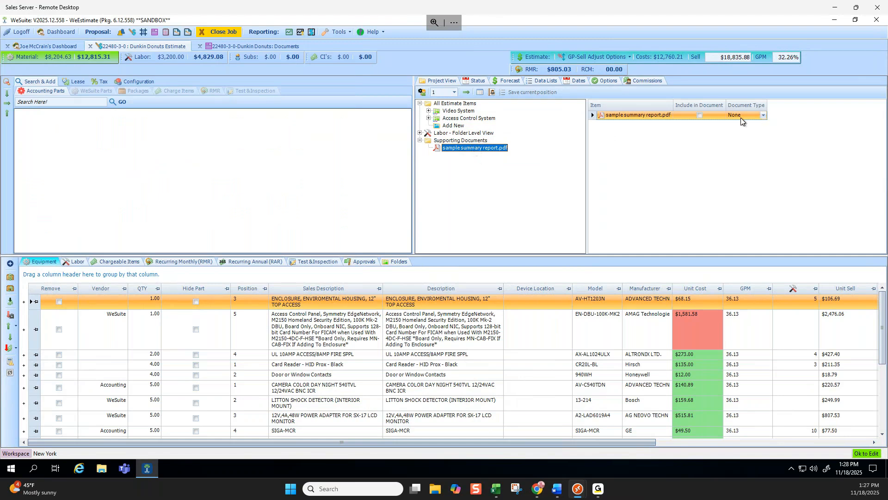
click(763, 115)
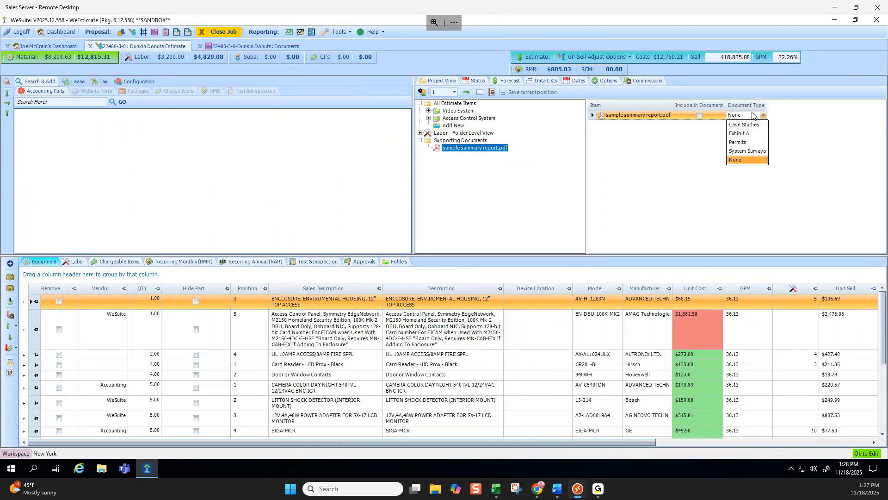
click(701, 115)
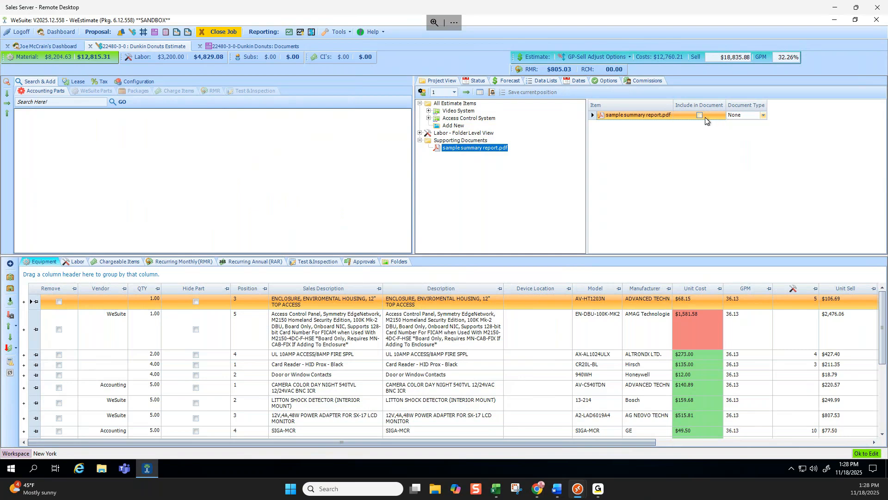
click(764, 116)
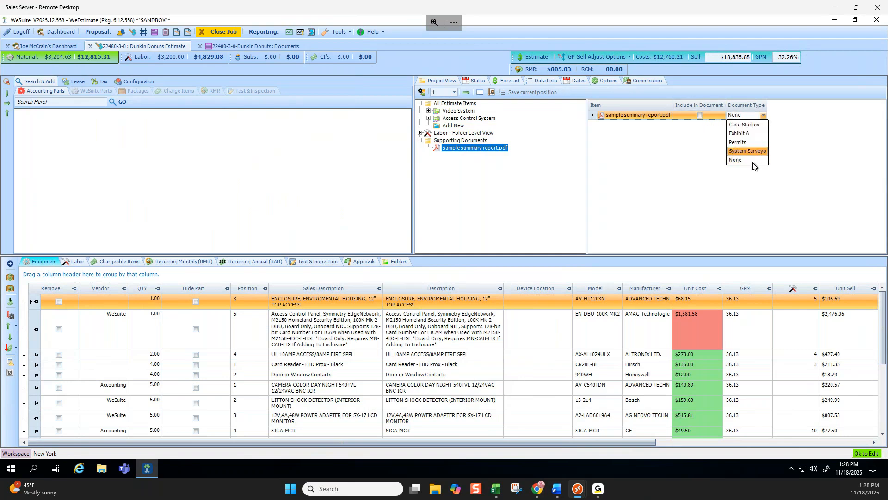
click(747, 133)
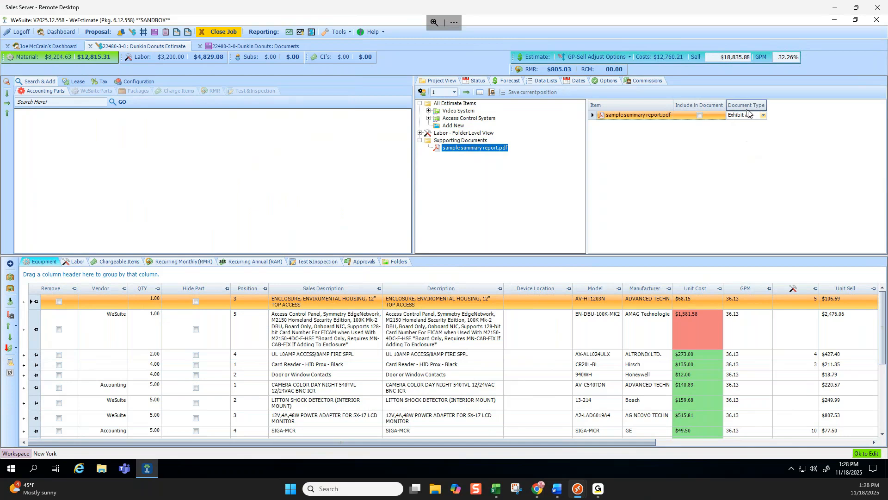
click(700, 115)
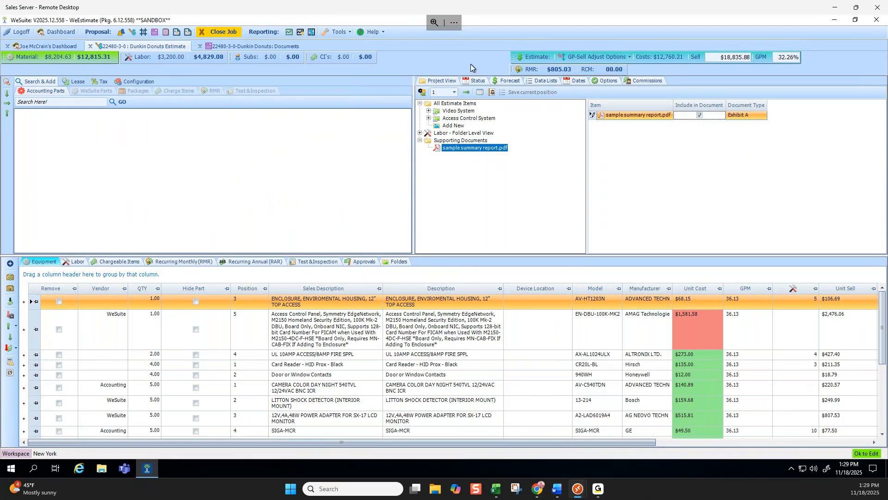
Load the Dunkin Donuts quote package in the job's documents and review its proposal pages and custom options.
click(271, 44)
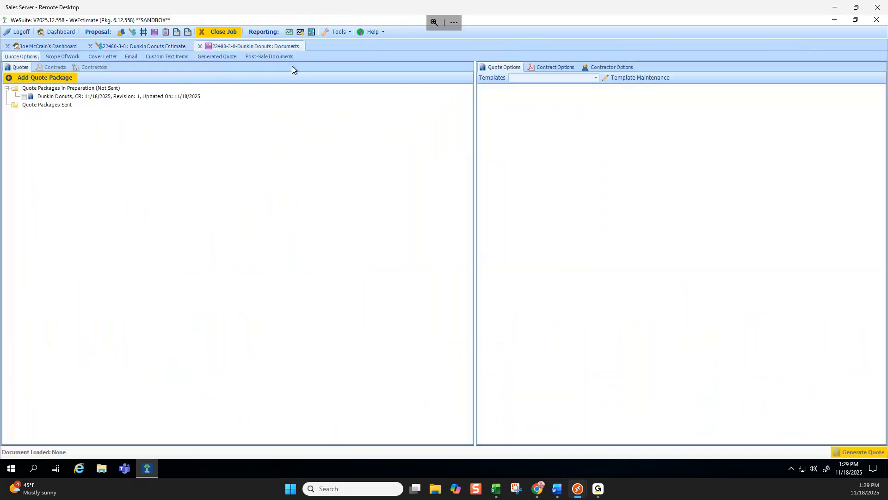
click(24, 99)
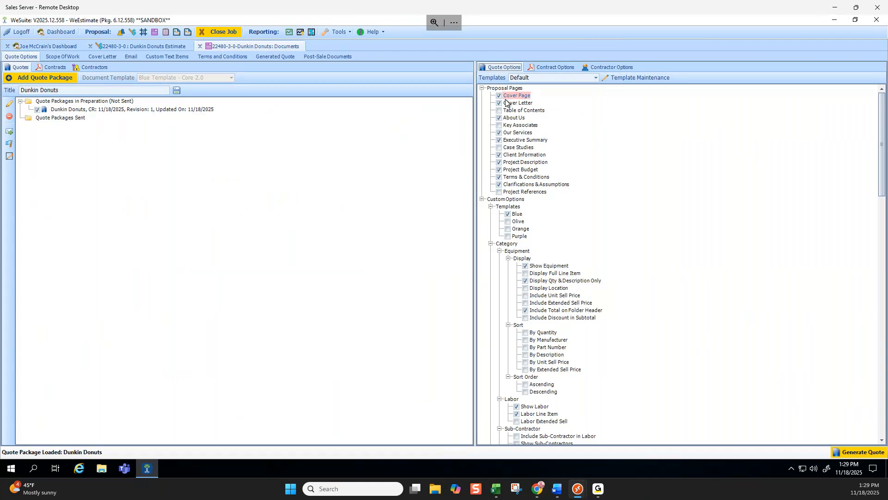
scroll(509, 106, down, 5)
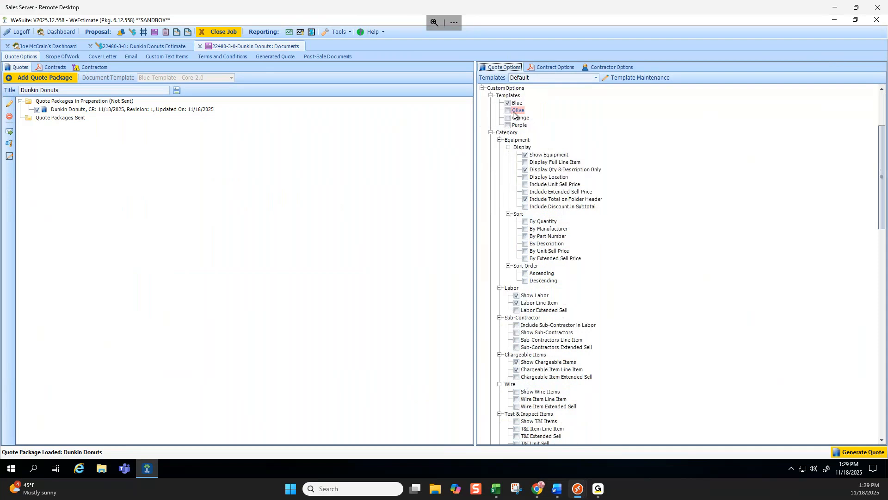
scroll(514, 113, up, 3)
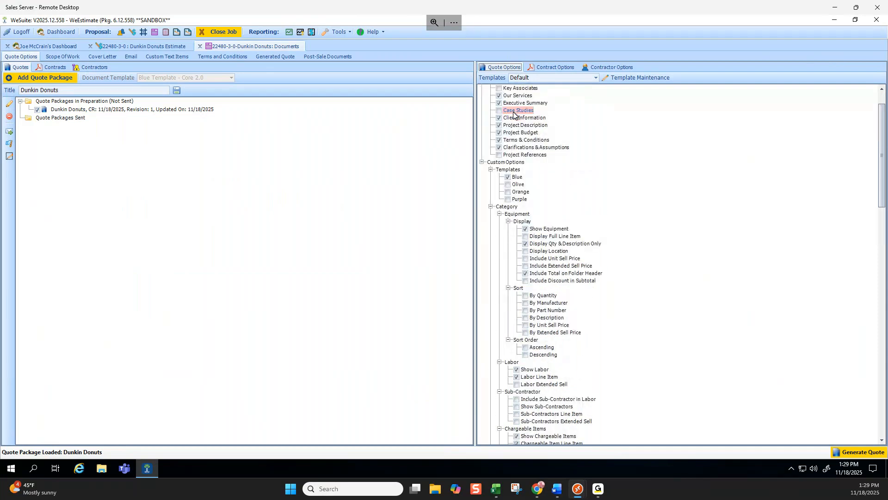
scroll(513, 113, up, 2)
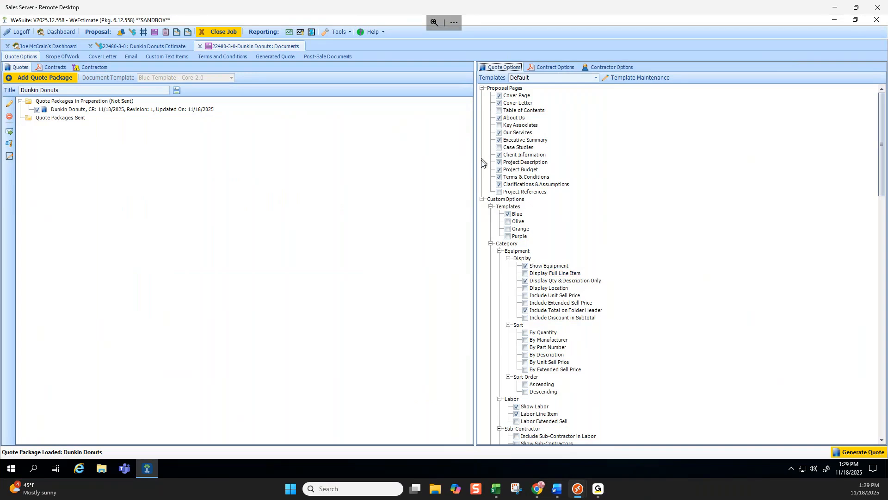
Apply the Existing Customer Lump Sum template to the quote options.
click(595, 78)
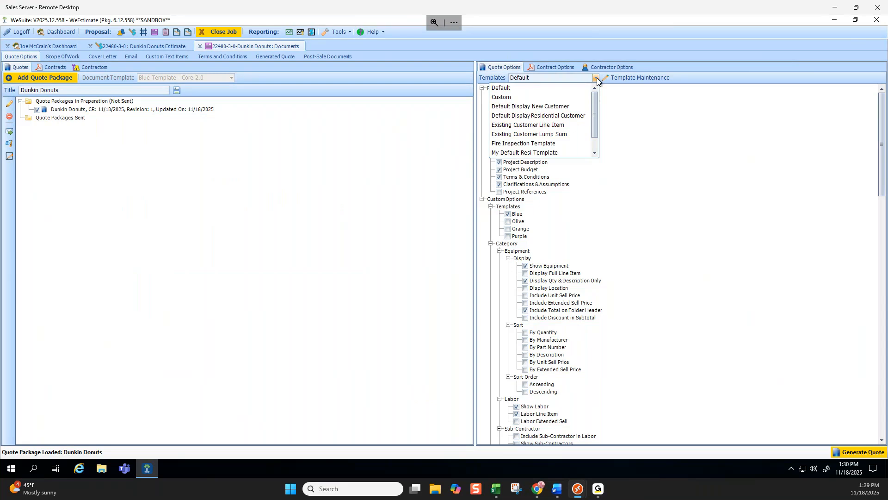
click(560, 134)
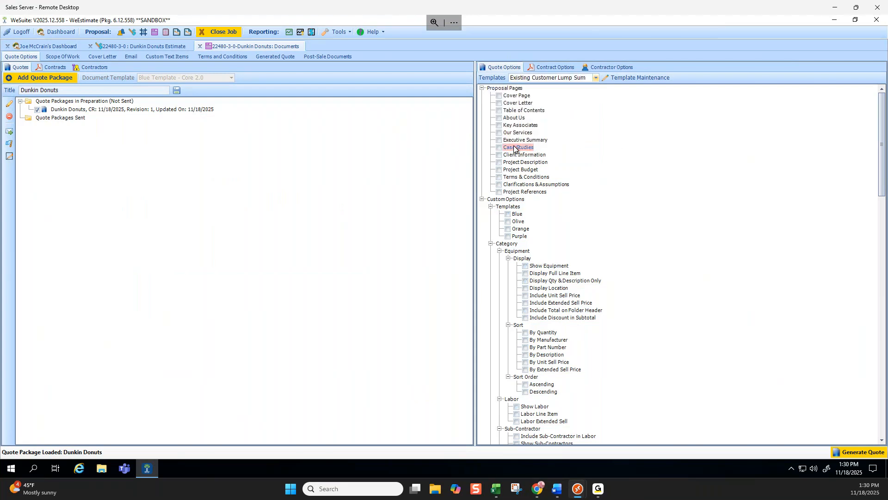
scroll(544, 147, down, 6)
scroll(555, 130, up, 6)
Examine the document pages and items of the Default Display Residential Customer template in the options template maintenance.
click(644, 78)
click(261, 174)
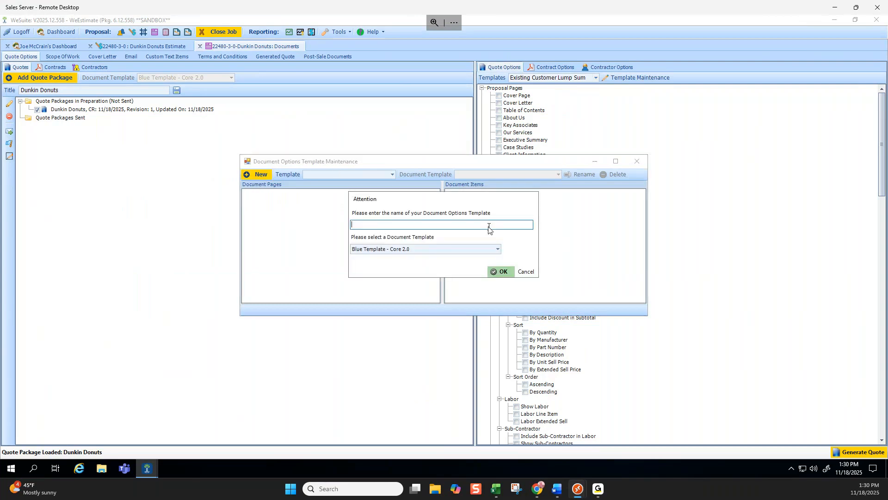
click(523, 273)
click(393, 174)
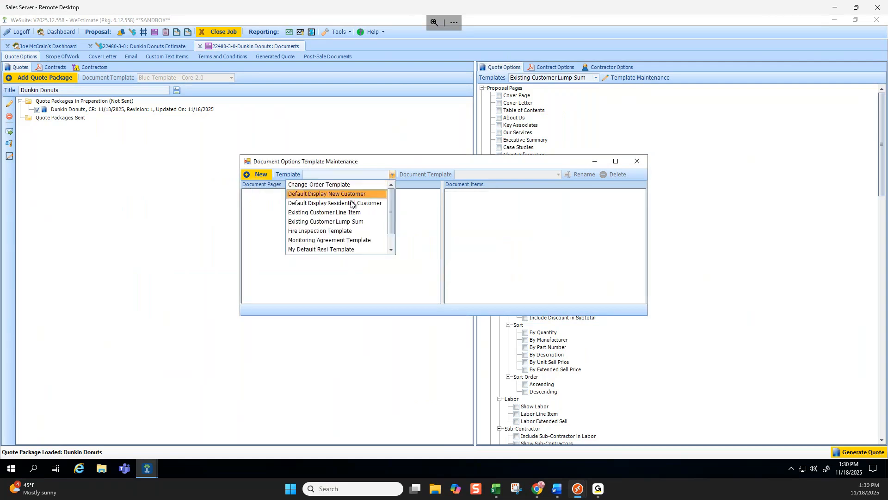
click(383, 207)
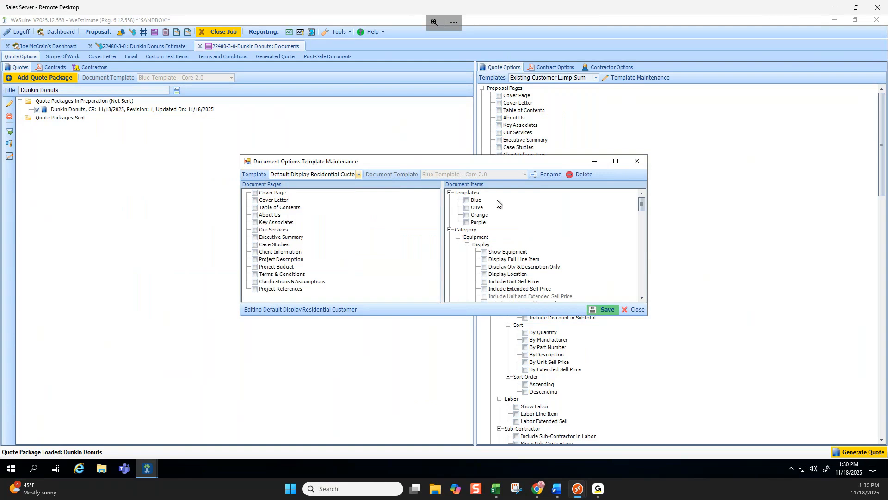
scroll(498, 202, down, 5)
scroll(498, 202, down, 7)
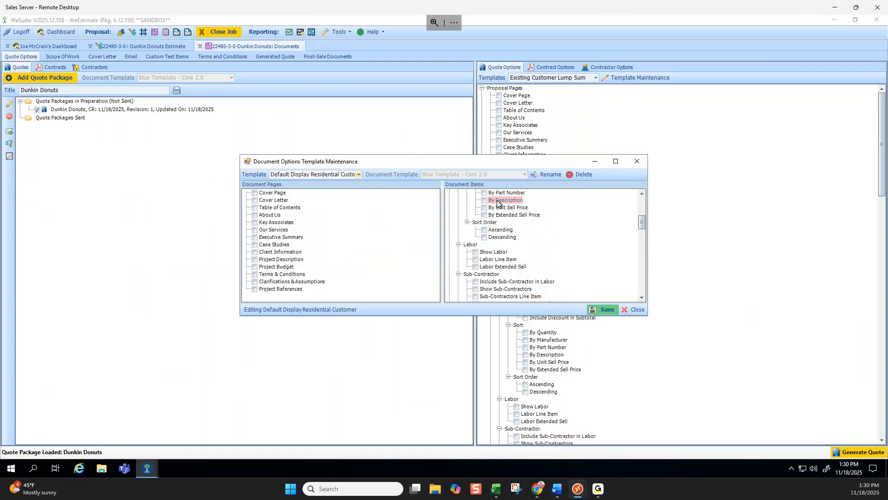
scroll(523, 241, up, 12)
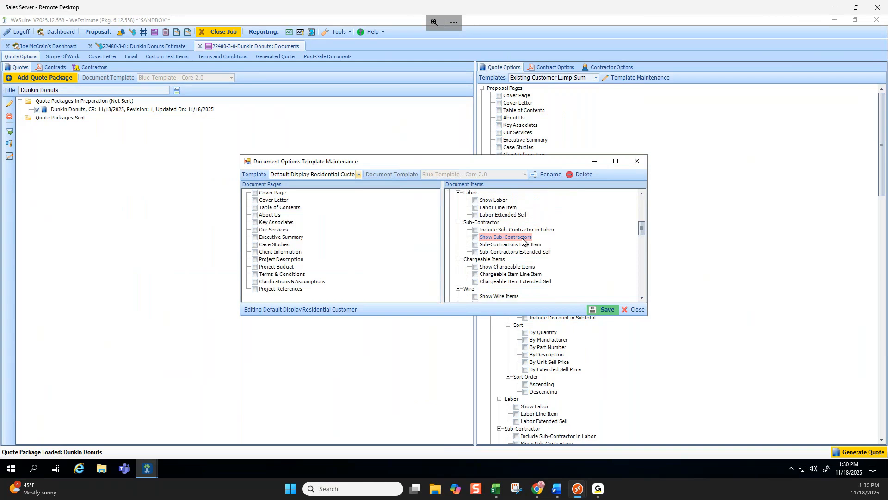
scroll(573, 226, up, 2)
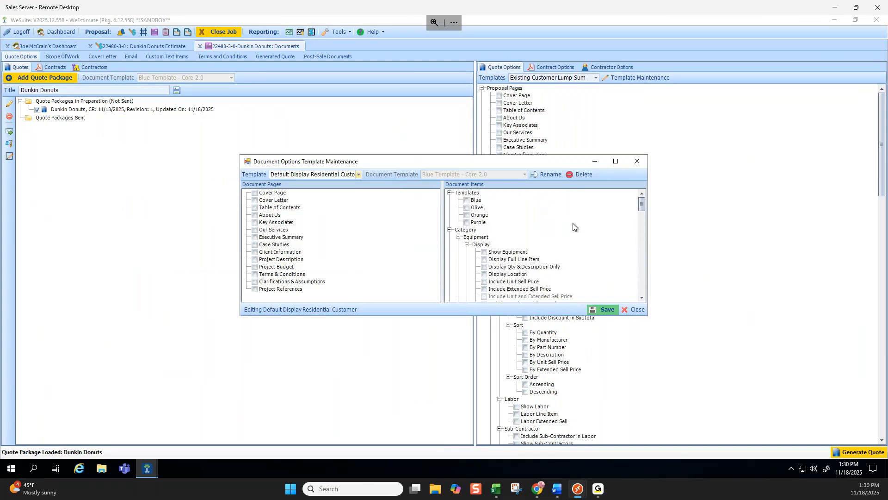
scroll(507, 208, down, 7)
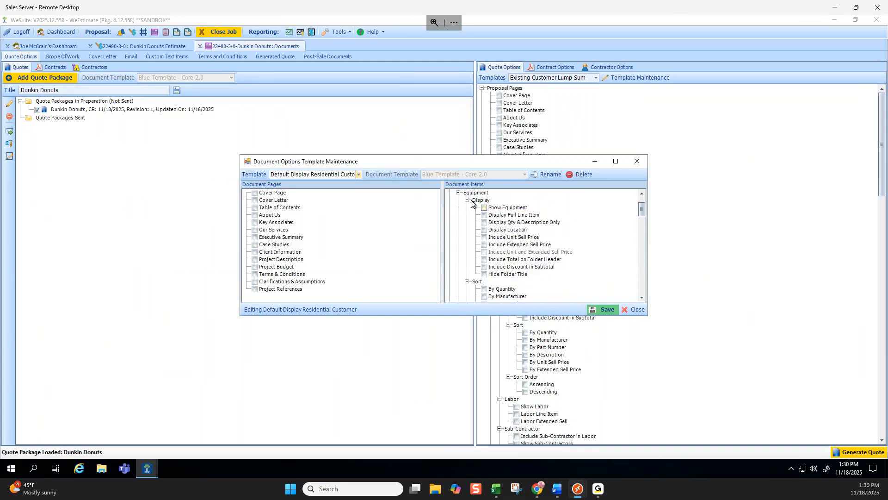
scroll(506, 242, down, 10)
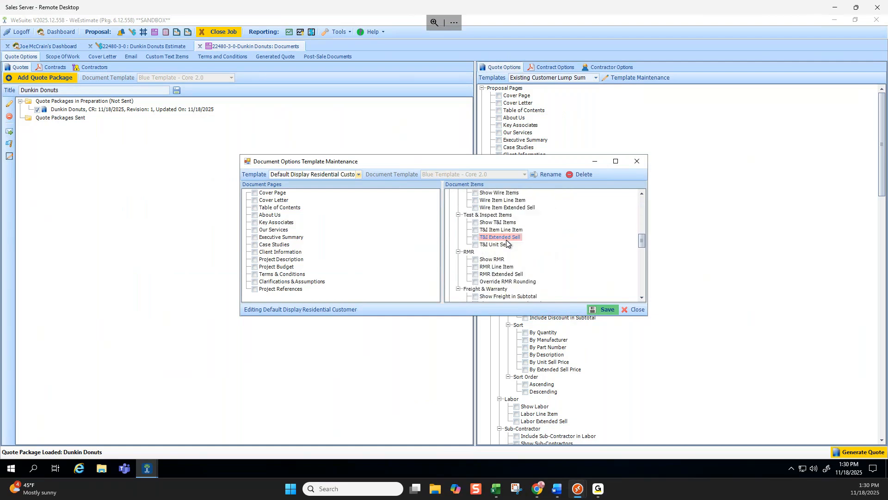
scroll(506, 243, down, 4)
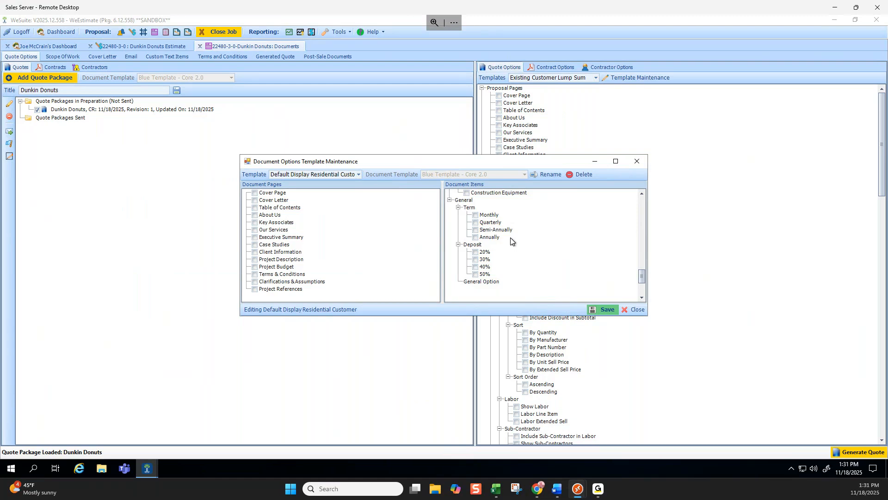
click(635, 310)
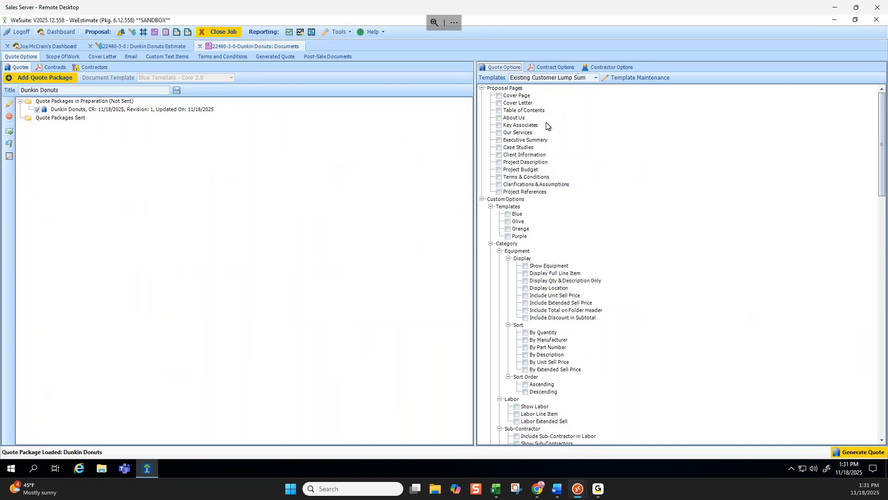
Review the quote's scope of work document, including its building information, floor plans, site photos and recommendations.
click(73, 57)
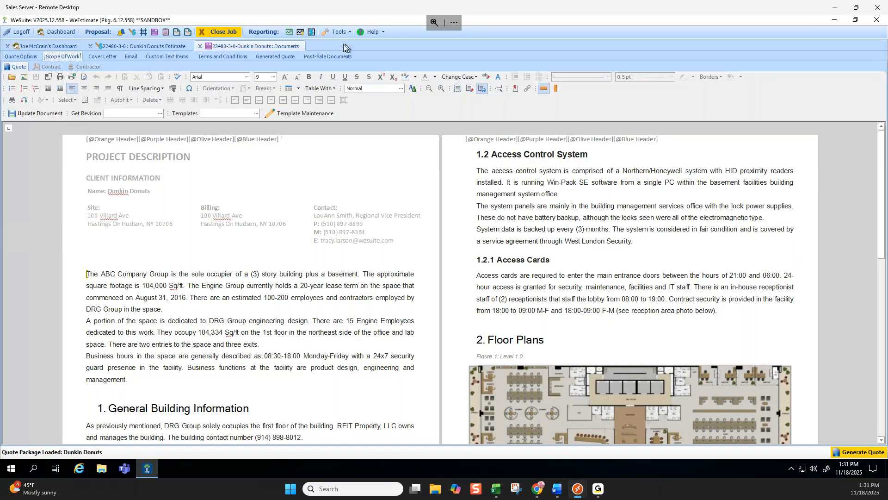
scroll(409, 199, down, 15)
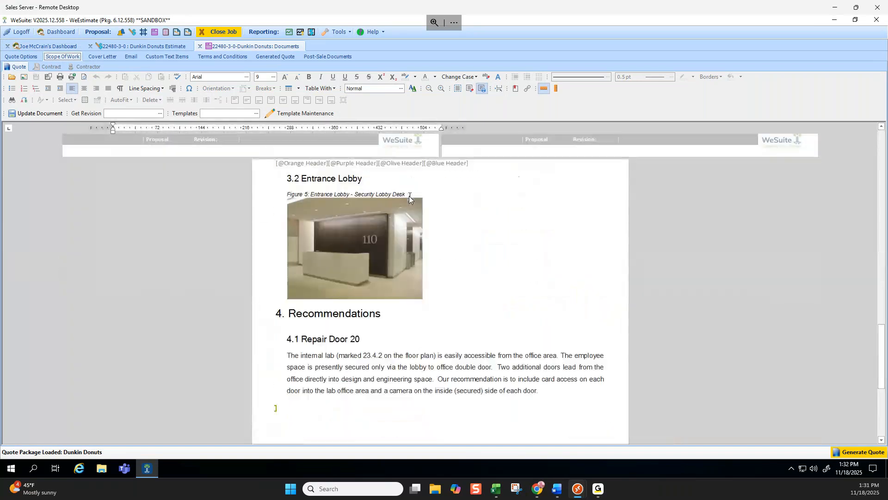
scroll(410, 199, up, 4)
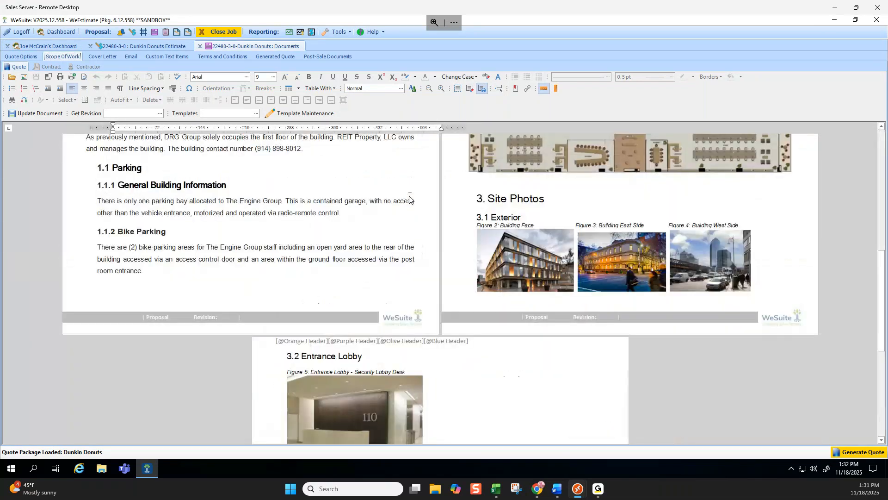
scroll(410, 199, up, 2)
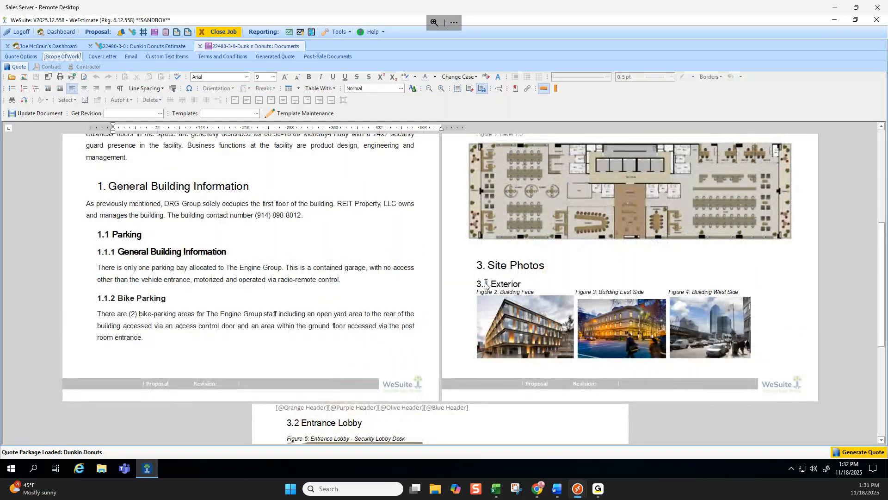
click(485, 285)
click(587, 267)
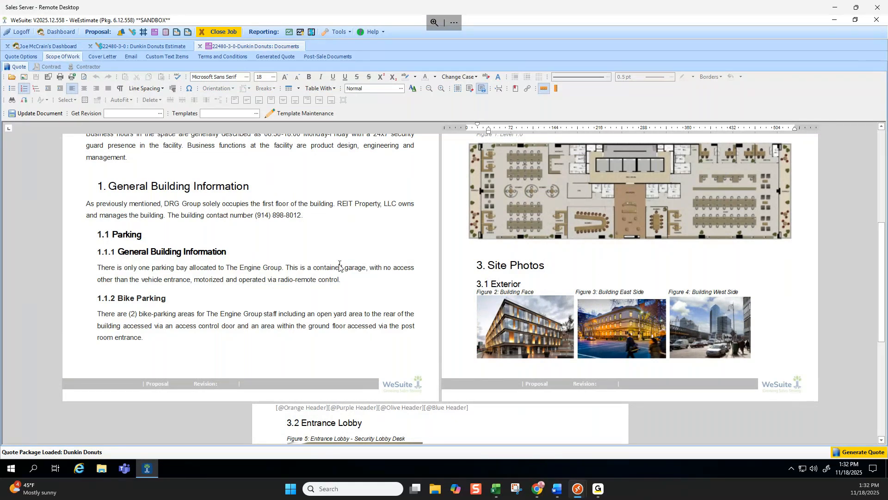
scroll(339, 264, up, 5)
Append the Intrusion & Video template to the scope of work and review the added content.
click(308, 113)
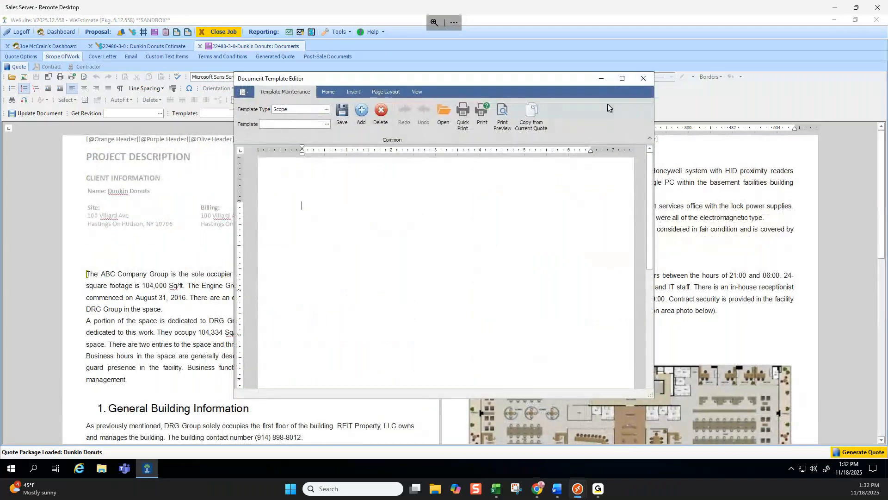
click(643, 79)
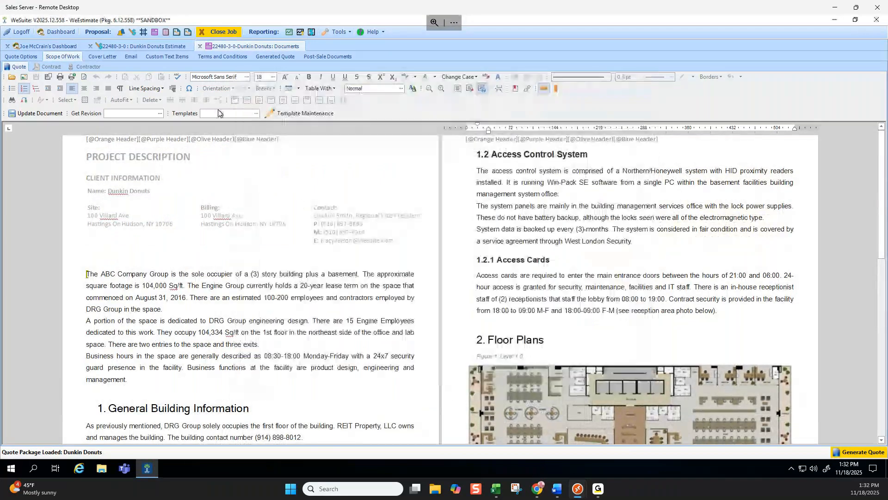
click(256, 113)
scroll(230, 171, down, 3)
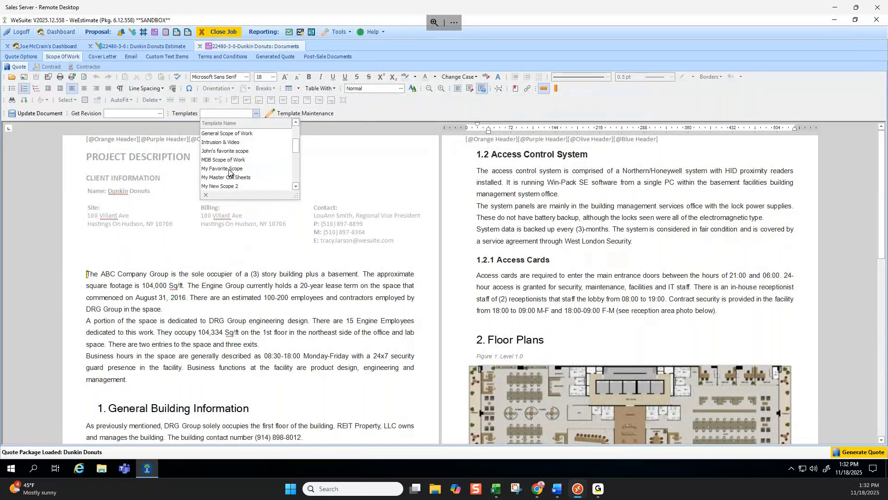
click(225, 142)
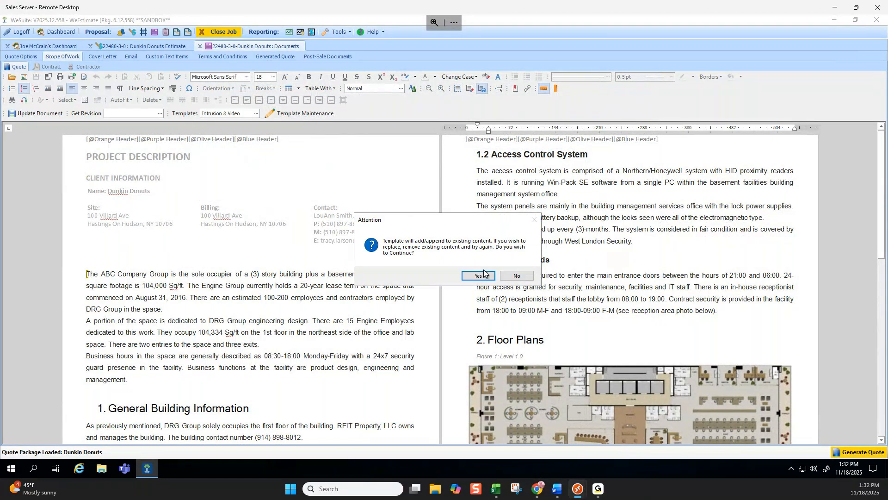
key(Return)
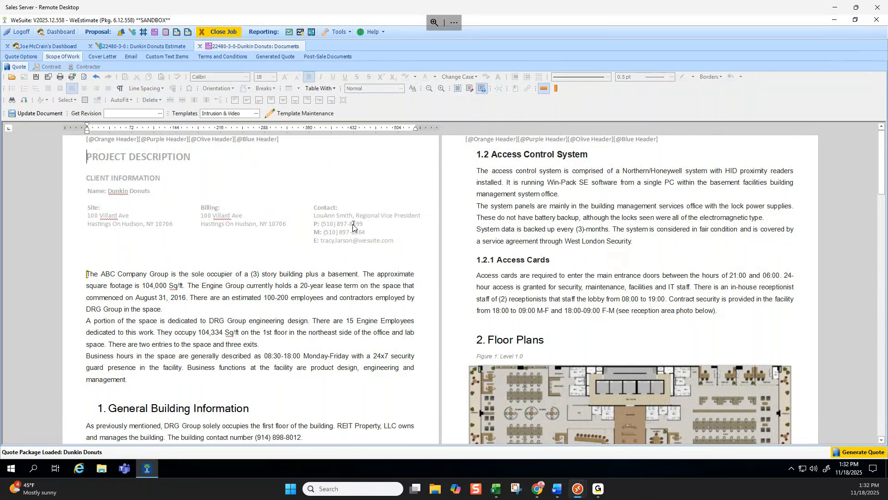
scroll(472, 241, down, 10)
scroll(571, 227, up, 4)
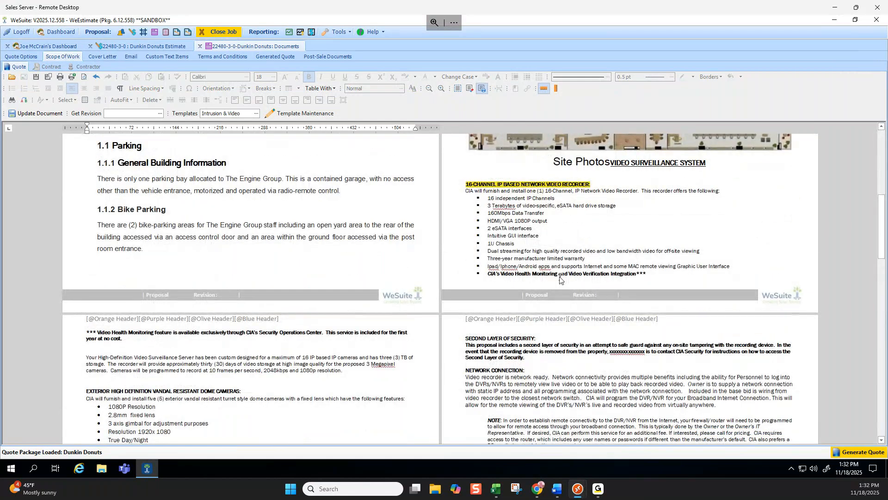
scroll(560, 278, down, 10)
scroll(560, 276, up, 10)
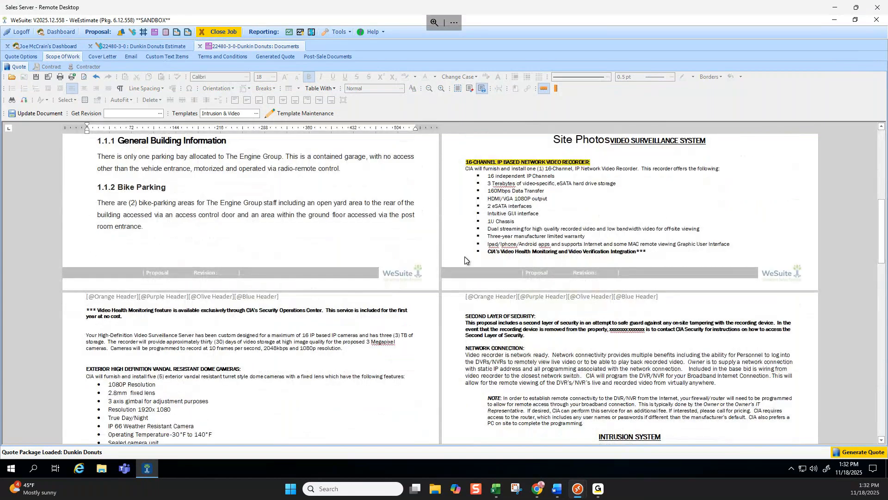
click(256, 113)
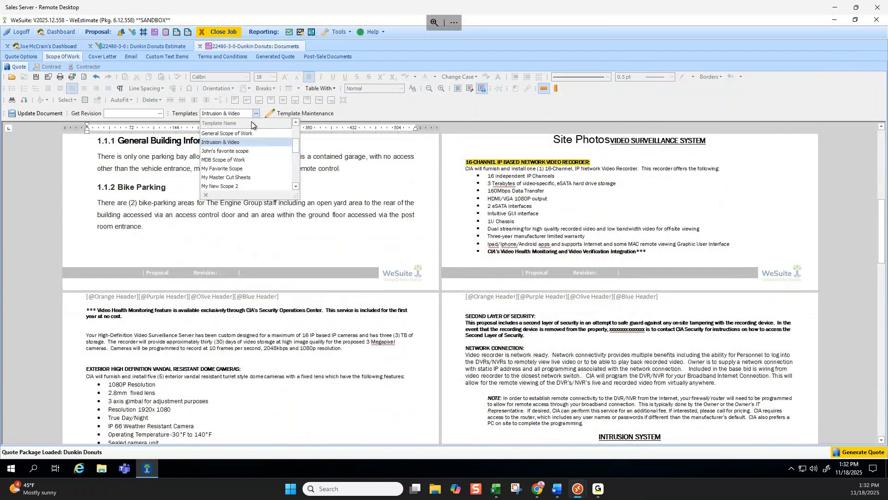
click(240, 133)
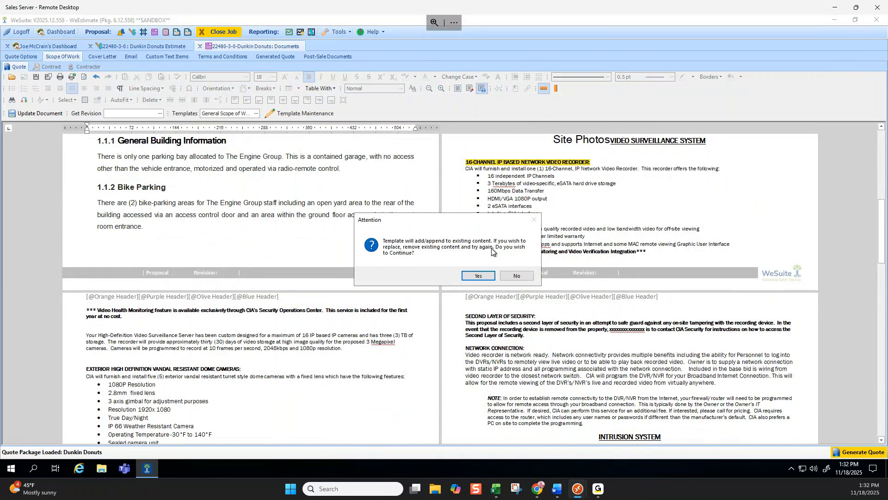
click(513, 276)
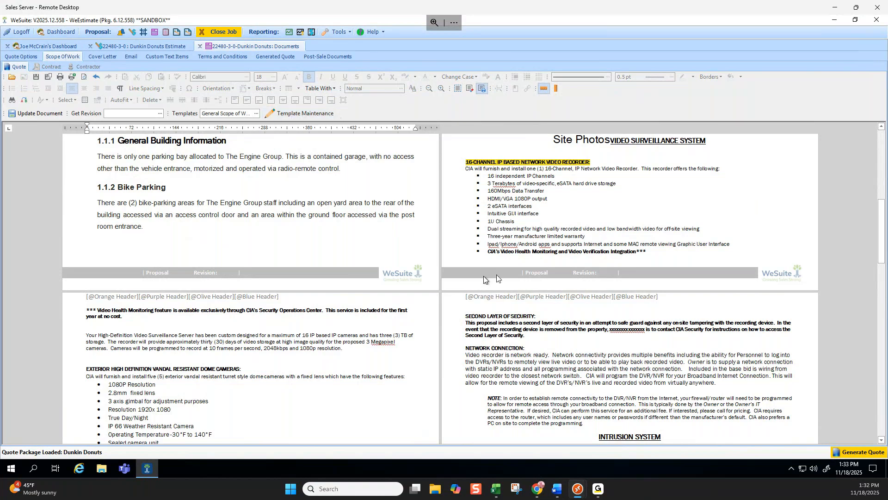
Return to the Dunkin Donuts estimate and examine the pricing columns further along the equipment grid.
scroll(538, 276, up, 10)
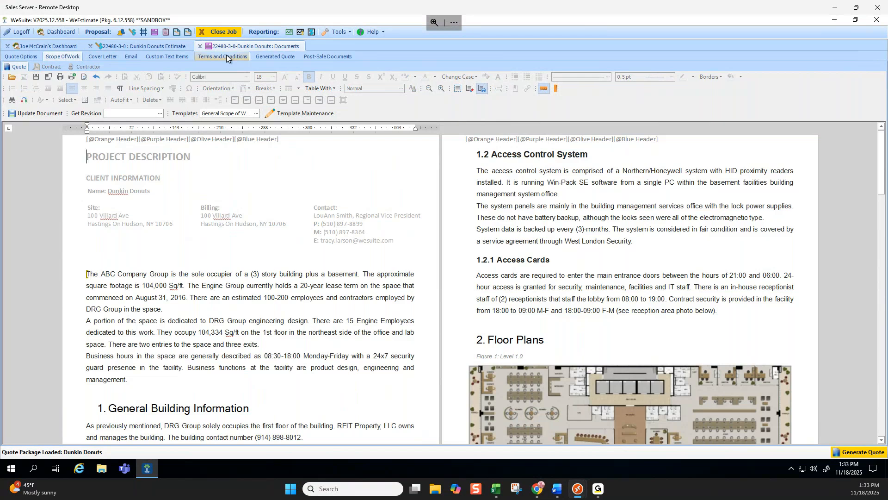
click(172, 46)
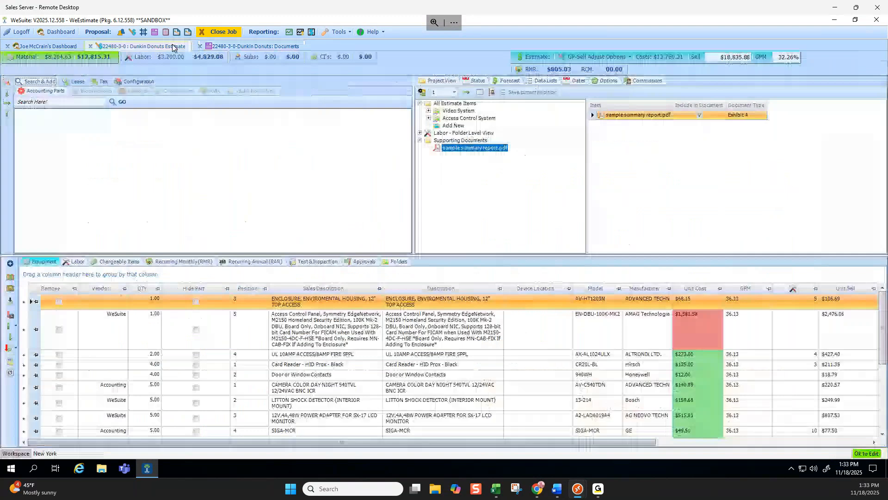
drag(553, 442, 675, 442)
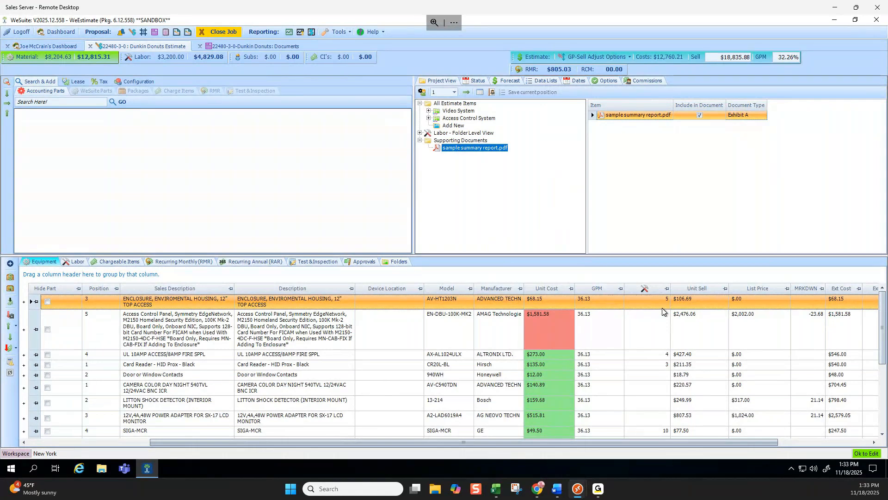
Review the estimate's labor hours schedule, including the Training Level I and Overtime labor types.
click(69, 262)
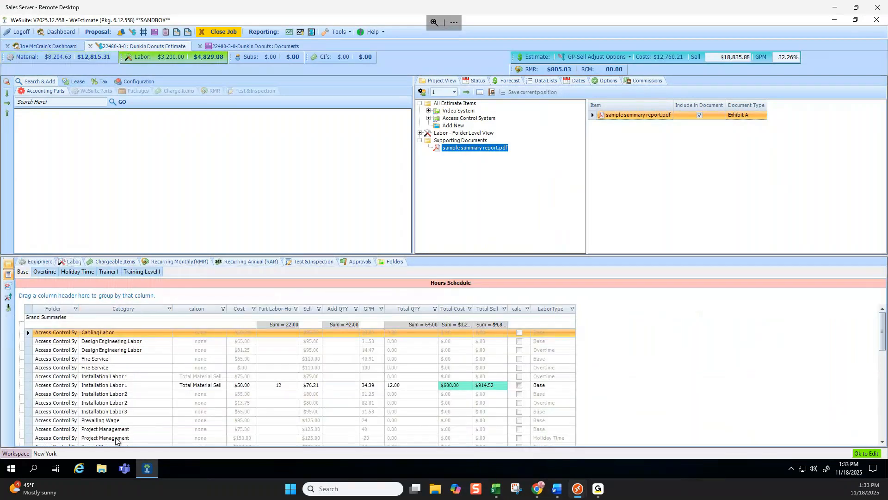
click(140, 272)
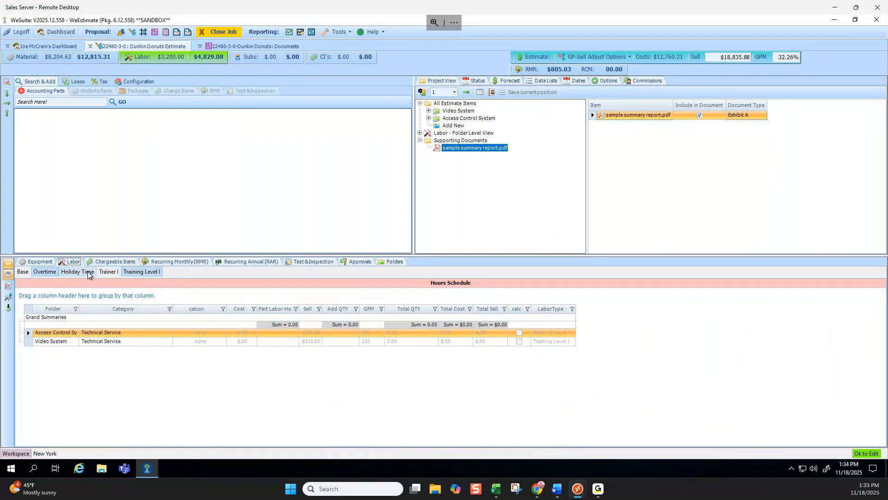
click(55, 273)
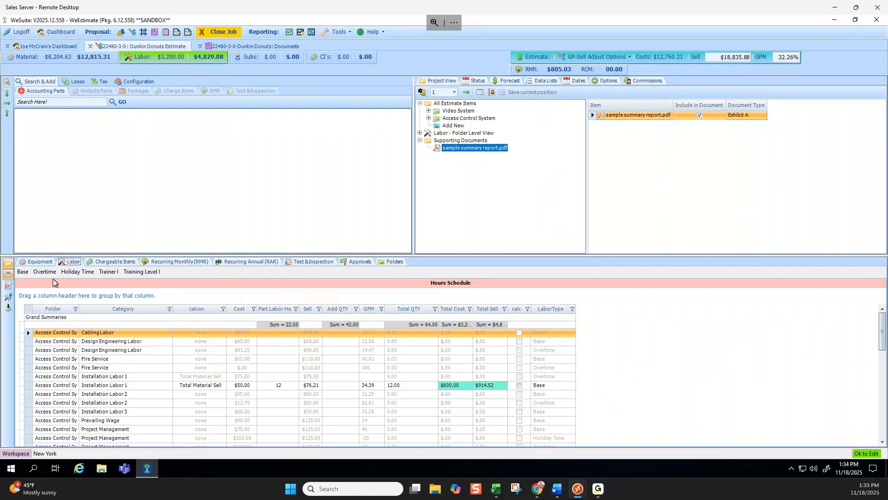
Set the additional quantity of the Video System's base Installation Labor 1 to 12.
double_click(459, 111)
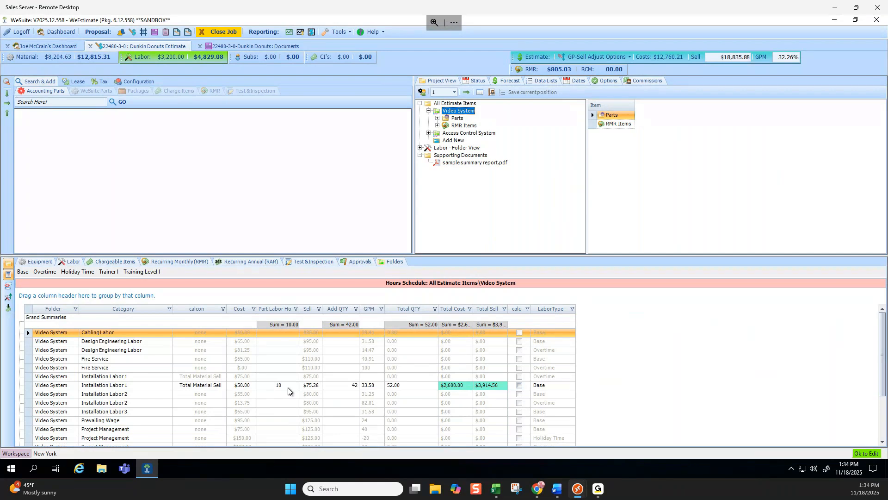
click(352, 387)
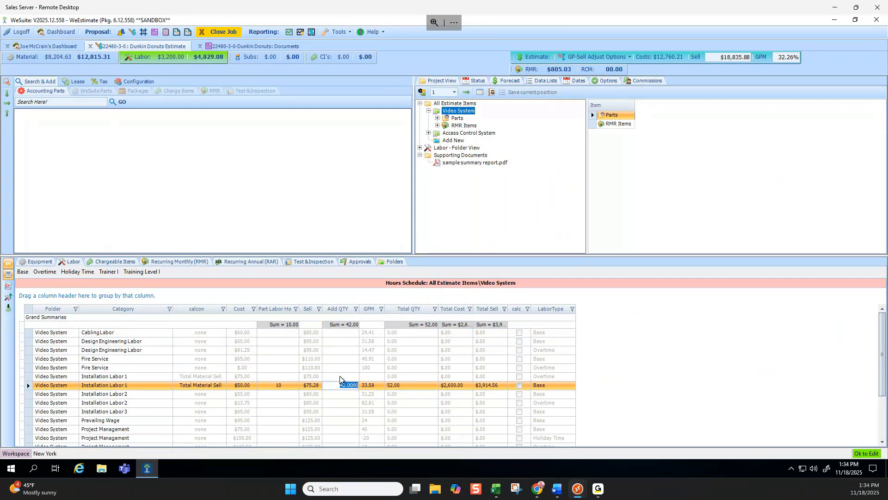
text(12)
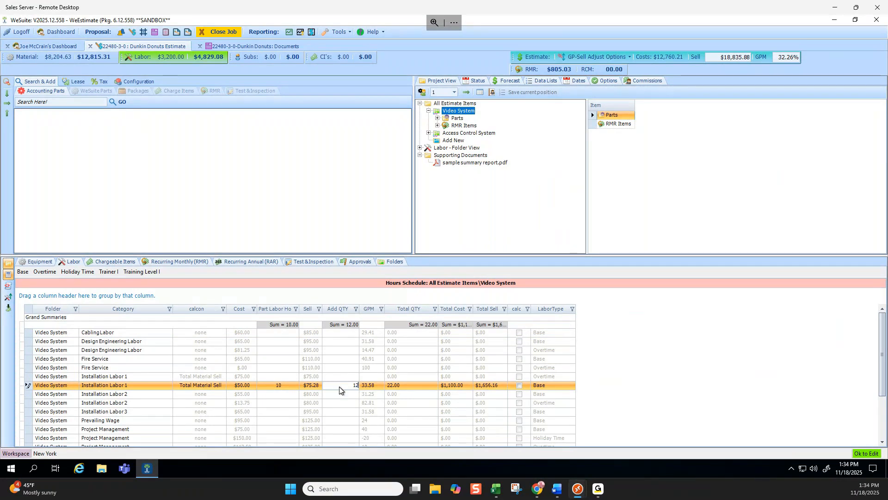
key(Return)
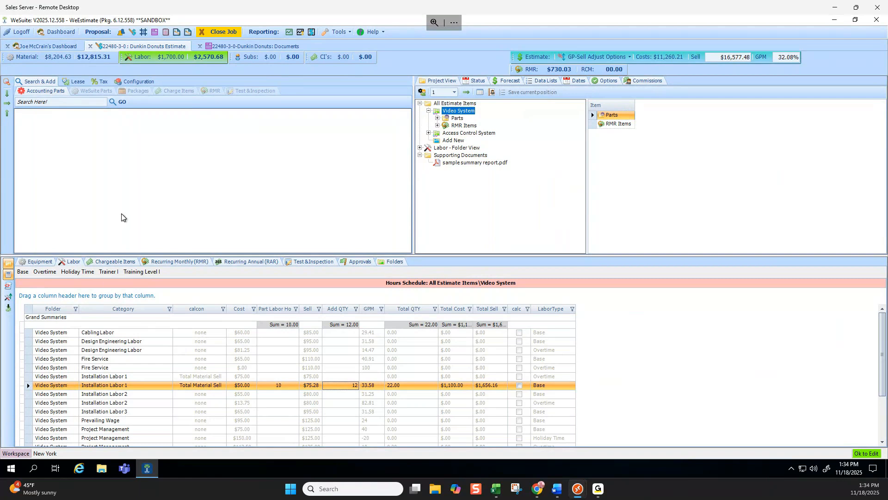
Examine the Video System equipment and the labor hours assigned to the SIGA-MCR part.
click(37, 260)
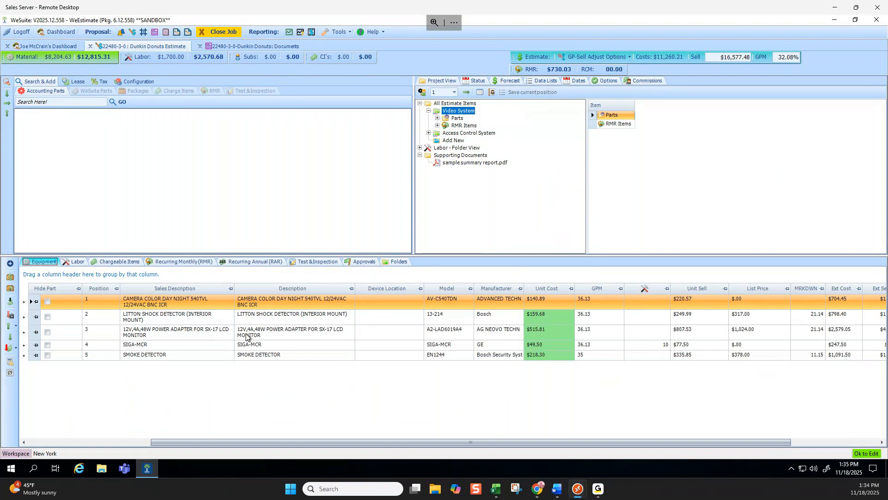
click(24, 348)
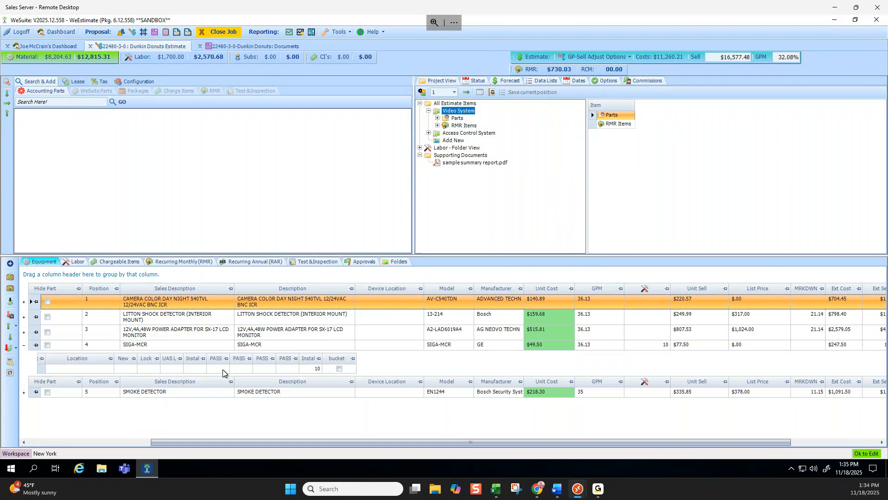
click(23, 345)
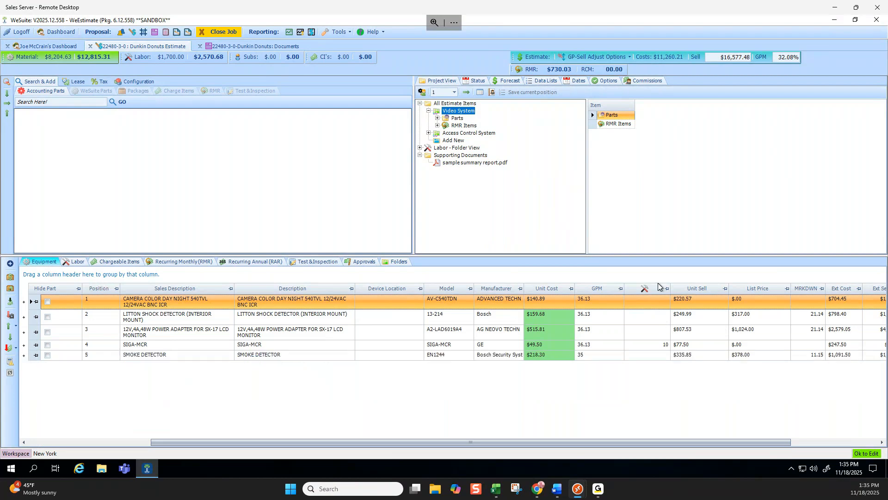
Review the Video System's remaining labor categories, including the base Project Management entry.
click(70, 262)
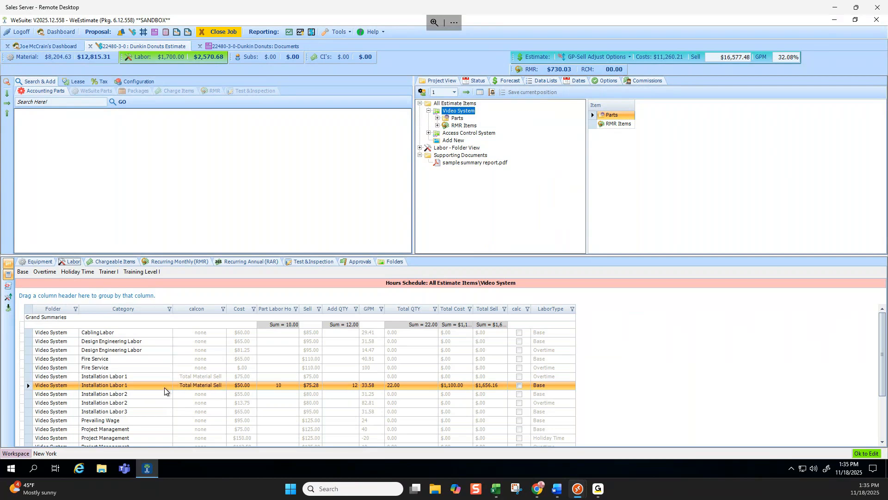
scroll(164, 387, down, 2)
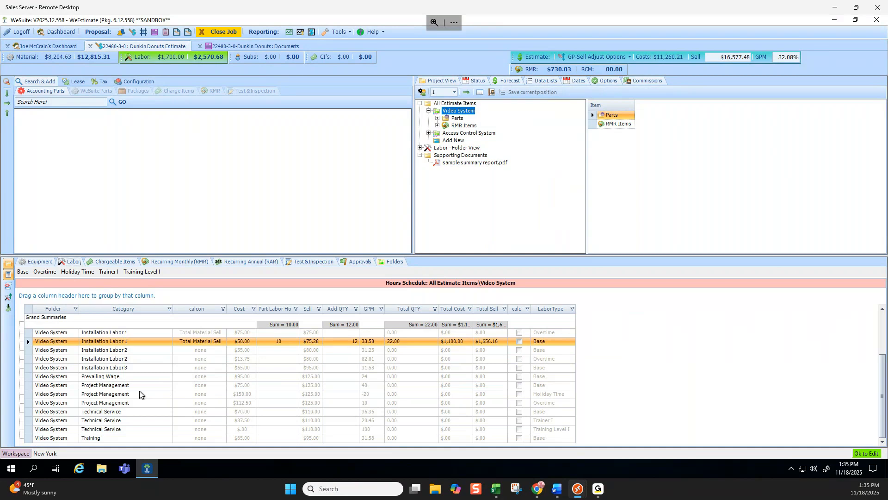
click(140, 386)
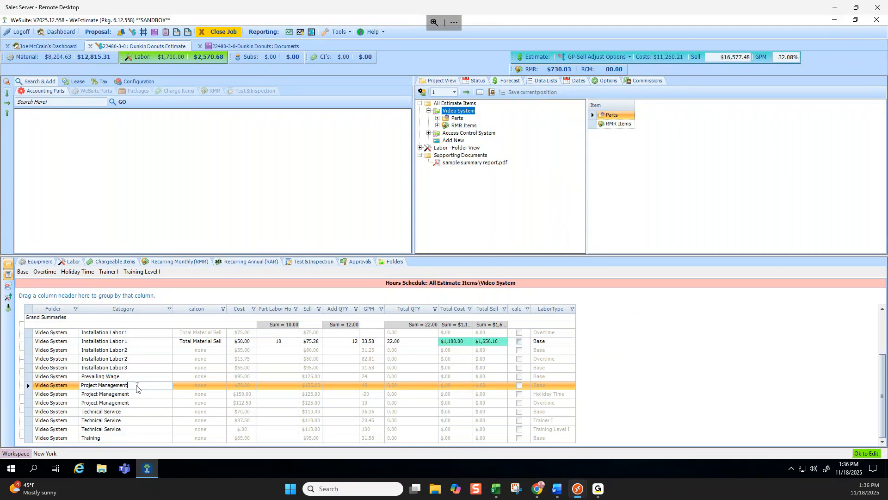
Try to add four Door Packages to the Access Control System as an Outright Sale with Flat Item Insert.
click(124, 90)
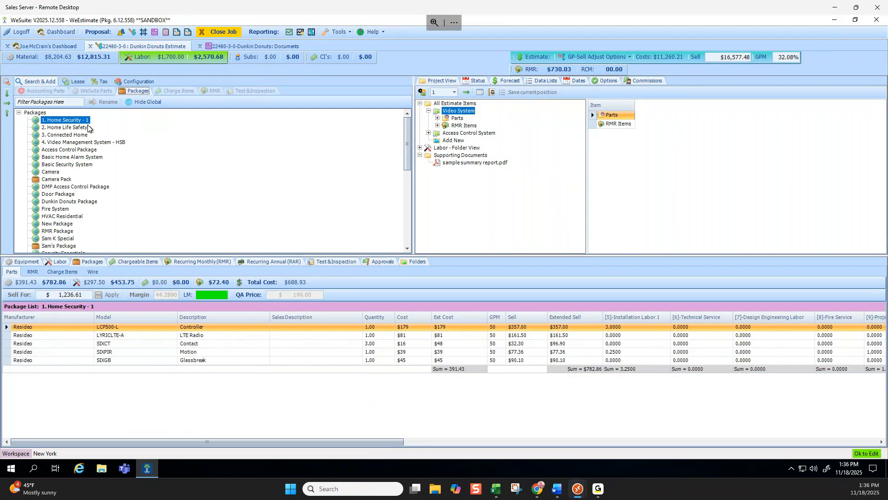
click(58, 194)
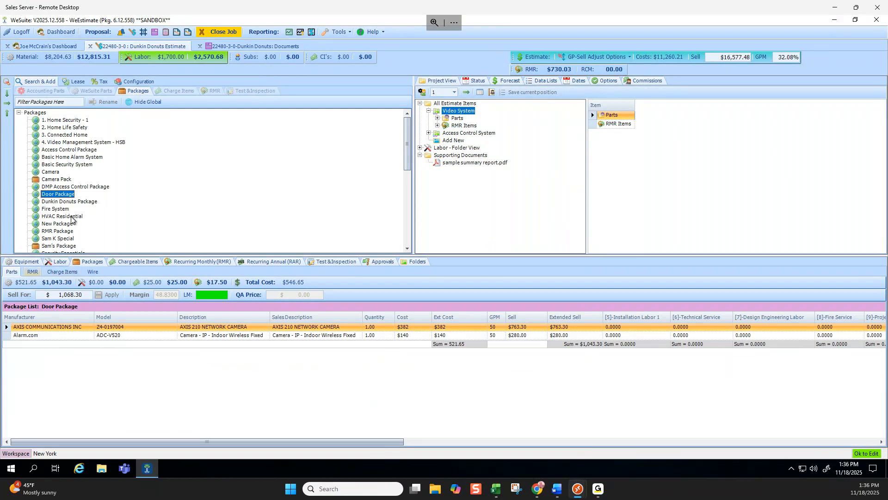
drag(74, 198, 464, 136)
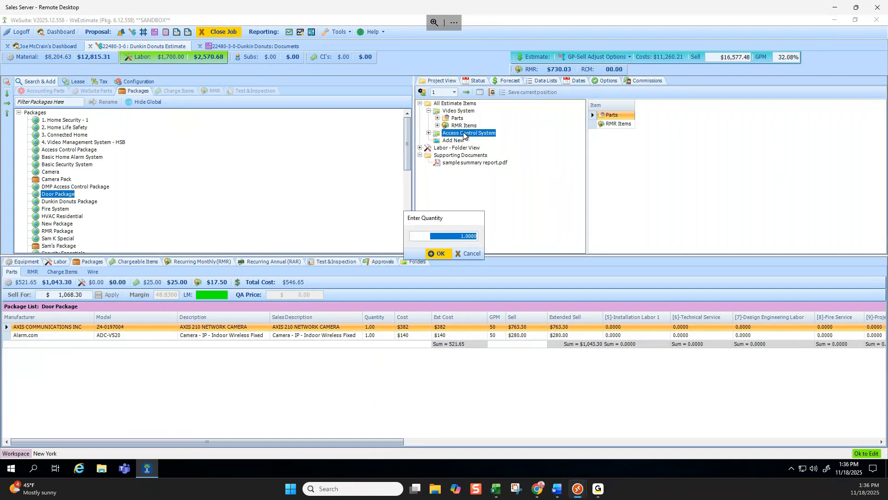
text(4)
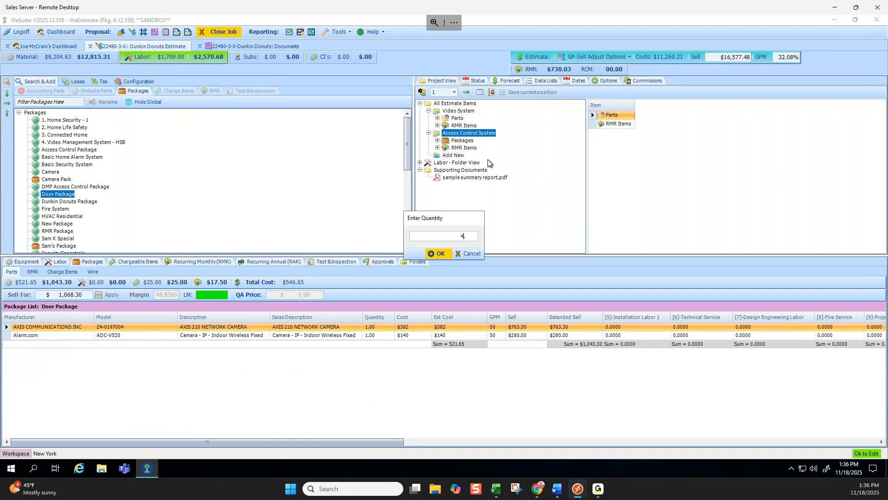
click(449, 254)
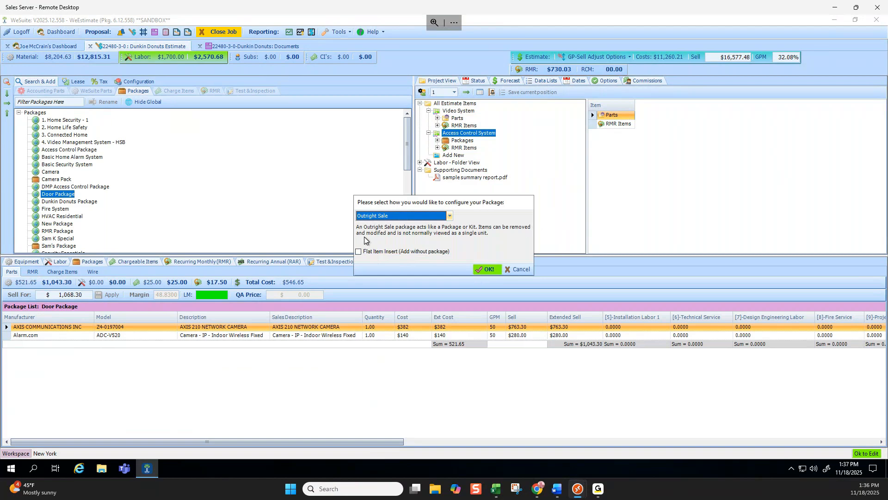
click(360, 252)
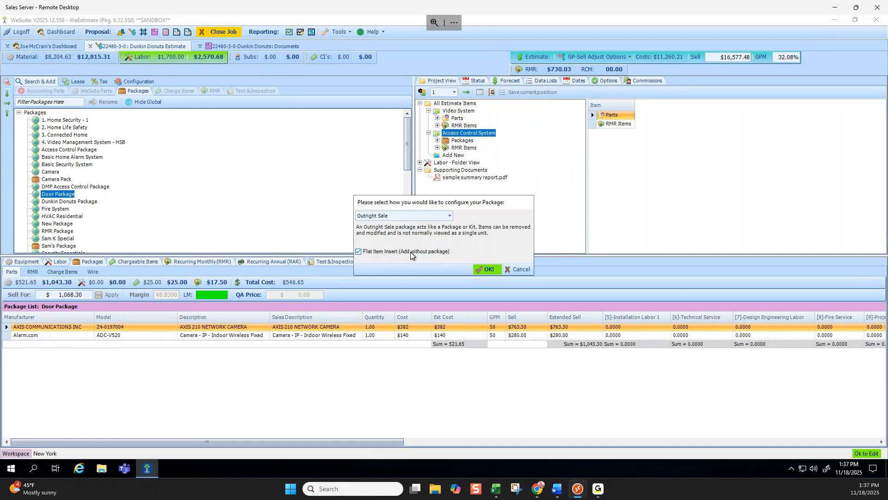
click(519, 271)
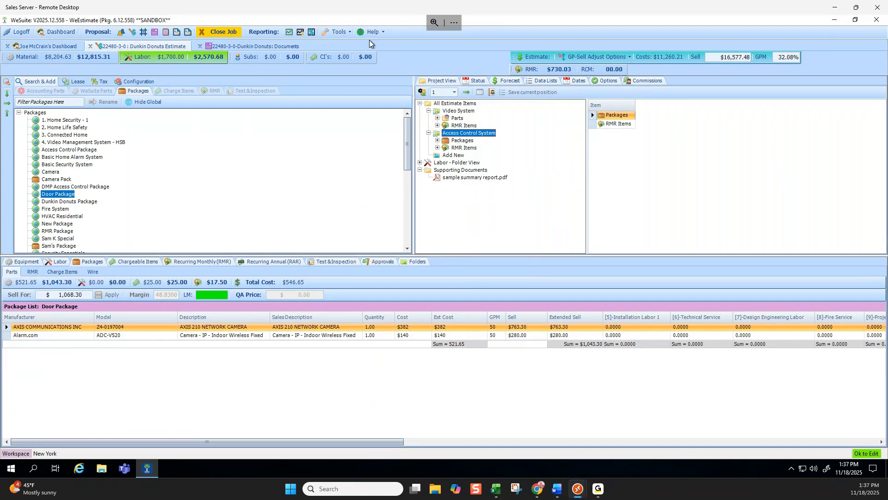
click(347, 32)
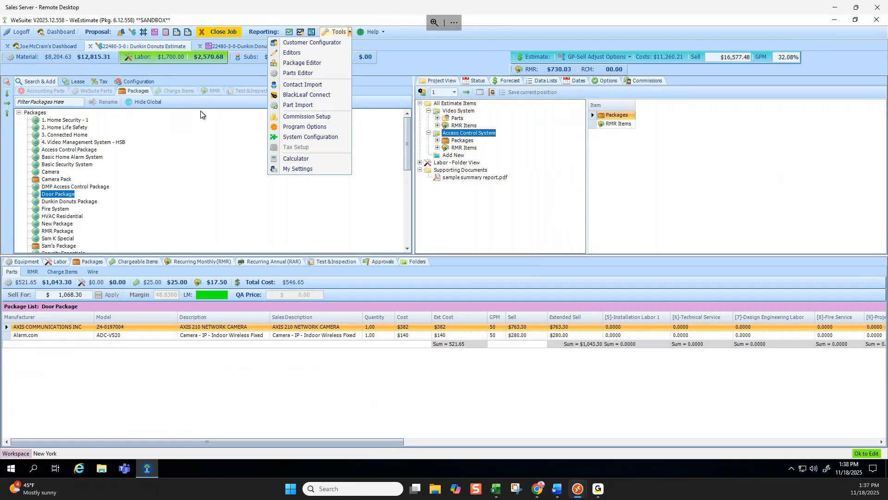
click(213, 80)
Search the accounting parts for camera and add 17 of the Advanced Technology Video AV-C540TDN camera to the Video System.
click(42, 91)
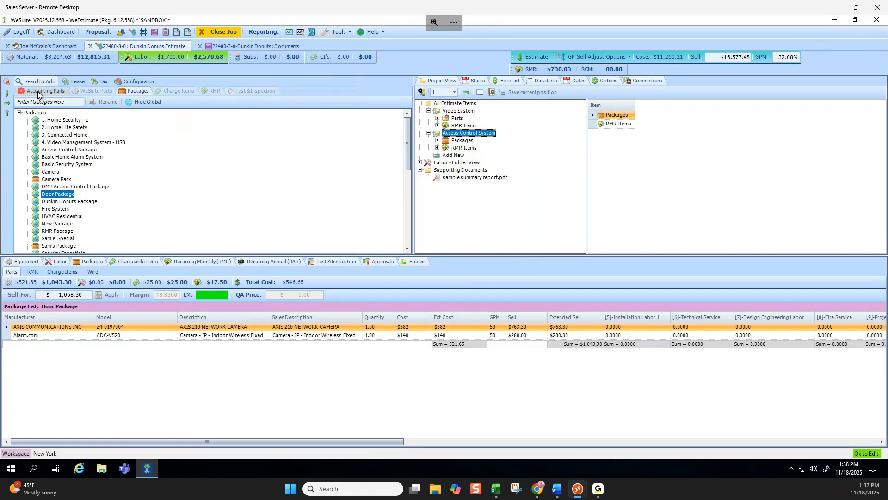
click(69, 102)
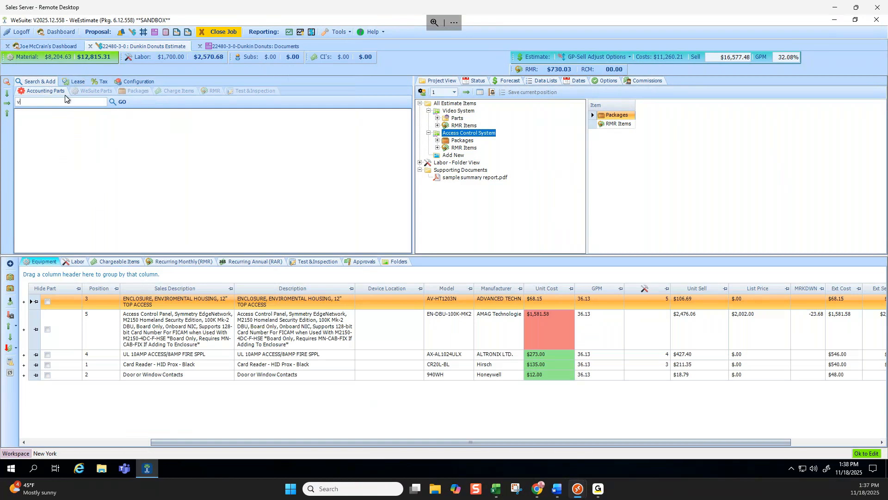
text(camera)
click(117, 99)
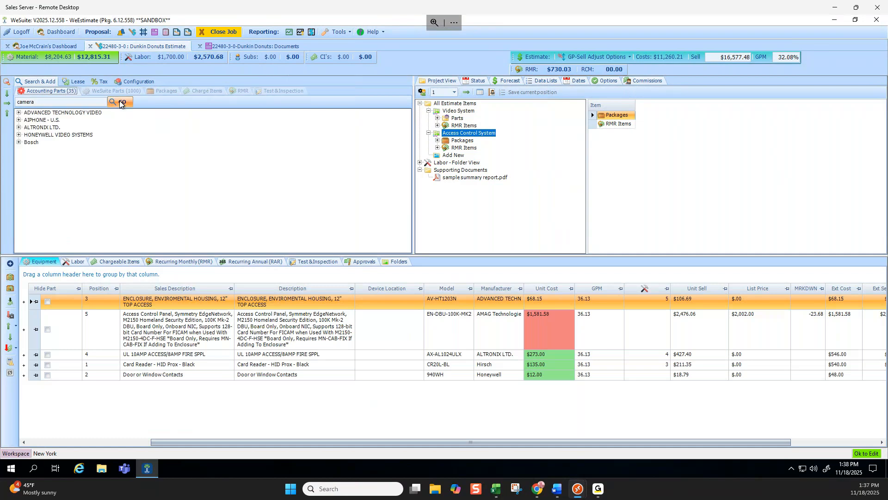
click(19, 112)
drag(79, 121, 458, 112)
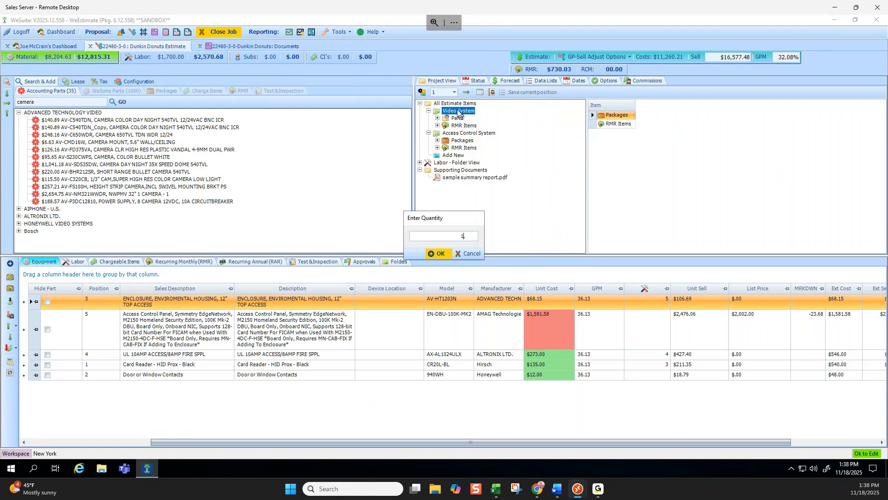
click(440, 254)
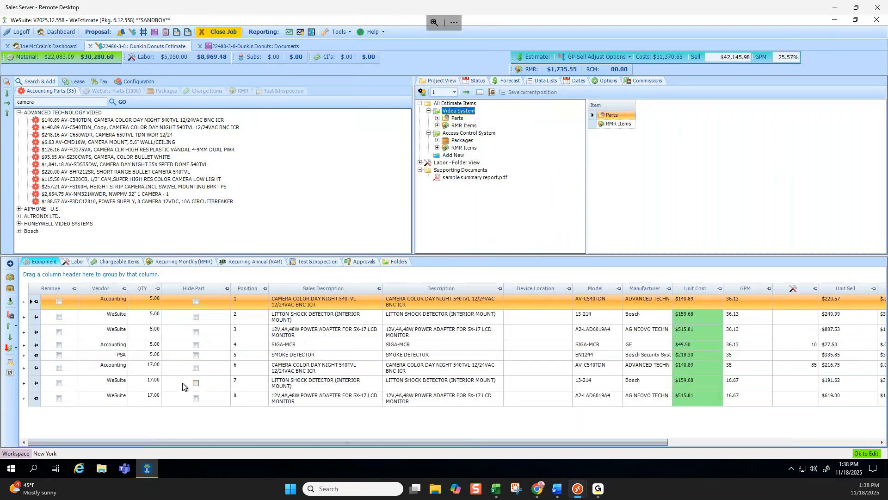
click(31, 371)
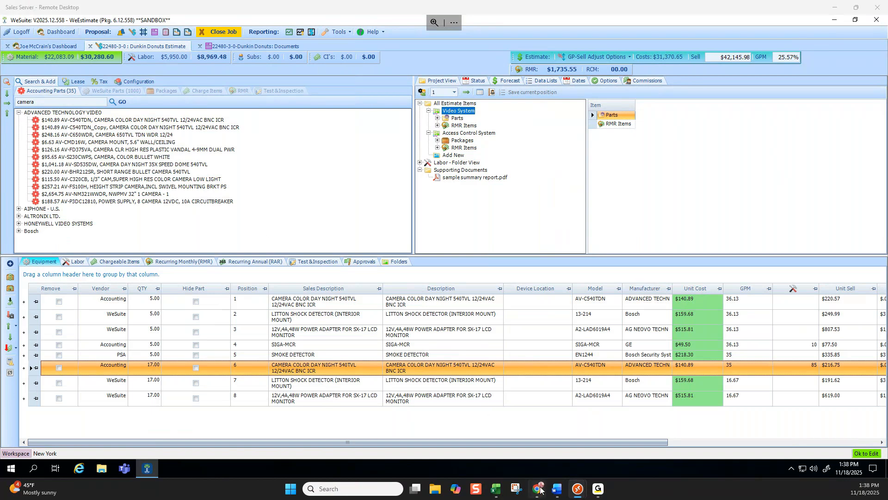
Switch to QuoteAnywhere in Chrome and open the most recently modified Dunkin Donuts estimate.
mouse_move(537, 488)
mouse_move(627, 434)
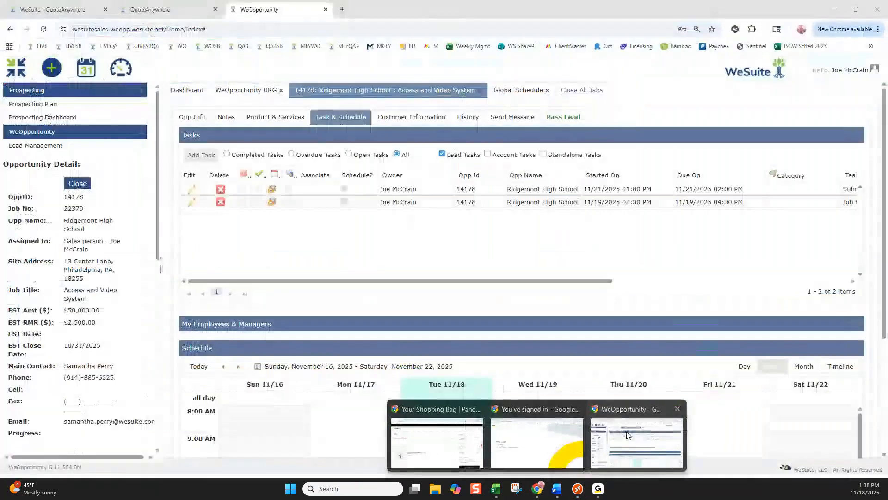
click(628, 435)
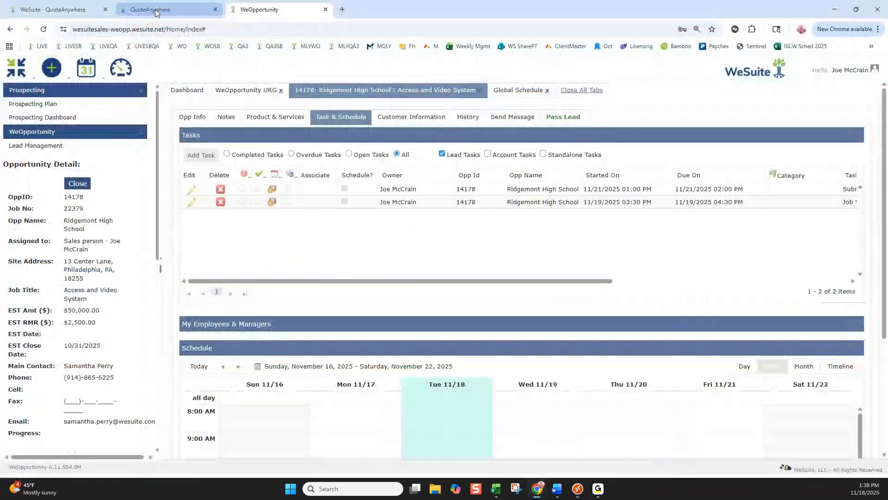
click(153, 9)
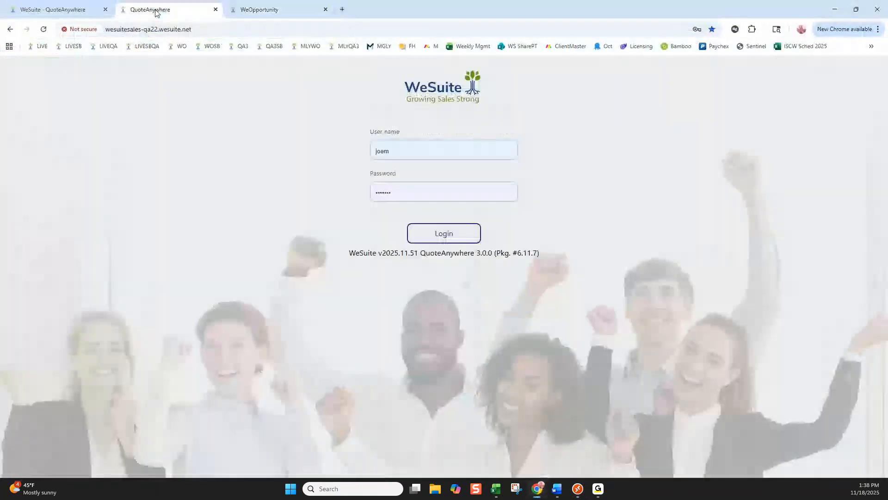
click(81, 9)
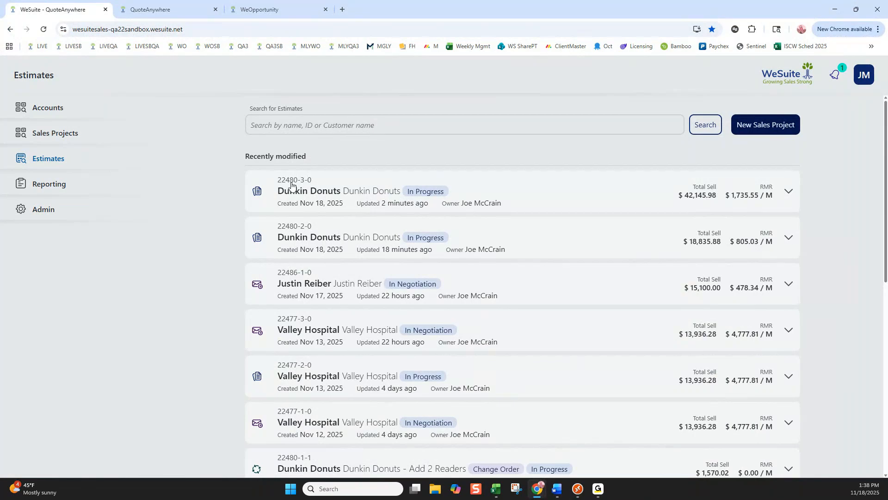
click(482, 196)
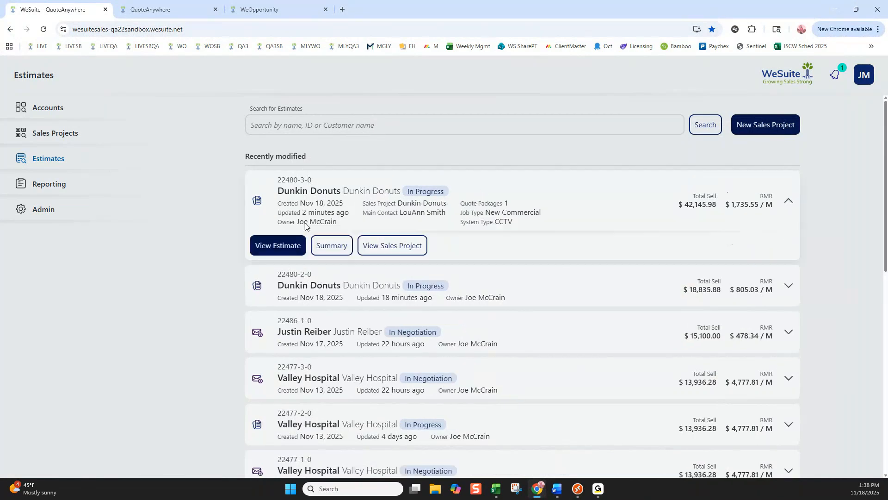
click(266, 246)
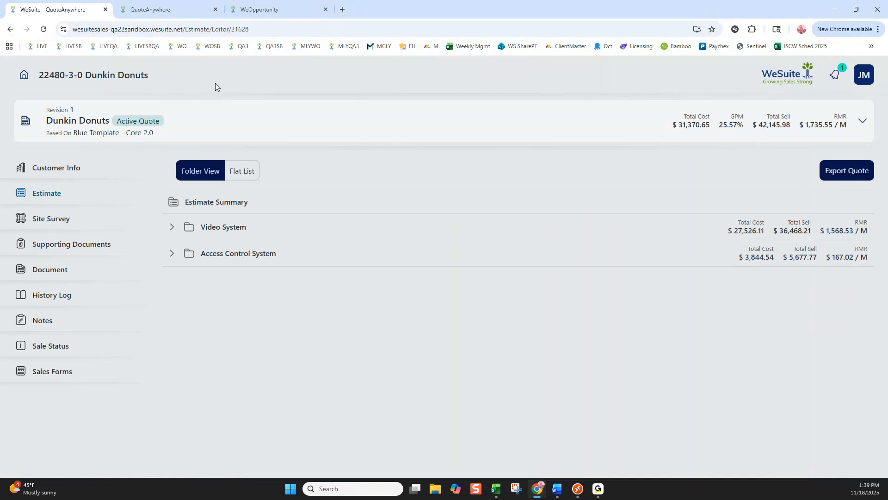
click(177, 8)
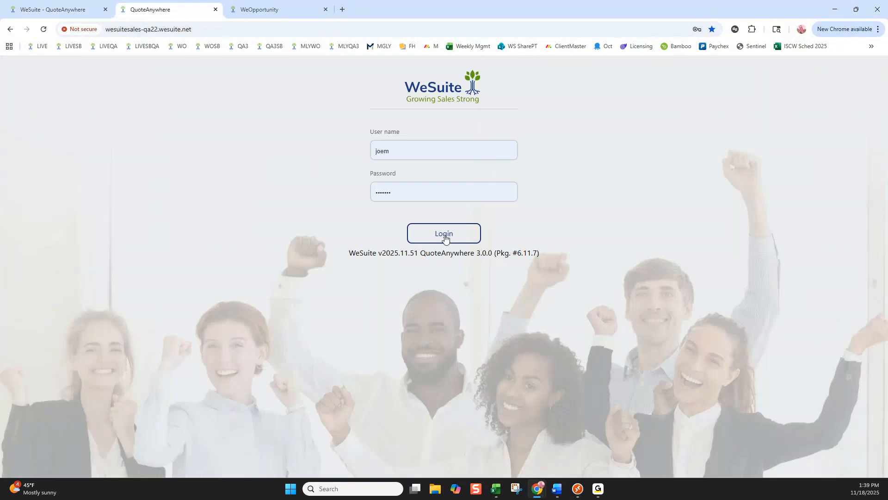
click(60, 8)
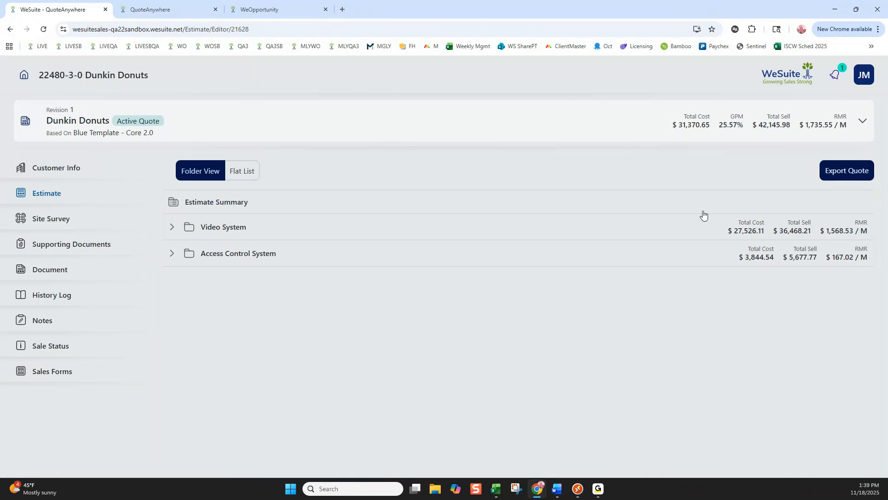
Turn on Presentation Mode and expand the Video System folder to view its customer-facing material pricing.
click(864, 76)
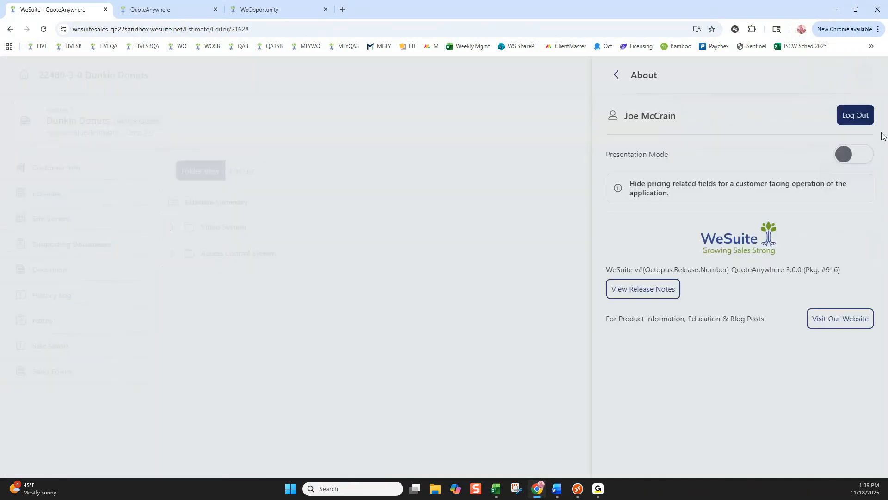
click(857, 155)
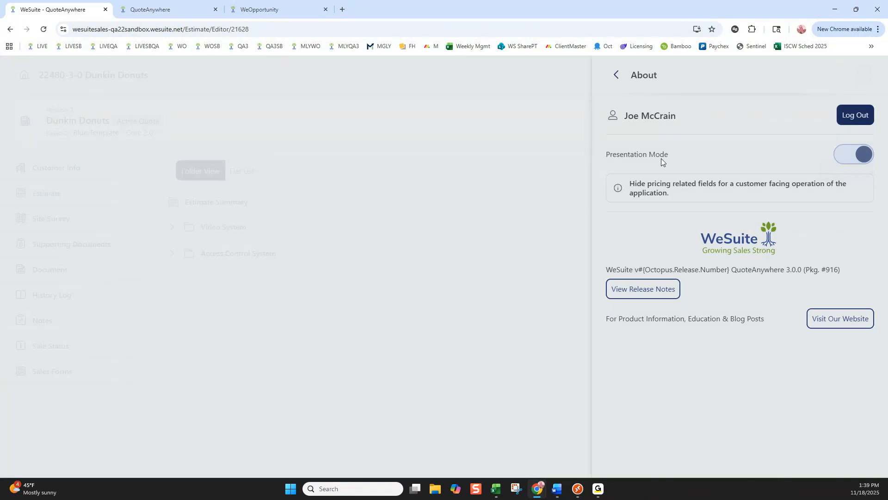
click(618, 76)
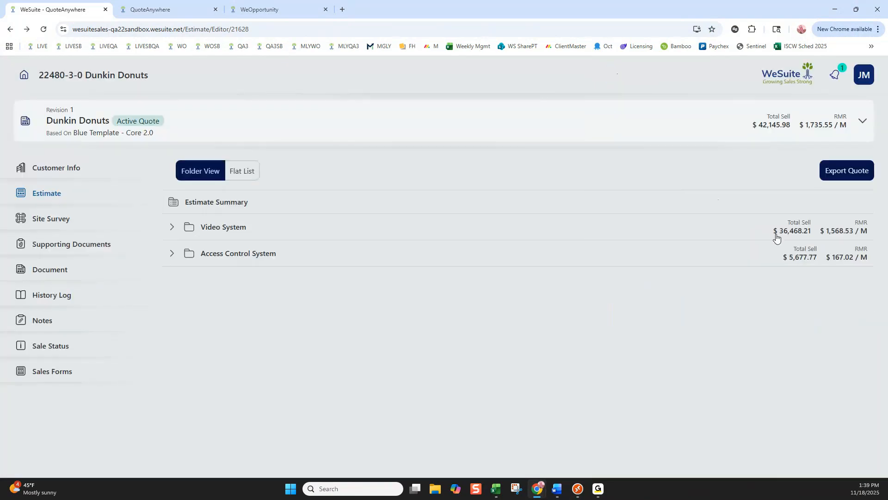
click(170, 228)
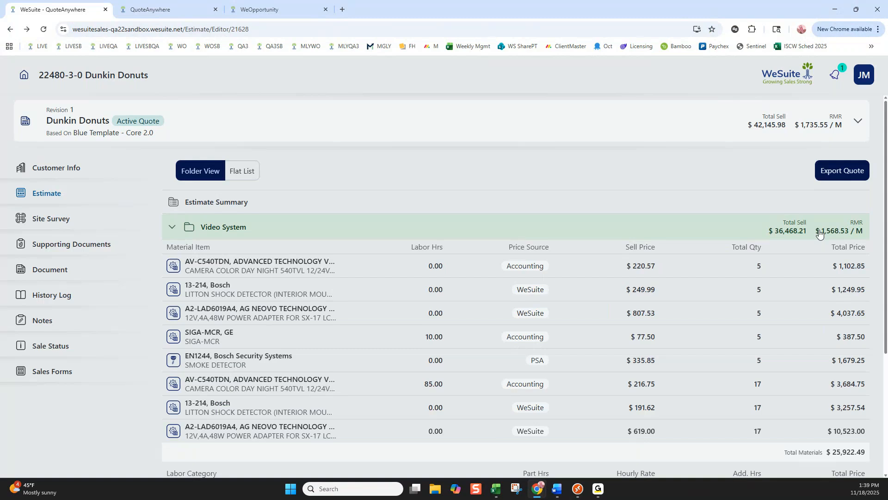
Turn off Presentation Mode and return to the estimate.
click(867, 75)
click(852, 156)
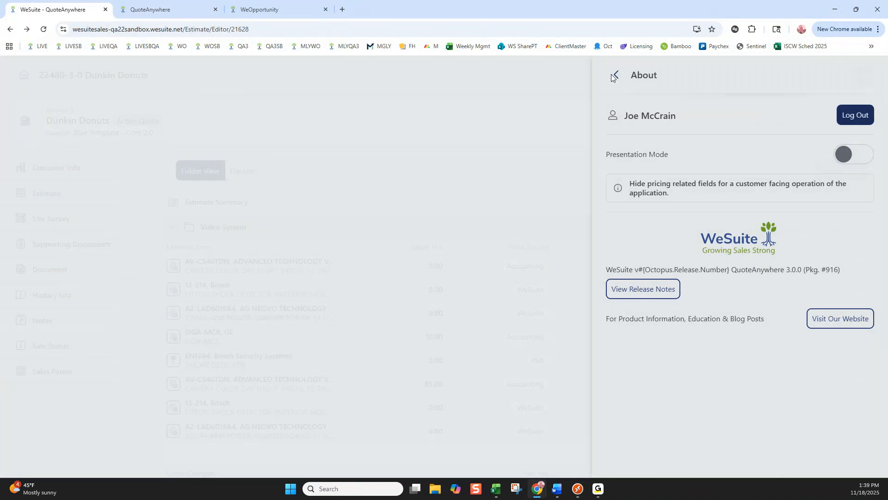
click(614, 75)
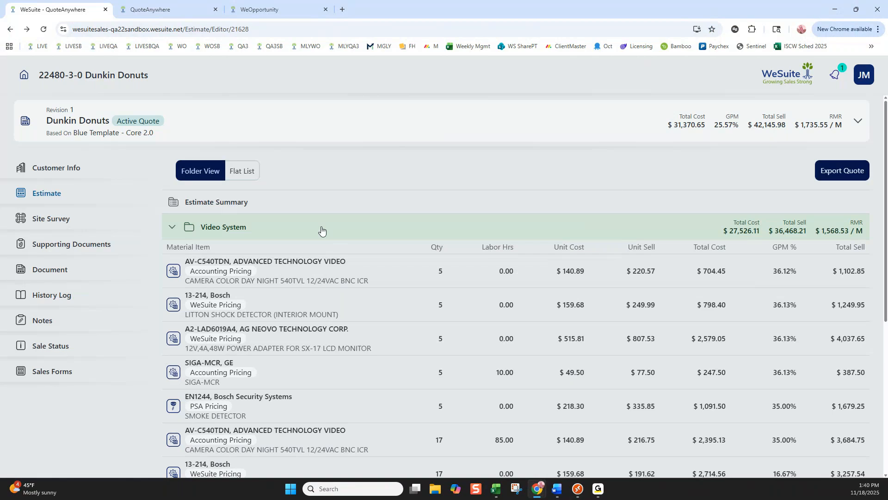
Browse the recently modified estimates list and reopen the most recently updated Dunkin Donuts estimate.
click(24, 75)
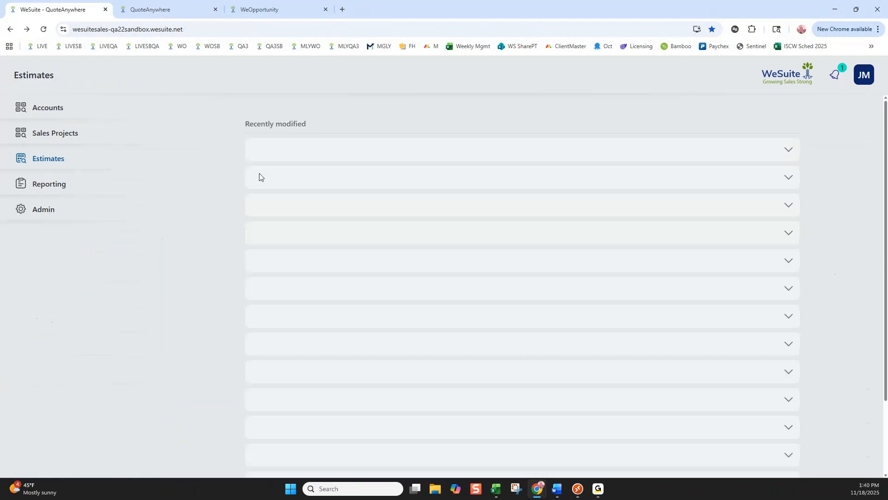
scroll(416, 240, down, 10)
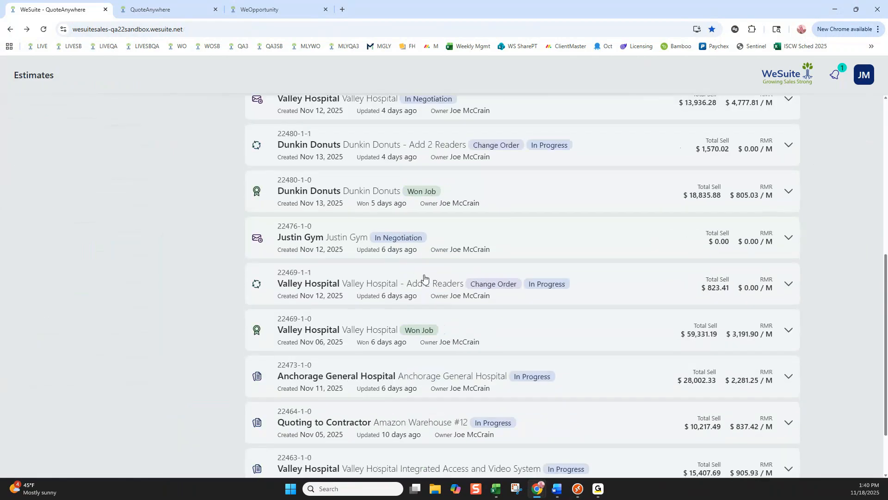
scroll(413, 243, up, 10)
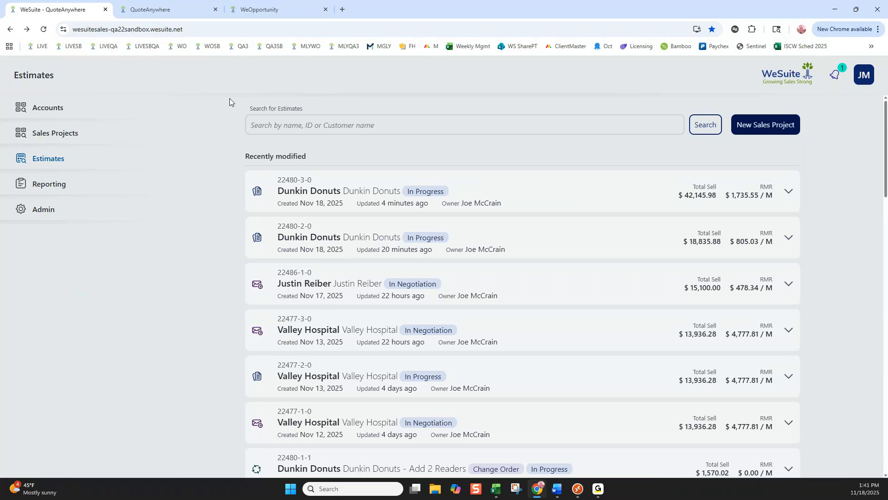
click(470, 187)
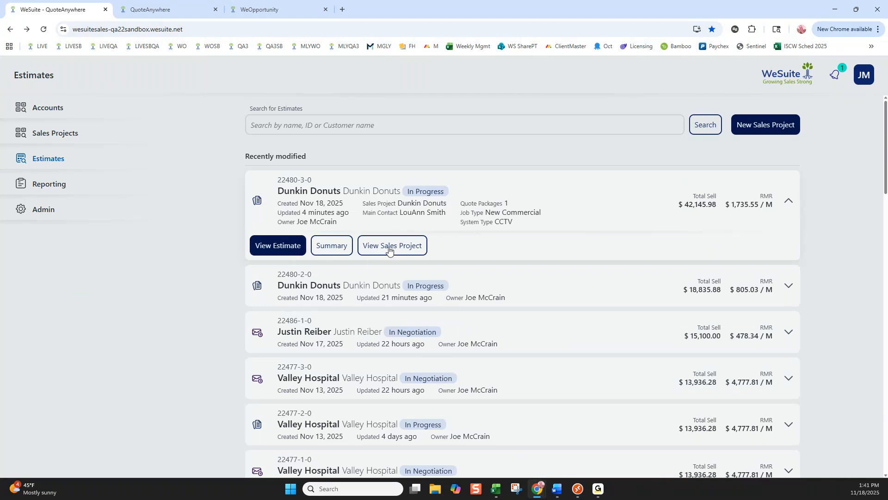
click(282, 248)
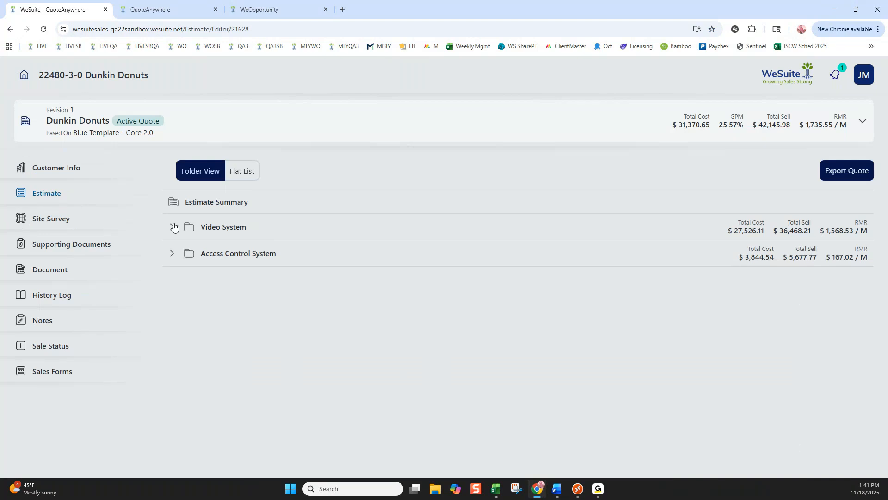
Examine the Video System folder's options for adding items, including the Favorites and Accounting materials lists.
click(174, 227)
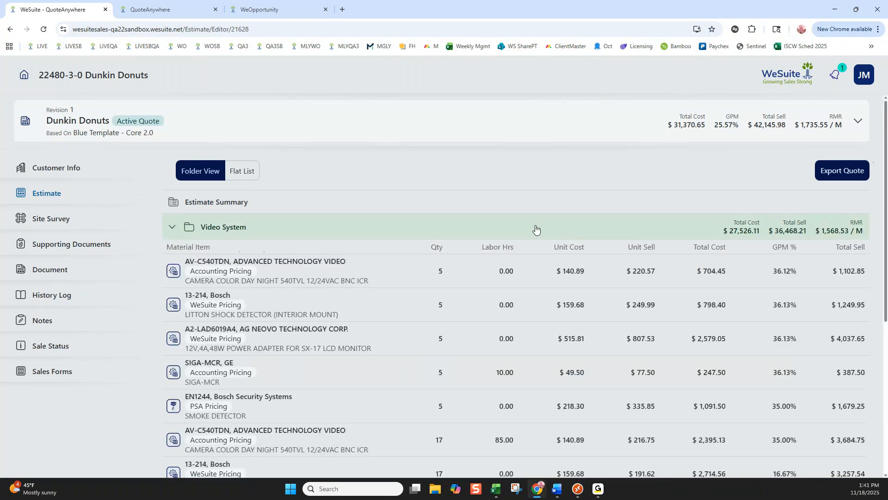
click(657, 237)
scroll(733, 316, down, 5)
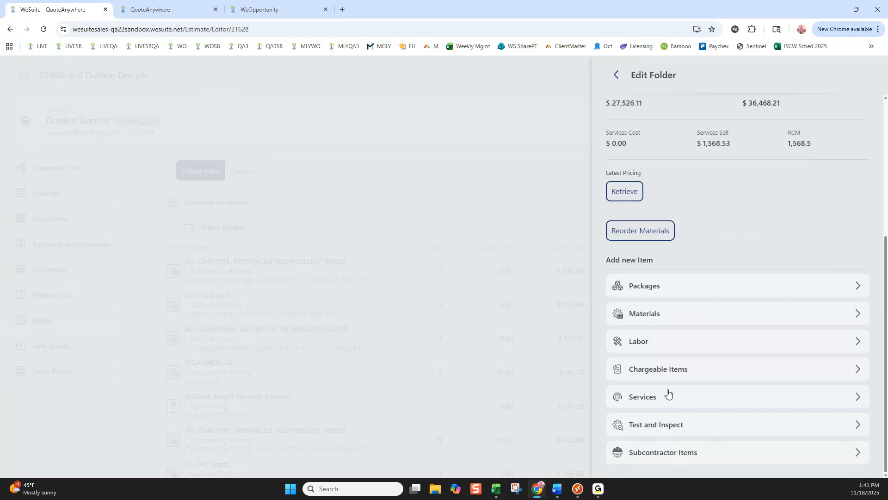
click(668, 312)
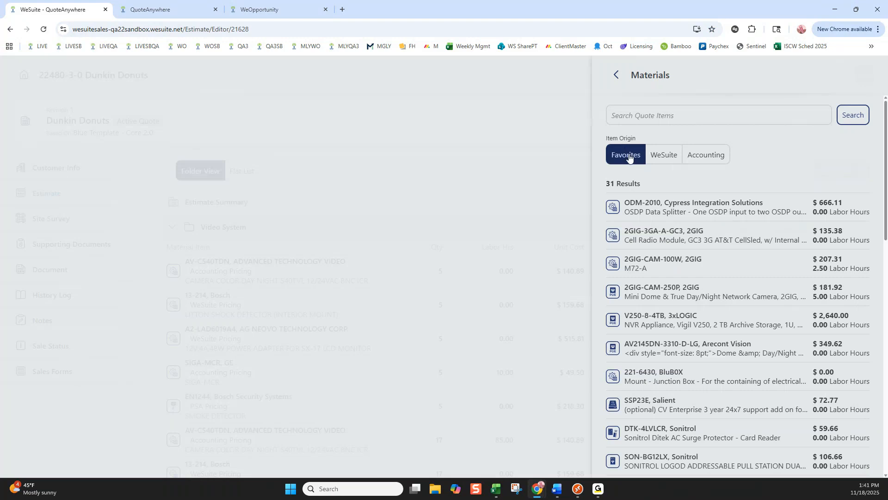
click(700, 158)
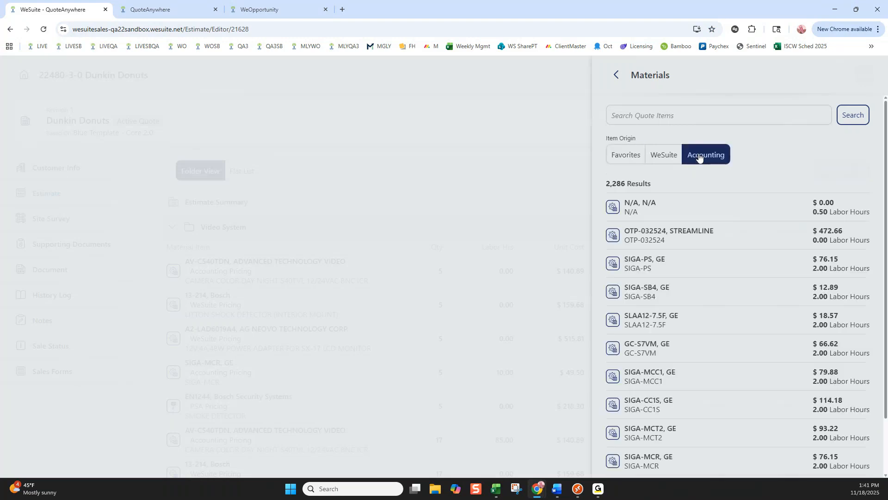
click(618, 77)
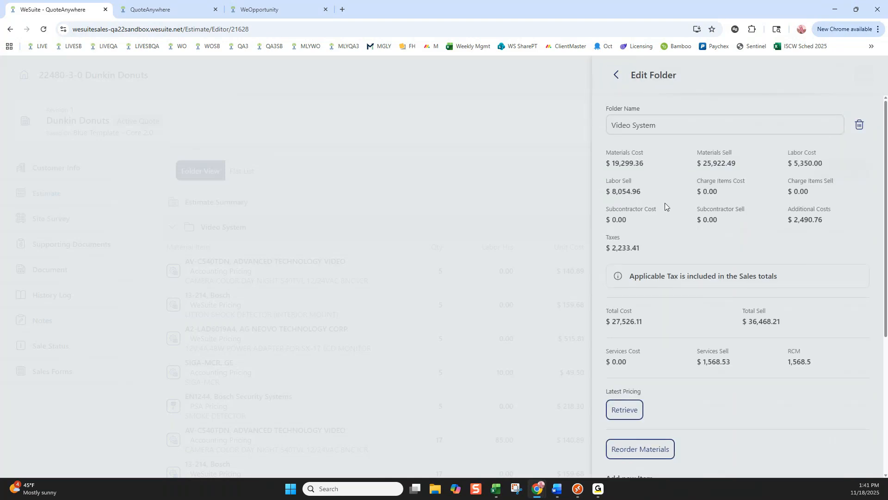
scroll(664, 203, down, 4)
scroll(657, 194, up, 4)
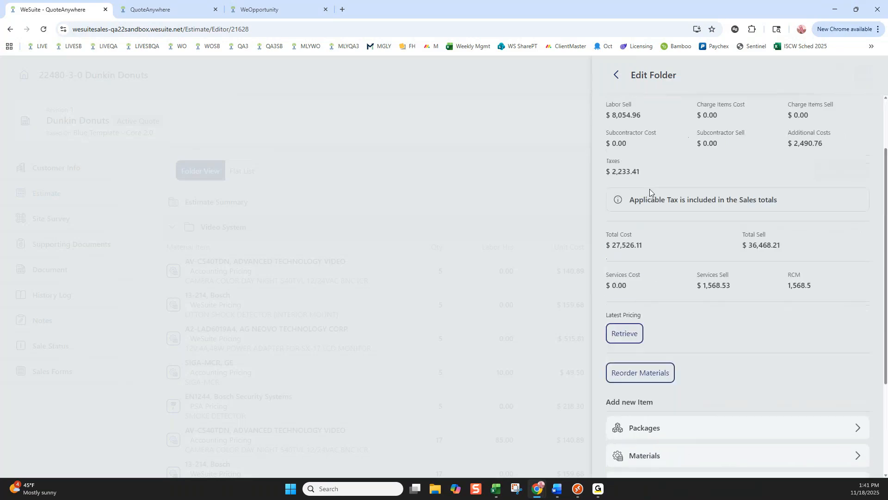
click(618, 76)
Review the Video System folder's cost and sell totals and its new-item categories again.
click(519, 226)
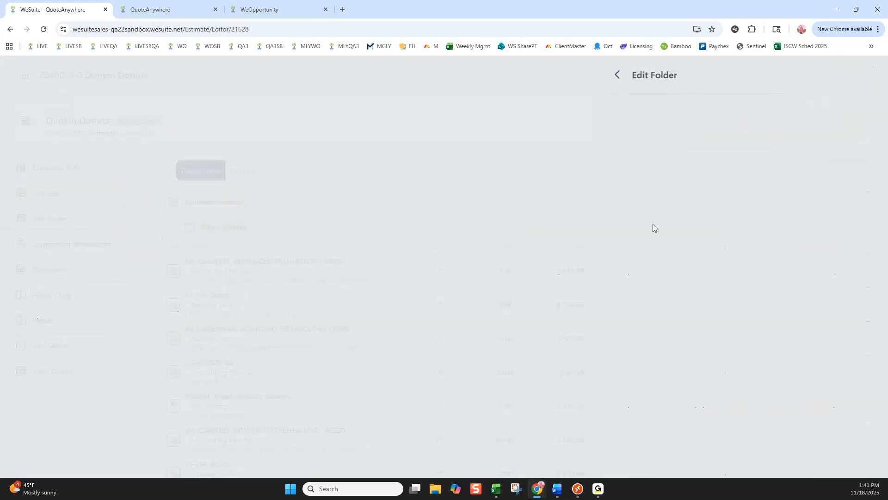
scroll(685, 236, down, 3)
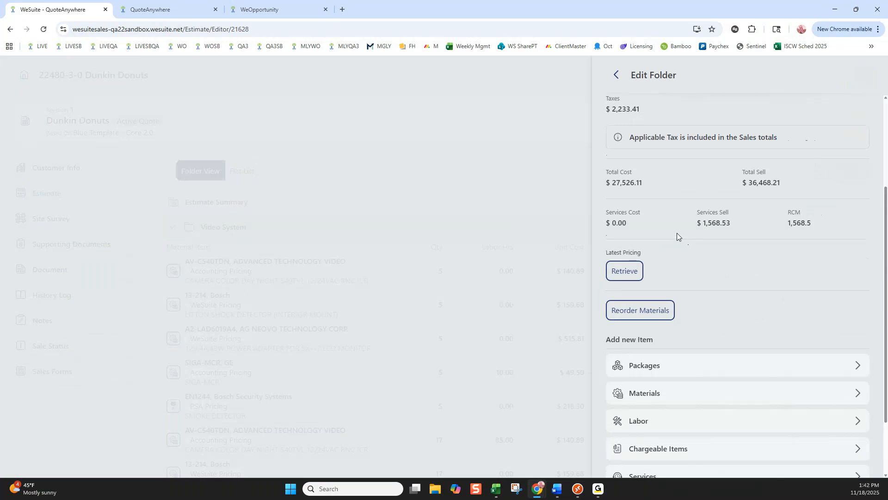
scroll(682, 226, down, 2)
scroll(682, 226, up, 5)
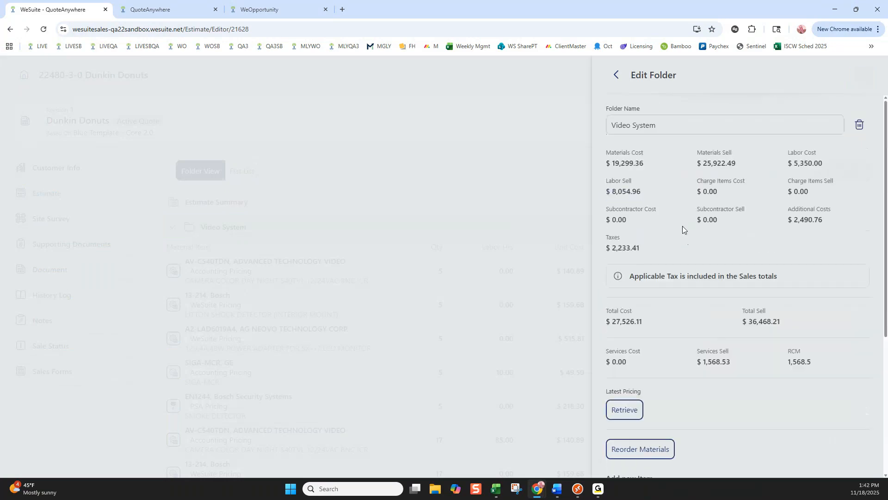
click(618, 77)
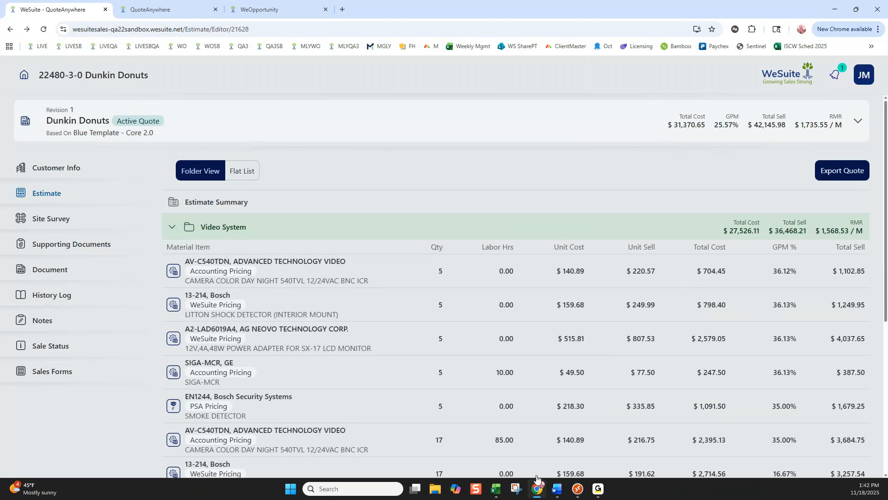
Switch to WeEstimate on the Sales Server remote desktop to view the same job, and return to QuoteAnywhere.
mouse_move(578, 488)
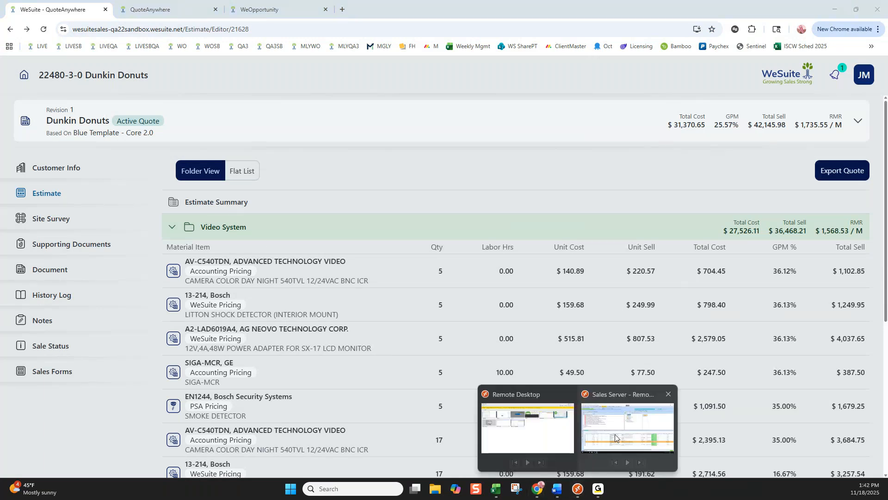
click(615, 438)
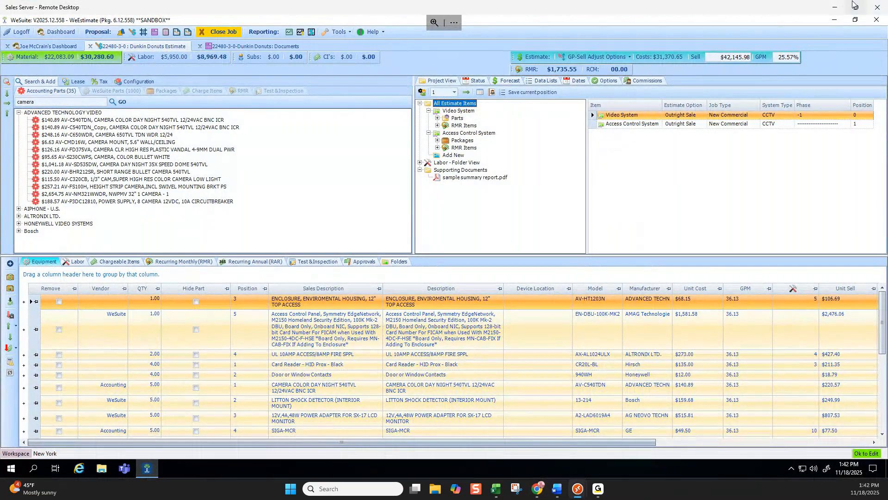
click(836, 11)
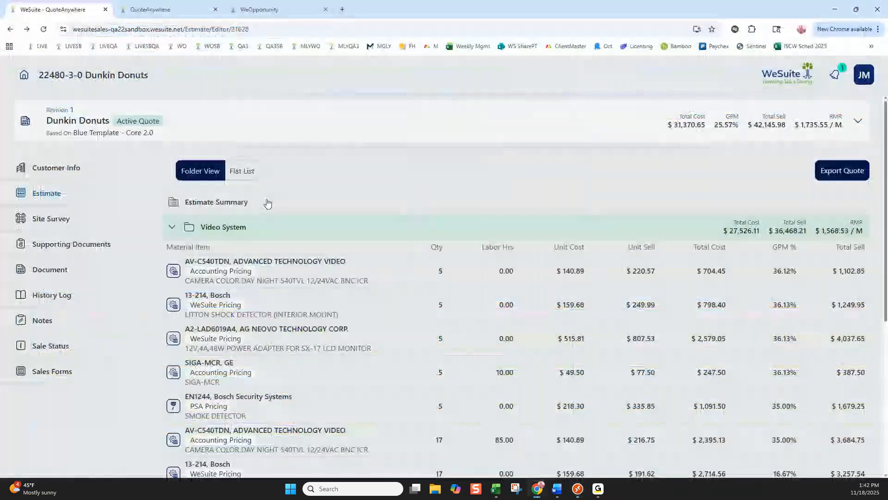
Try a GP Sell Adjust on the whole estimate with a GPM of 30% and Even distribution.
click(268, 202)
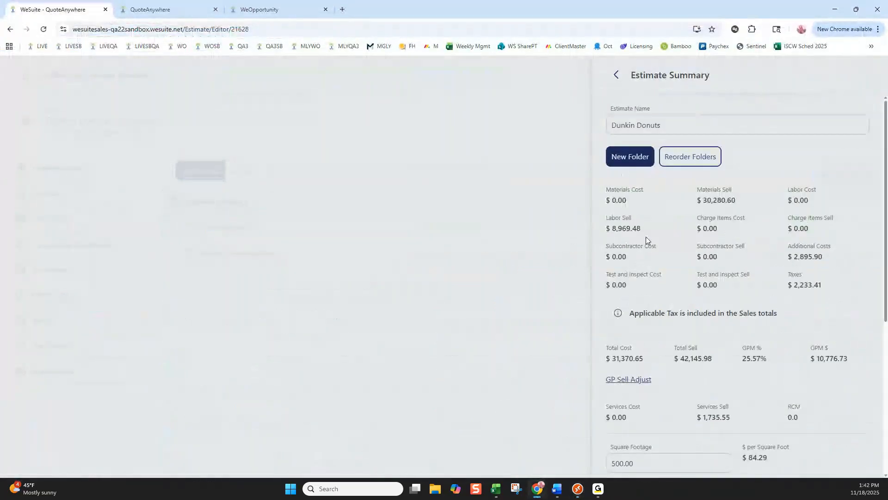
scroll(653, 267, down, 3)
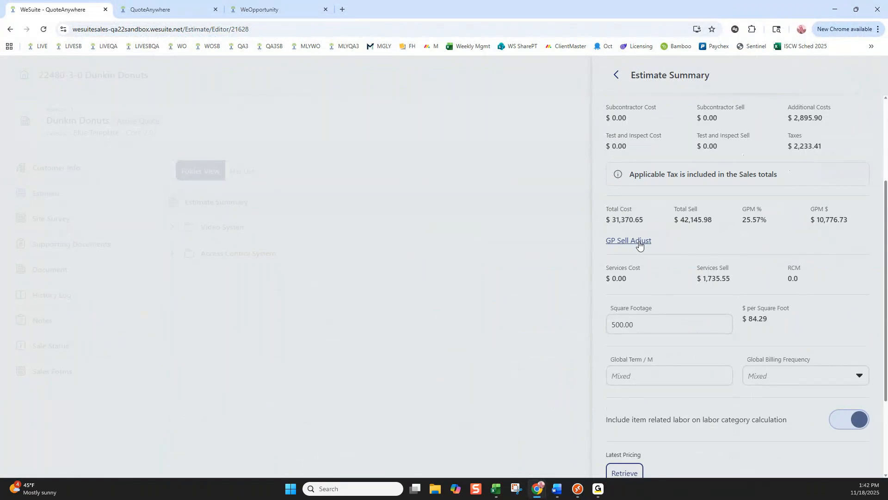
click(639, 241)
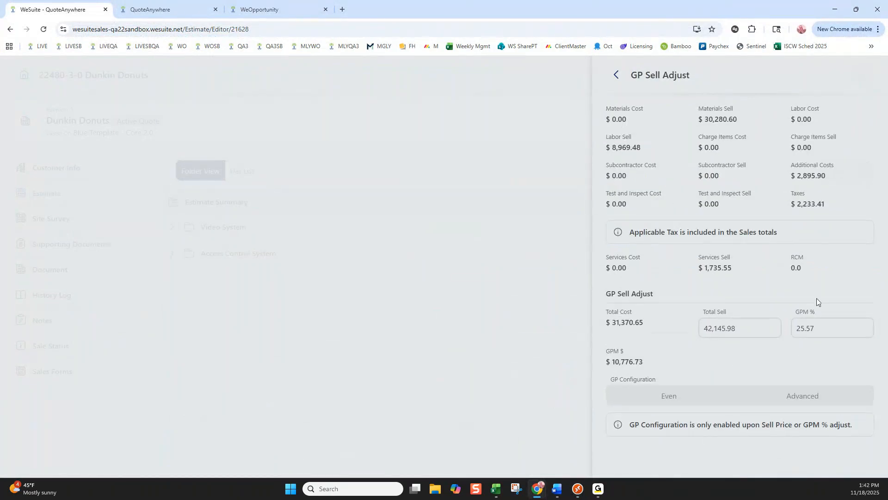
drag(818, 328, 789, 332)
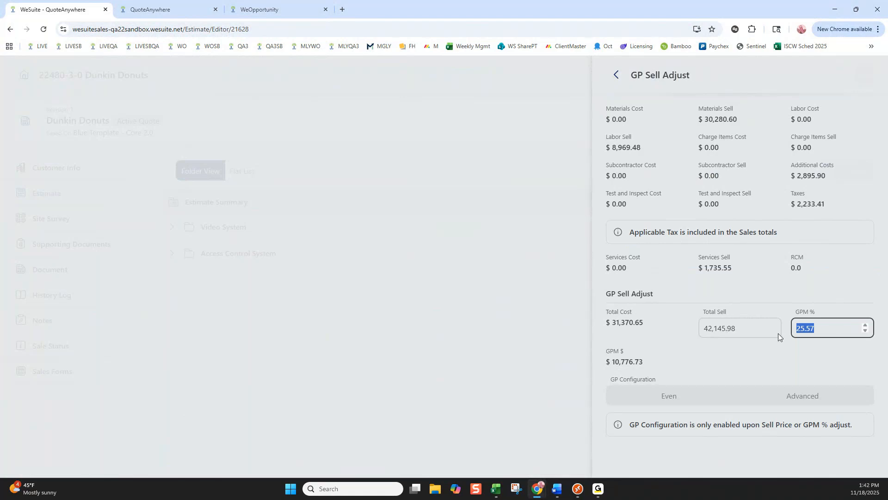
text(30)
click(690, 398)
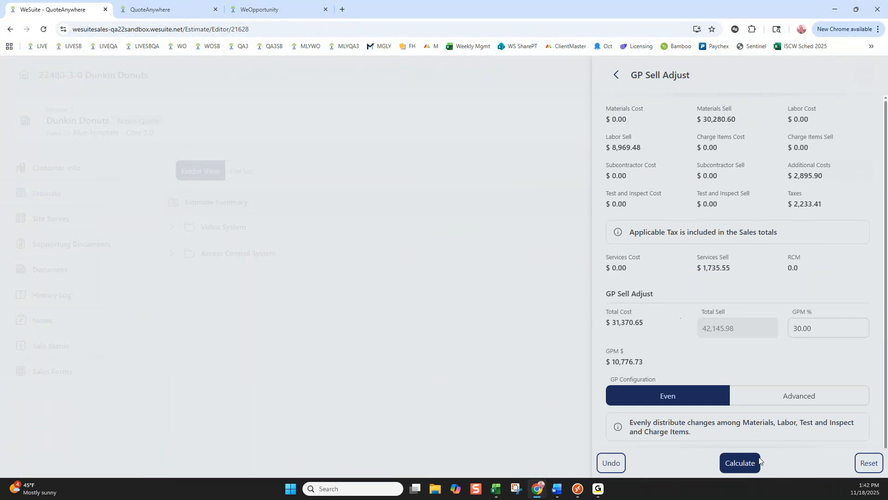
click(616, 74)
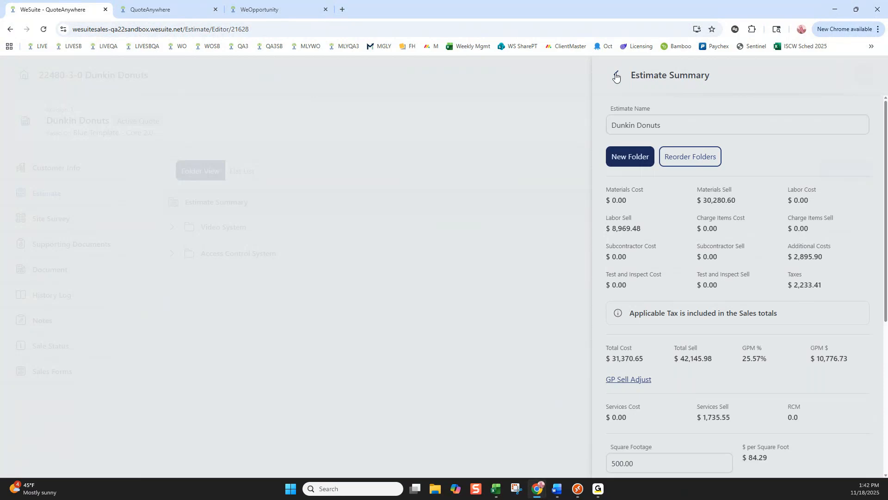
click(615, 75)
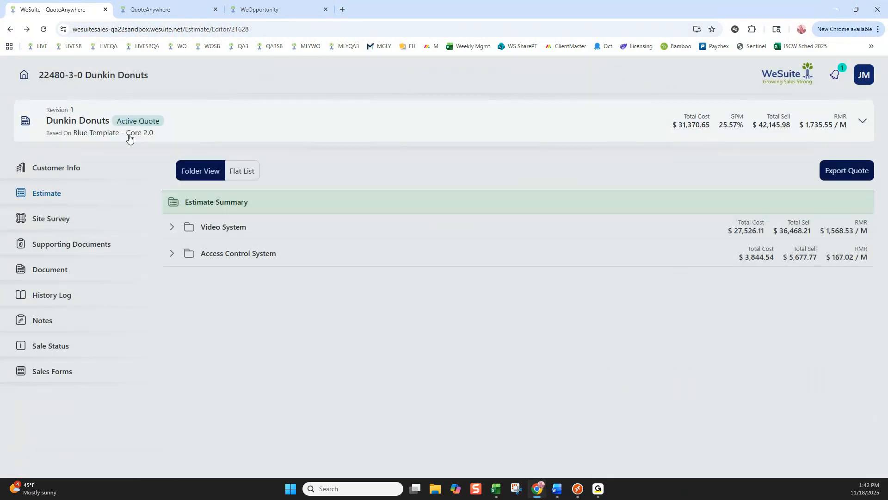
Add a folder named "1st floor" to the estimate's Site Survey.
click(49, 224)
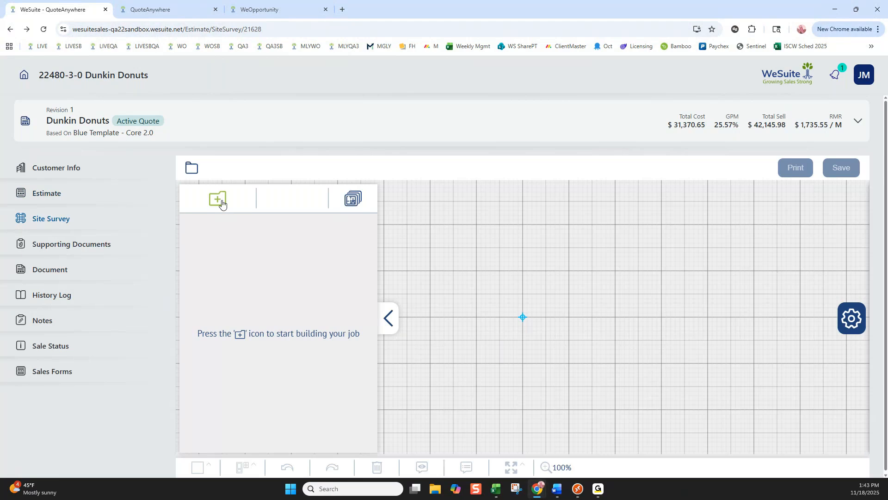
click(222, 202)
click(504, 309)
text(1 st floor)
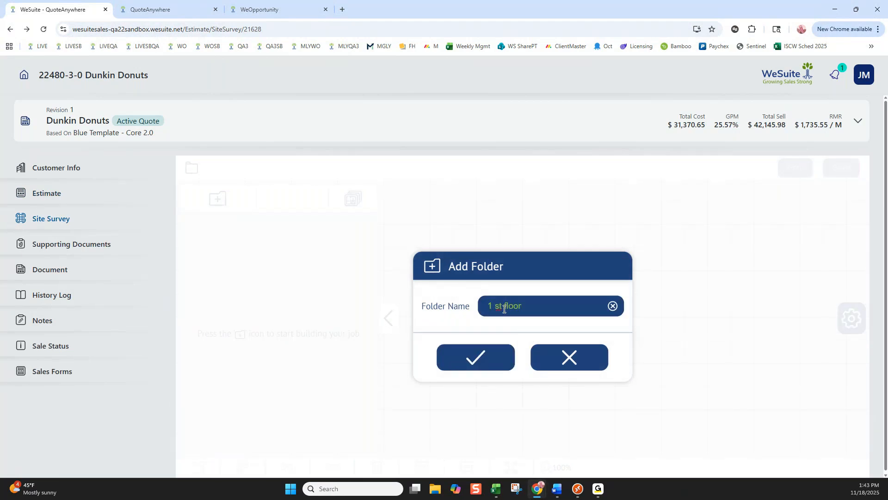
click(498, 306)
key(BackSpace)
click(482, 365)
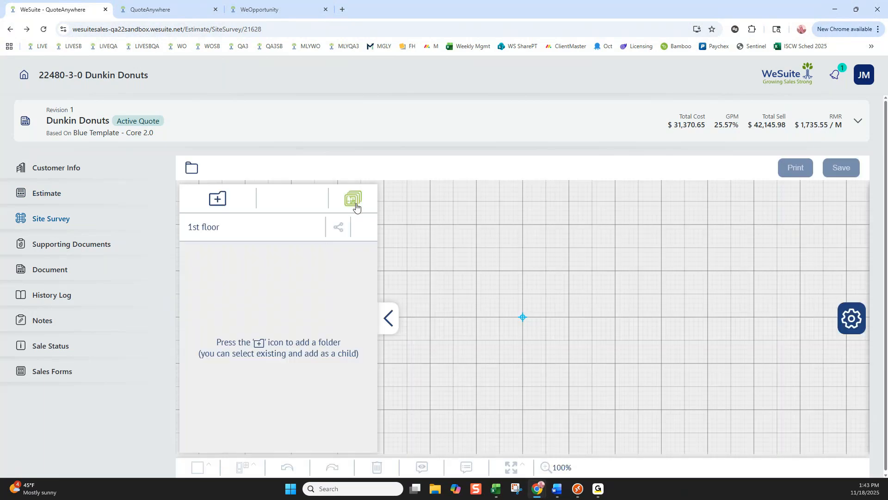
Assign the dental-floor image from the Desktop's Demo Docs Floor Plans folder as the 1st floor canvas background and save it.
click(352, 198)
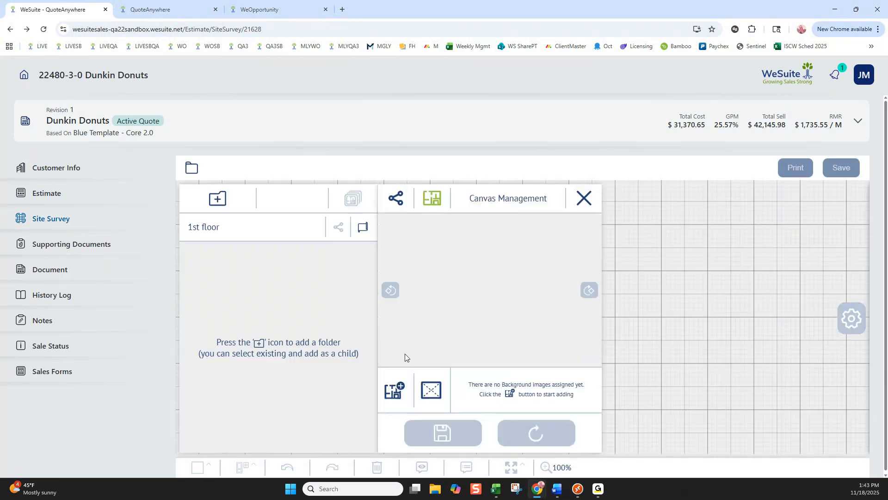
click(394, 389)
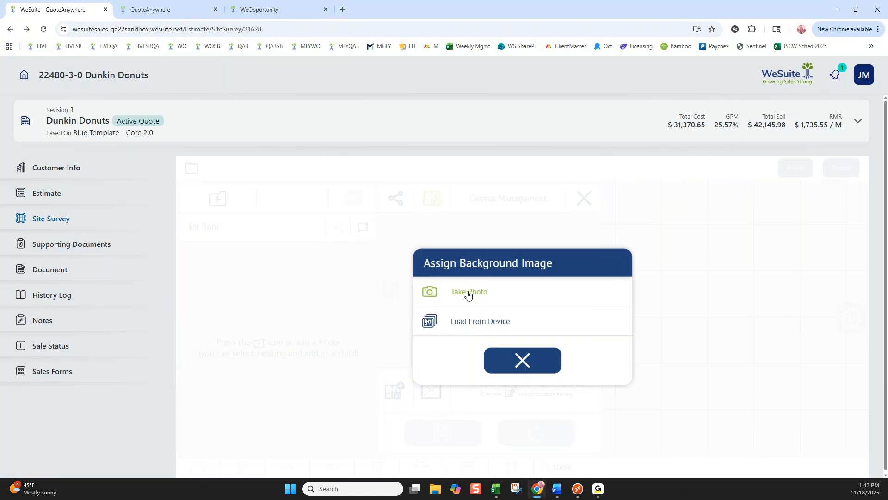
click(470, 323)
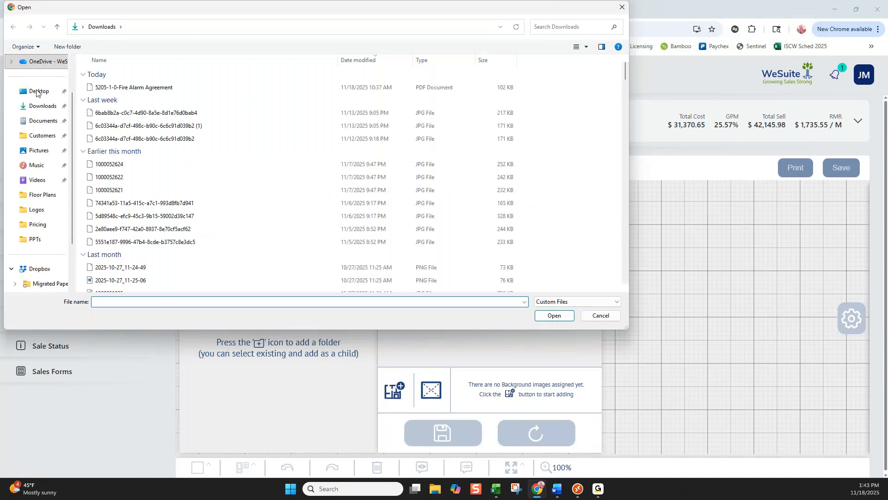
click(37, 92)
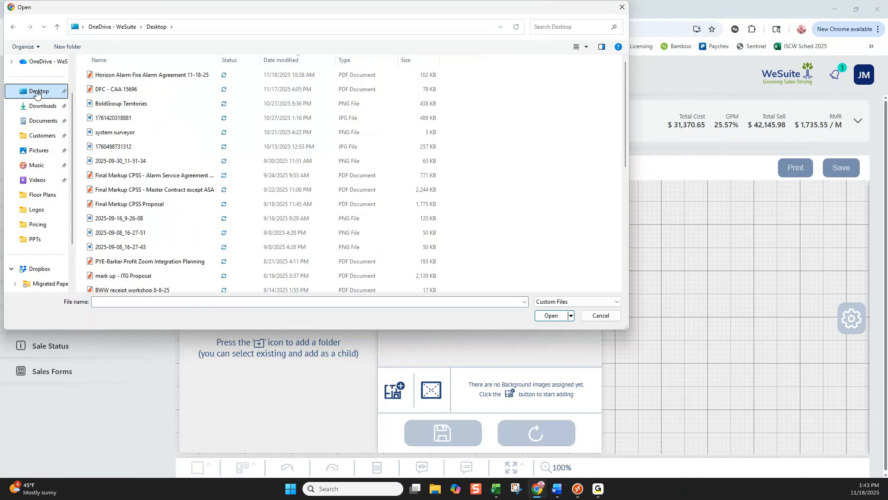
scroll(167, 149, down, 6)
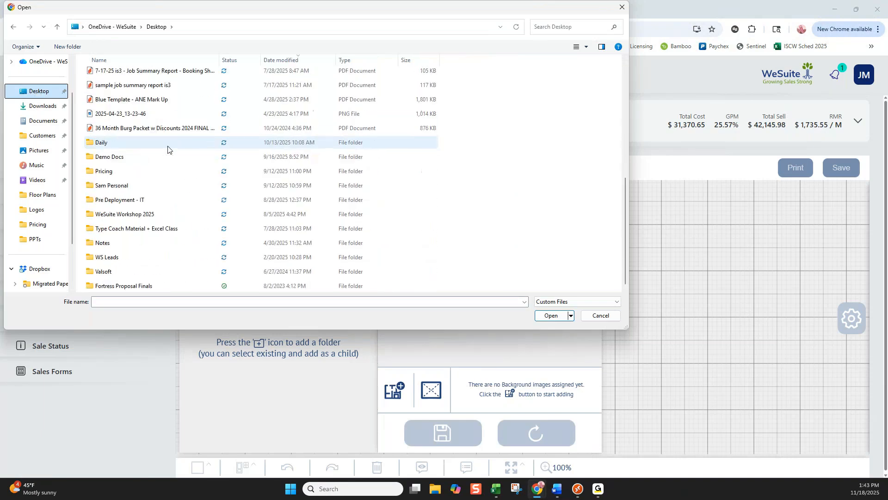
double_click(119, 157)
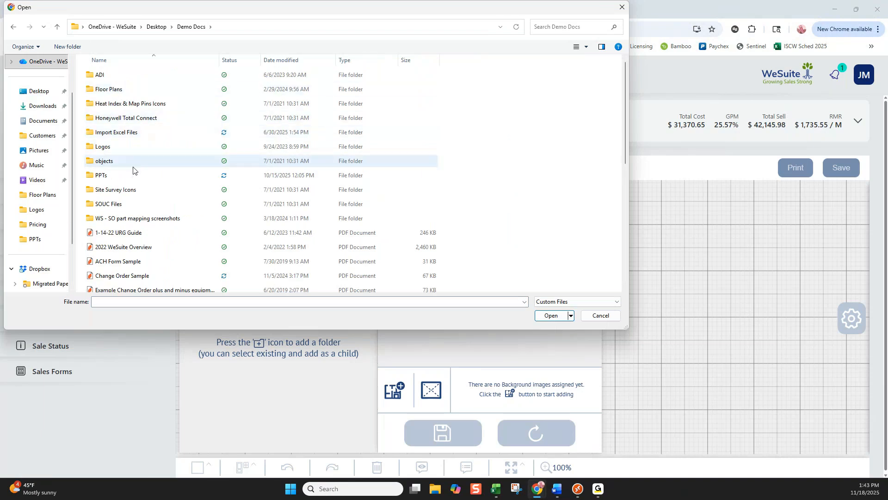
click(116, 90)
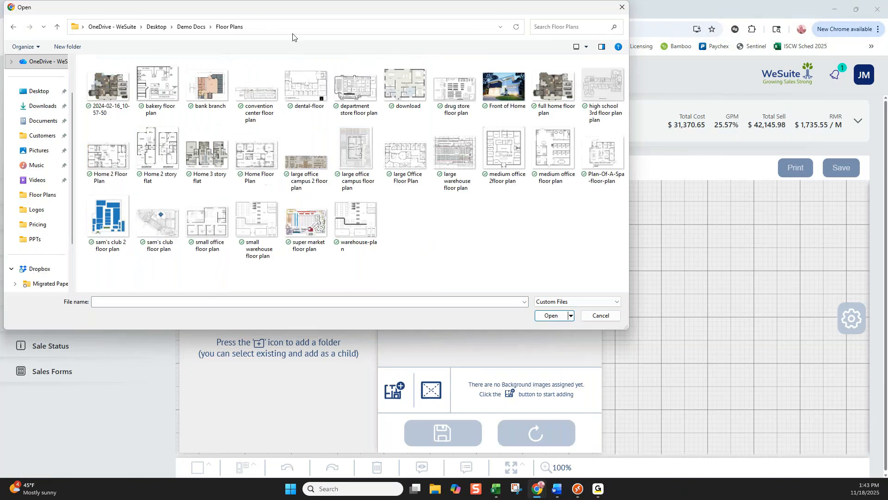
click(305, 84)
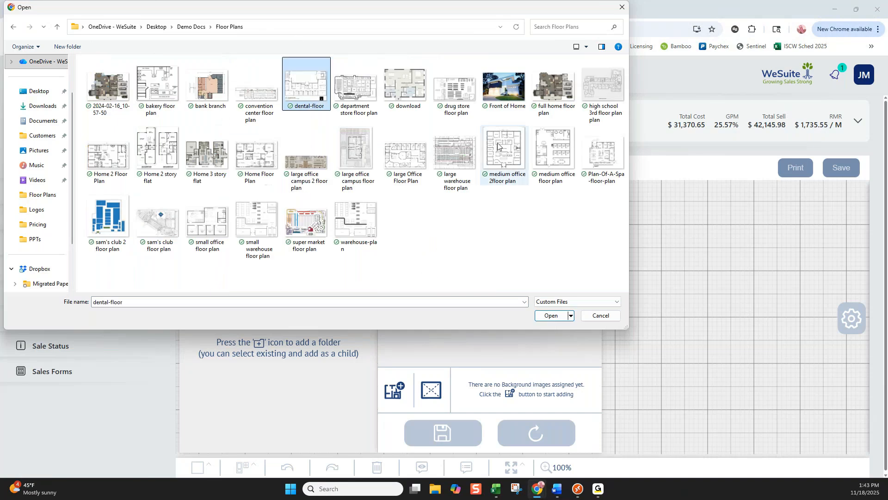
click(550, 315)
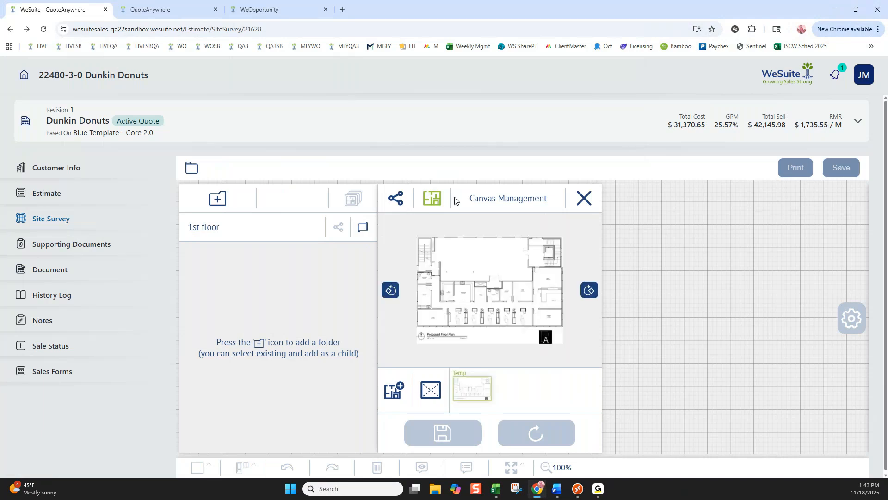
click(443, 433)
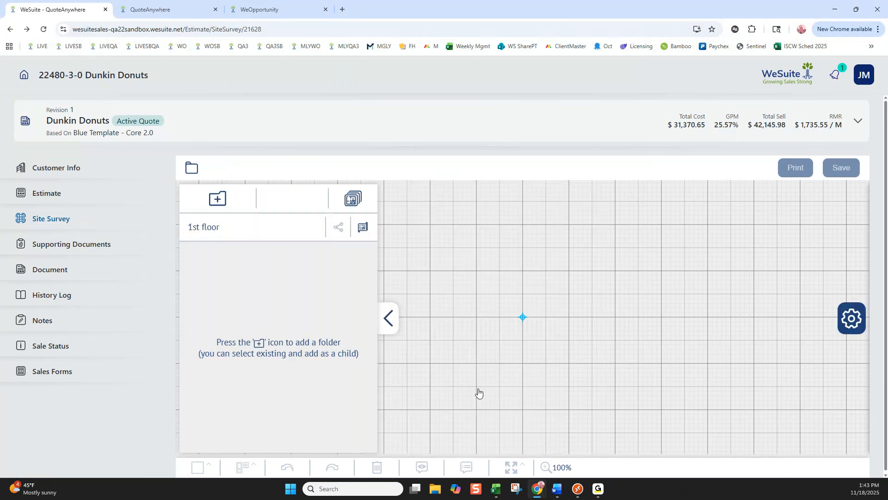
Search the WeSuite Database for "smoke det" in the 1st floor plan's item catalogue.
click(551, 467)
click(547, 448)
click(852, 318)
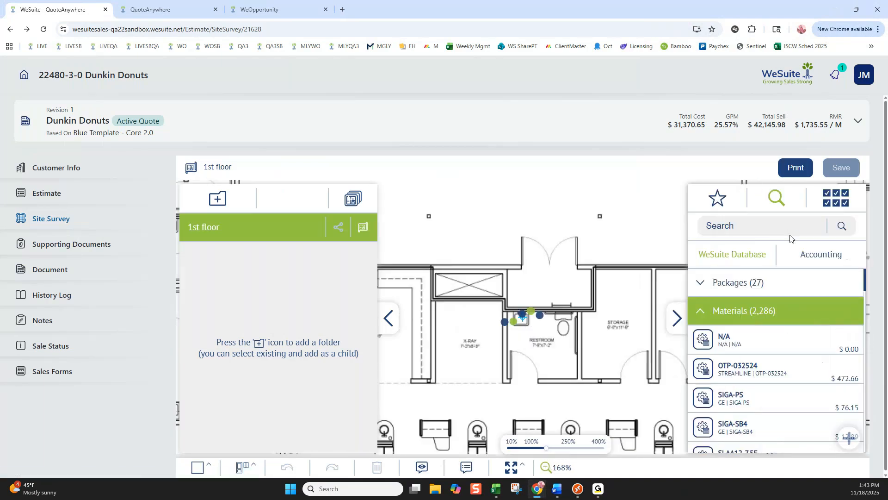
click(739, 226)
text(smoke det)
key(Return)
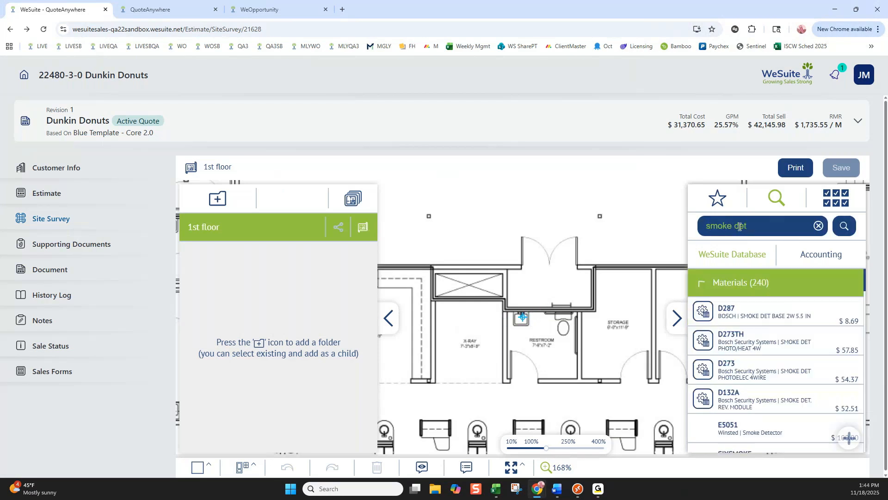
Place three SIXSMOKE smoke detectors on the plan, in the X-ray room, the storage room and below the restroom, and save the survey.
scroll(778, 347, down, 3)
drag(704, 318, 625, 277)
drag(710, 323, 491, 313)
drag(710, 321, 538, 390)
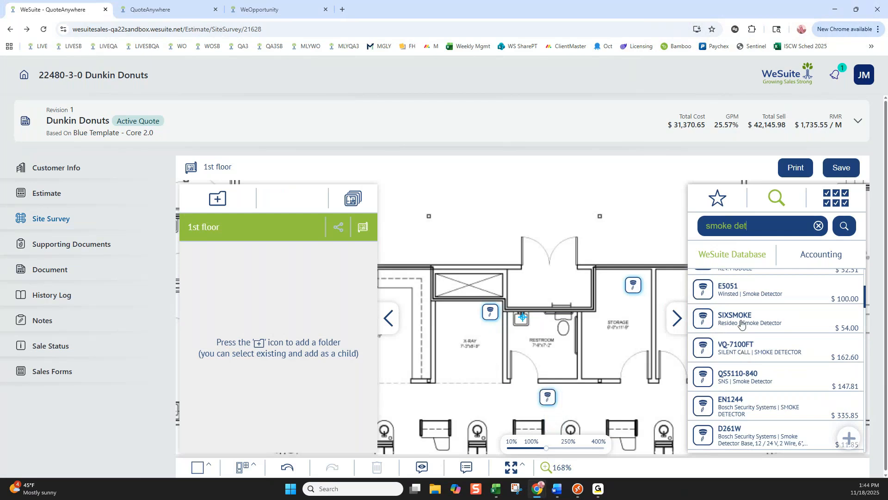
click(842, 171)
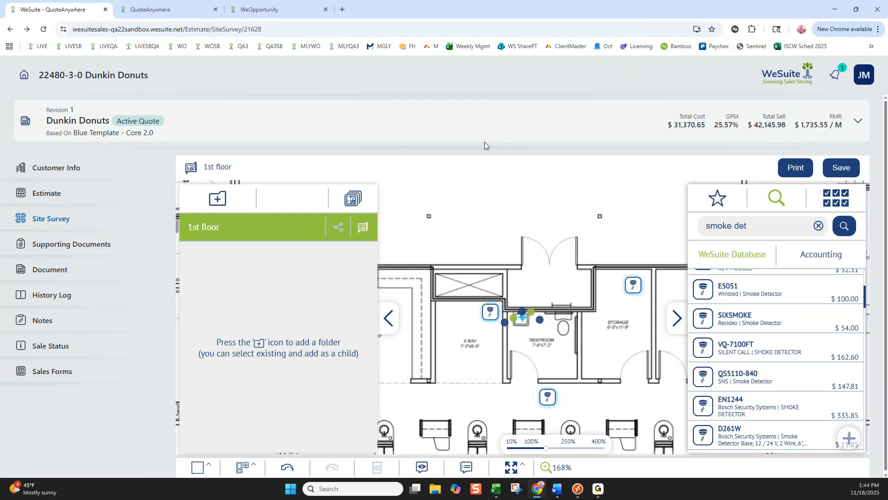
Check the 1st floor folder in the Estimate, return to the 1st floor survey plan and view the storage room detector's options.
click(59, 192)
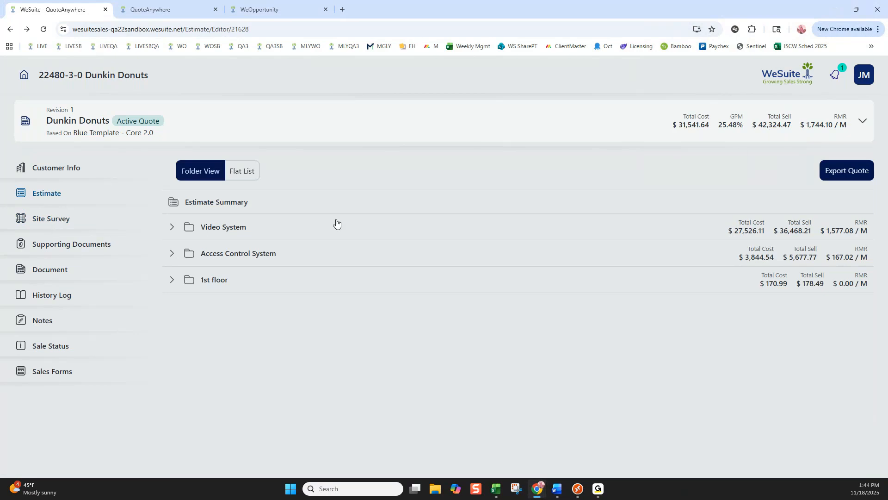
click(49, 222)
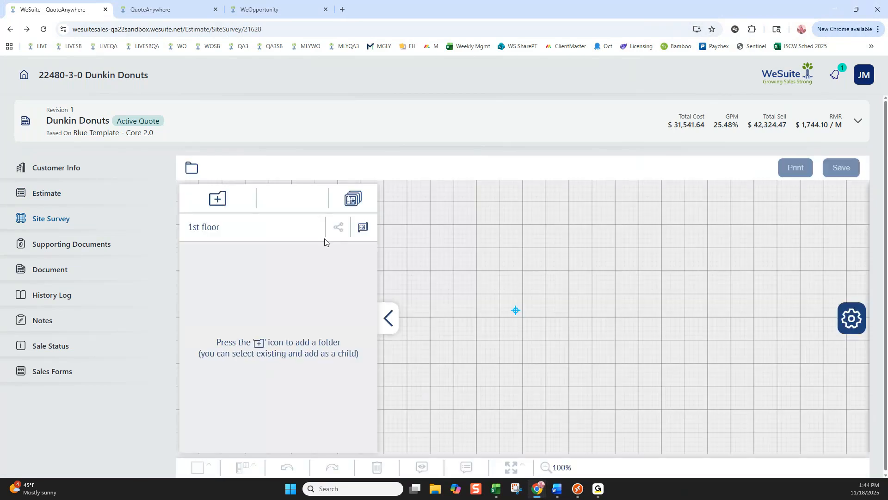
click(365, 230)
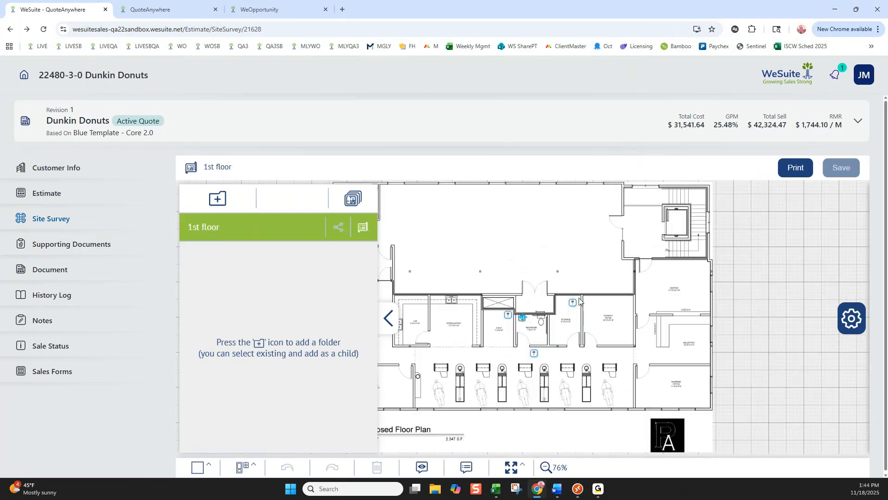
click(546, 468)
click(548, 449)
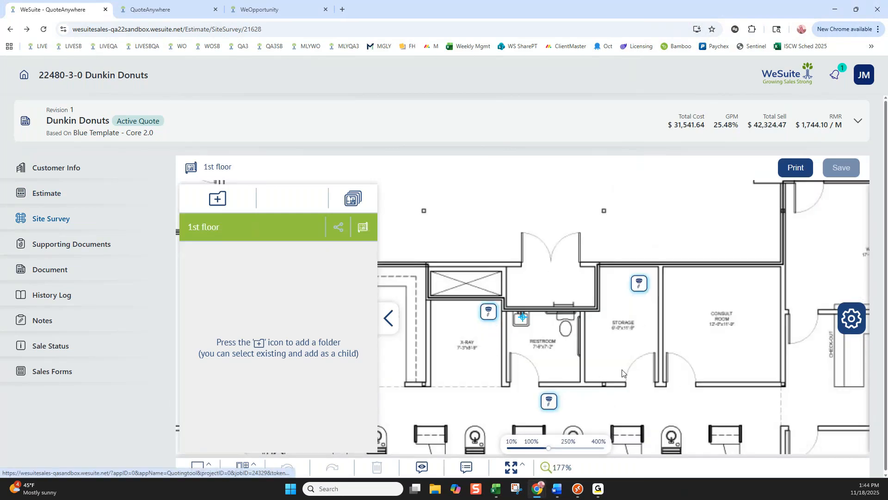
click(639, 283)
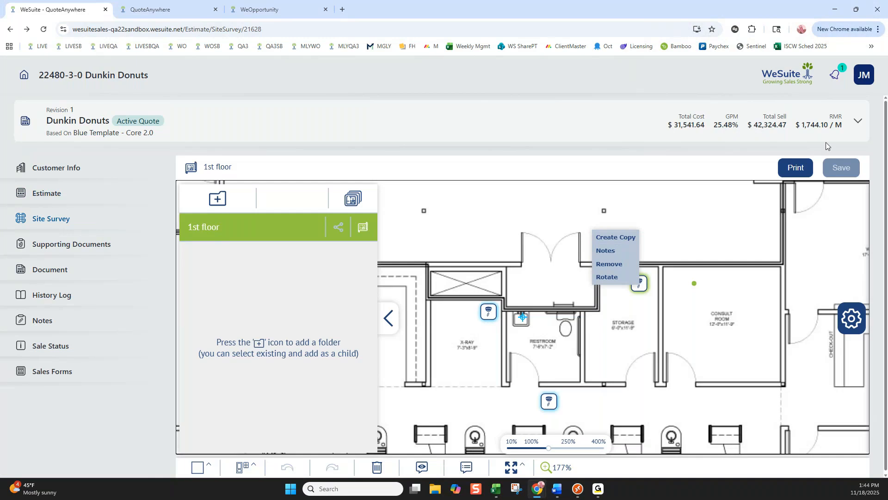
Add the first WeSuite Basic Security package to the plan, move its last device to the storage room's wall, and save.
click(861, 330)
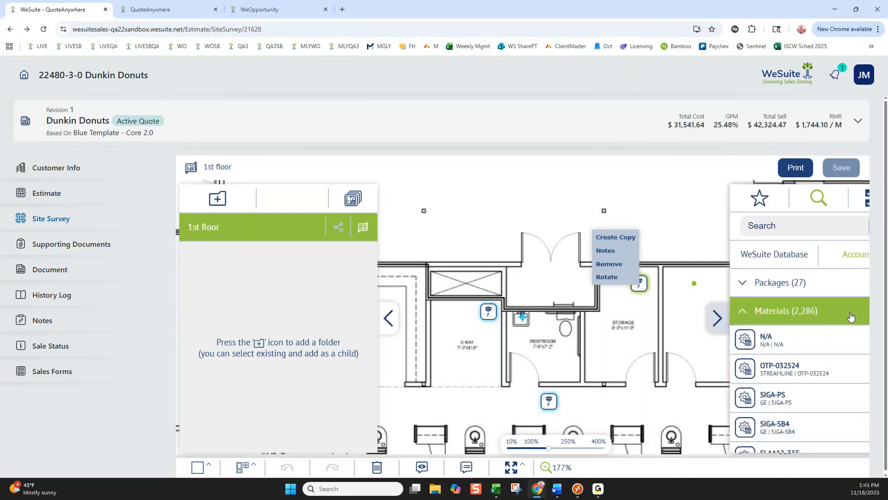
click(740, 283)
drag(702, 314, 525, 301)
click(489, 400)
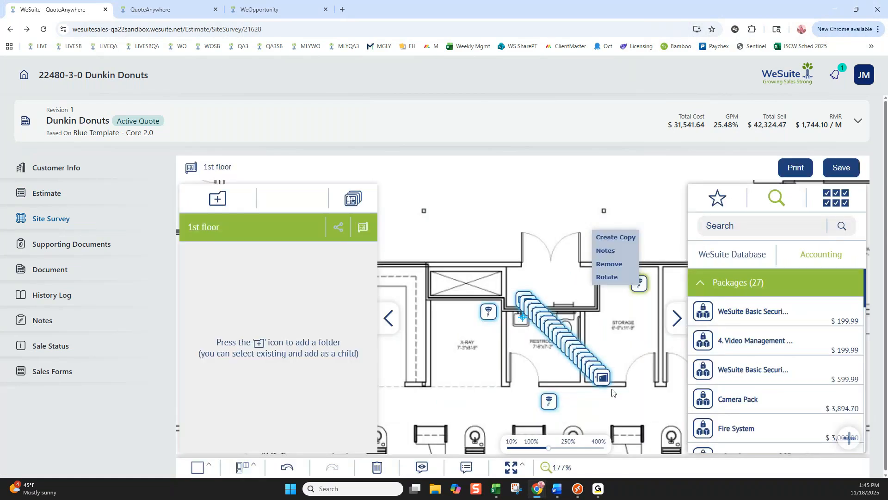
click(609, 316)
drag(601, 375, 607, 307)
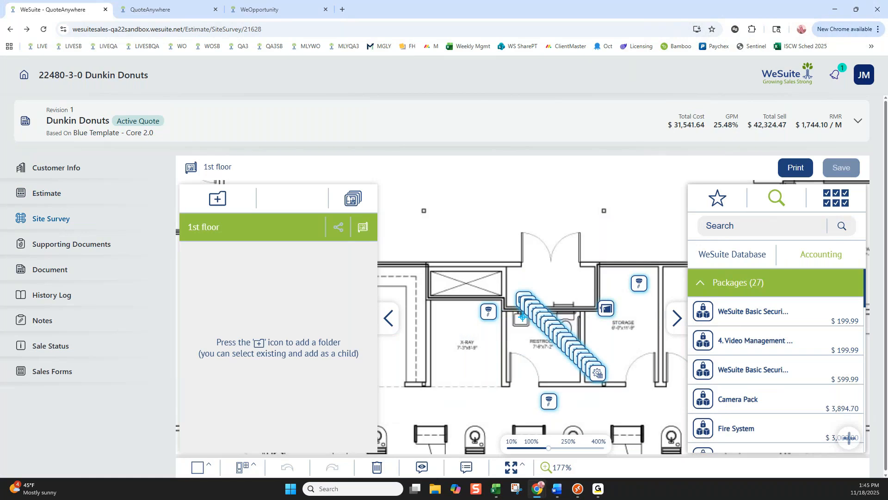
Open the configuration of the Dunkin Donuts proposal document and view the available template configurations, keeping Existing Customer Lump Sum.
click(55, 275)
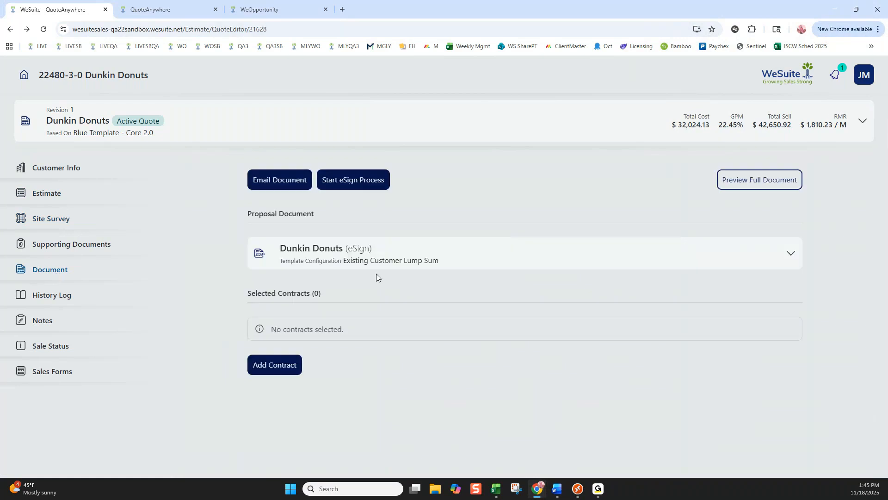
click(380, 250)
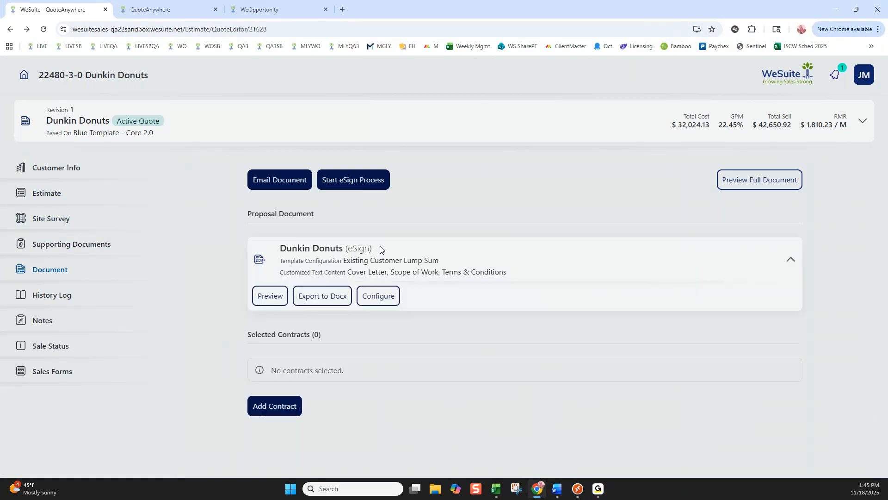
click(374, 300)
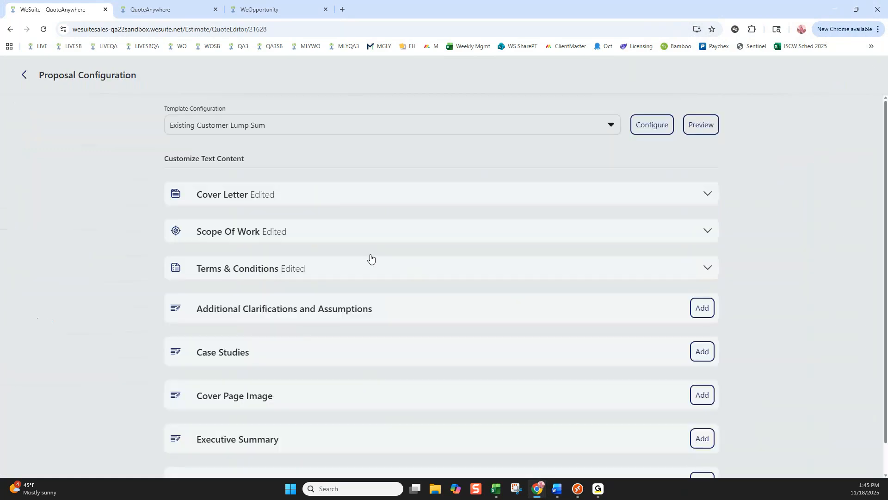
click(609, 126)
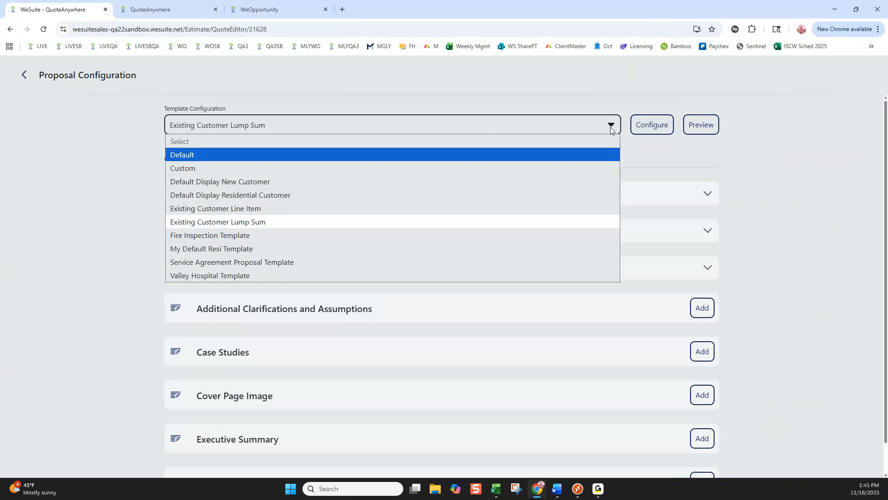
click(739, 144)
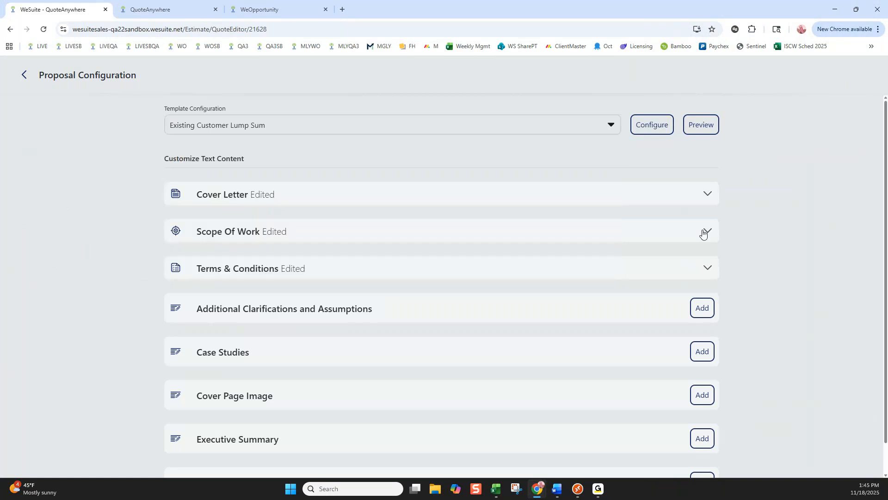
Paste the copied ABC Company Group site assessment text into the proposal's Scope Of Work below the client information and review it.
click(704, 232)
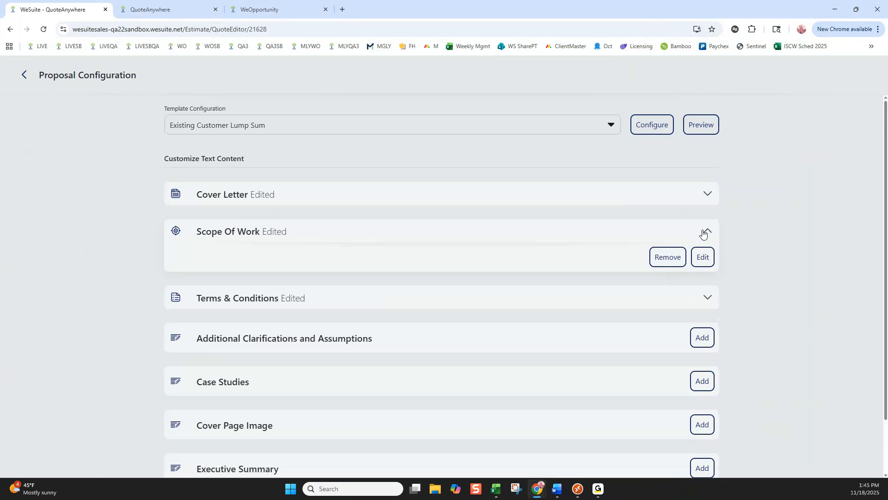
click(703, 257)
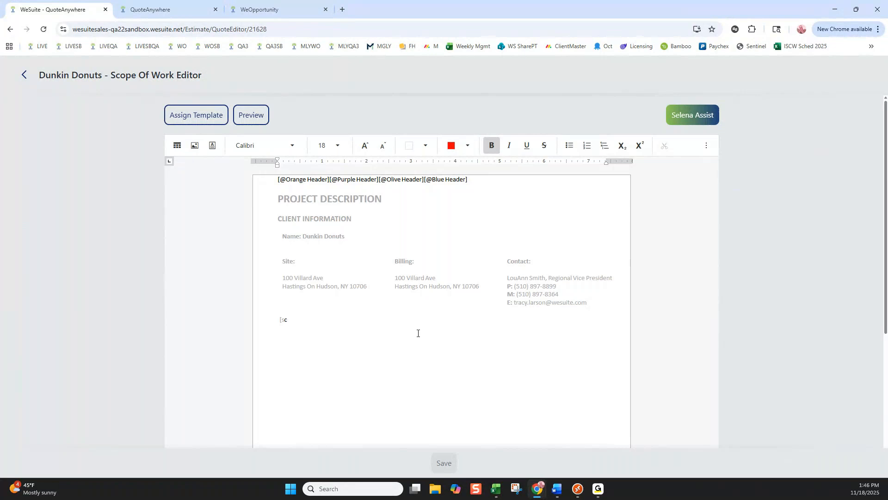
key(ctrl+v)
scroll(404, 338, down, 1)
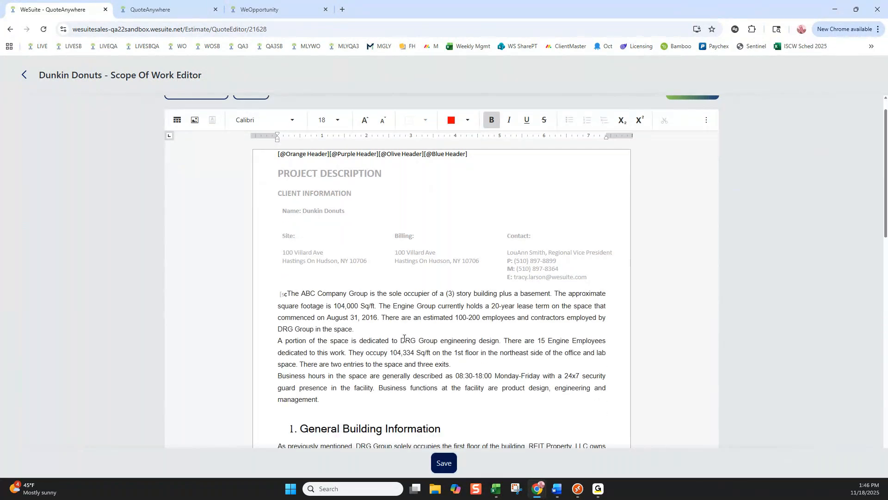
scroll(404, 338, down, 20)
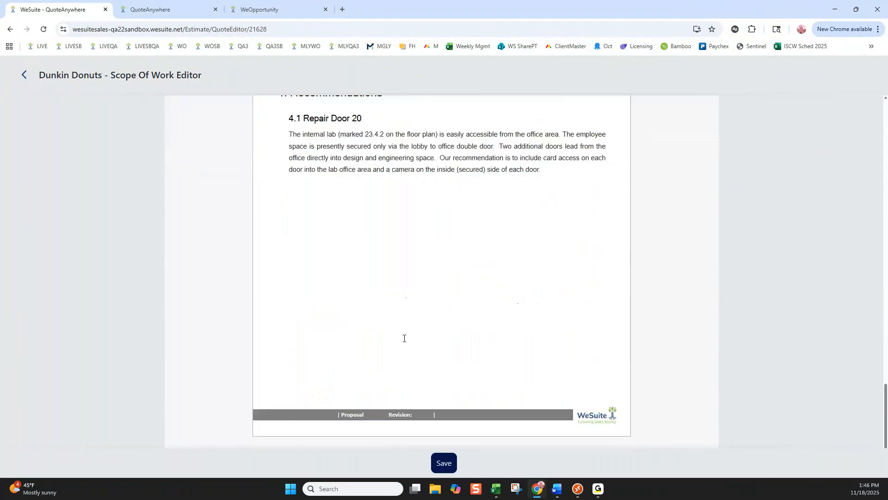
scroll(404, 338, up, 6)
scroll(404, 338, up, 20)
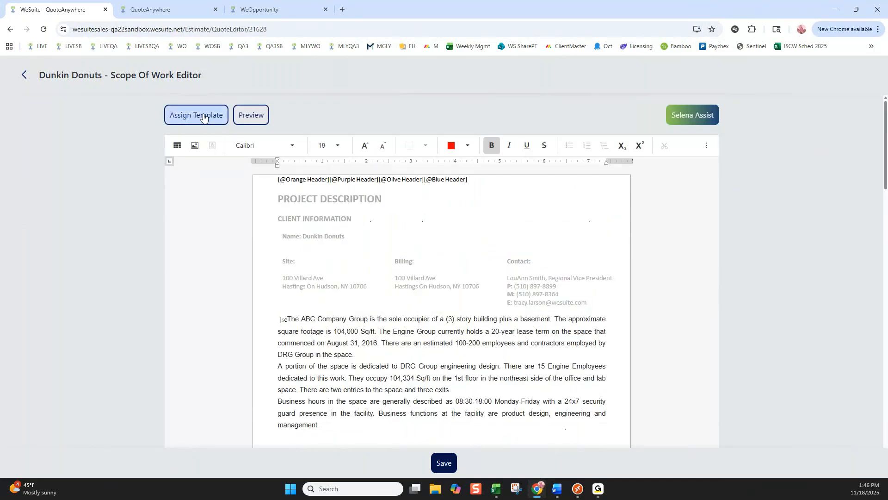
Look through the available Scope Of Work templates without assigning one, and return to the editor.
click(203, 118)
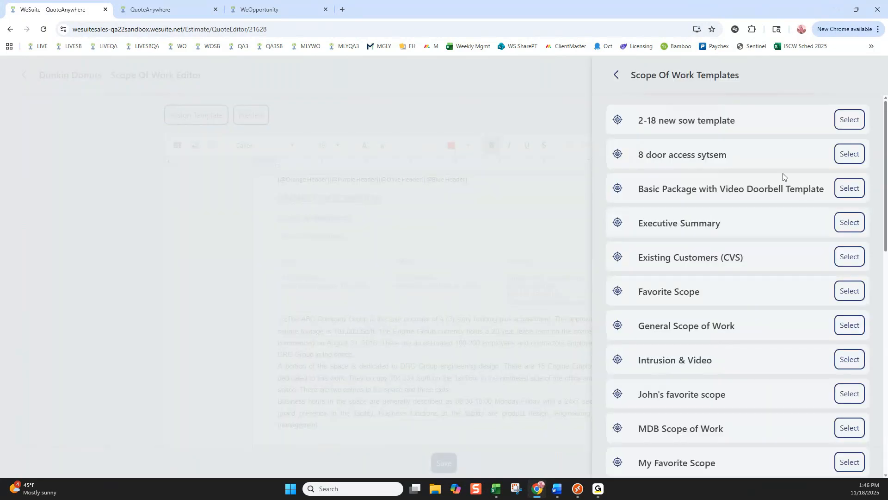
scroll(783, 176, down, 6)
scroll(783, 177, up, 6)
click(617, 76)
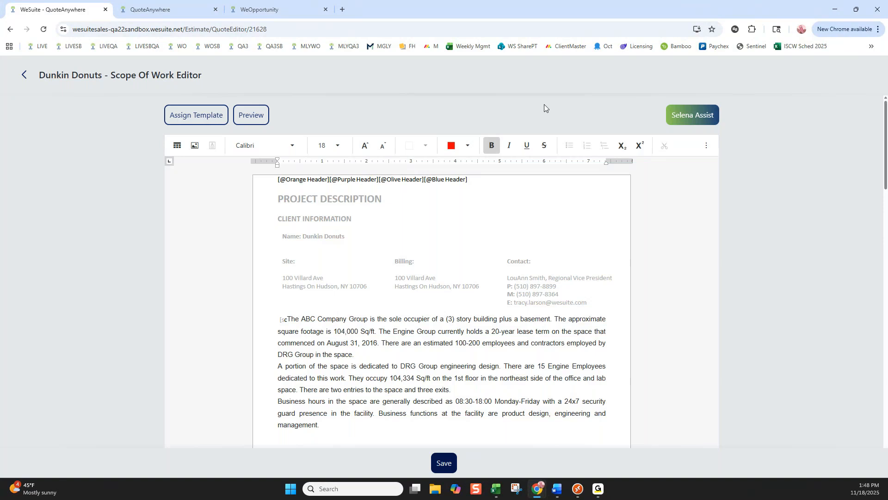
Have Selena Assist generate a scope of work for an access control and video system, including a bill of materials and rough schedule for two technicians for 3 weeks.
click(691, 113)
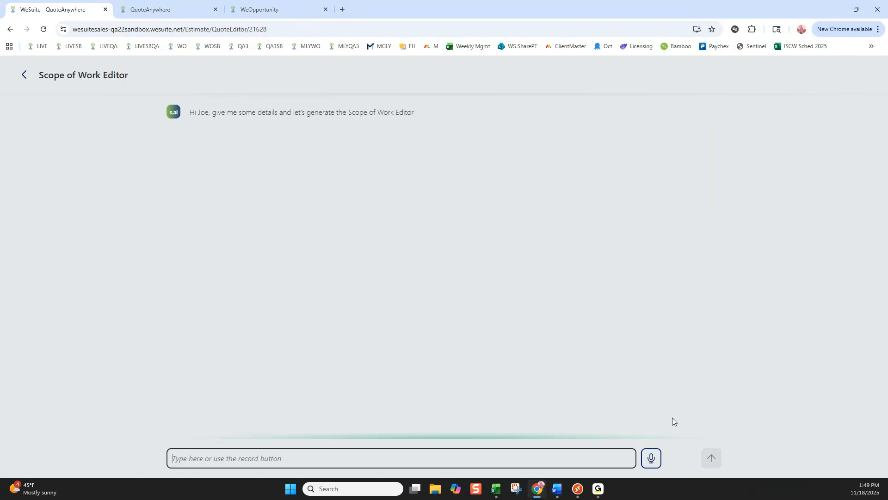
click(652, 458)
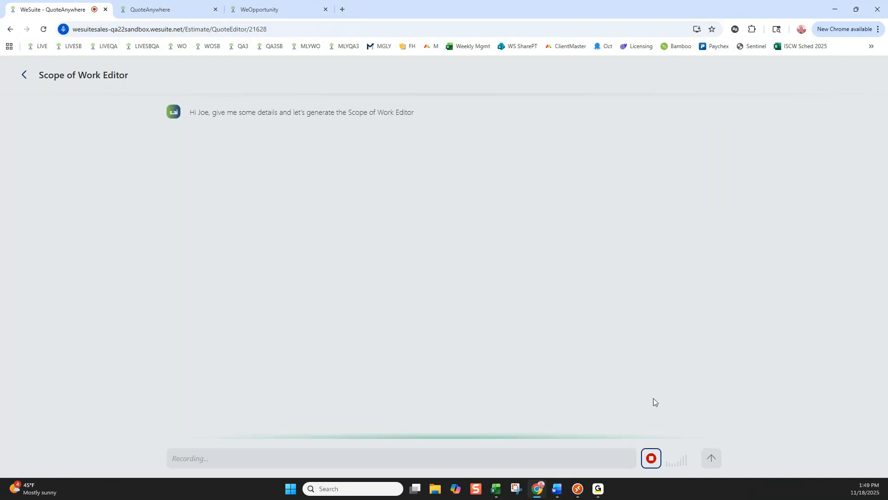
click(650, 459)
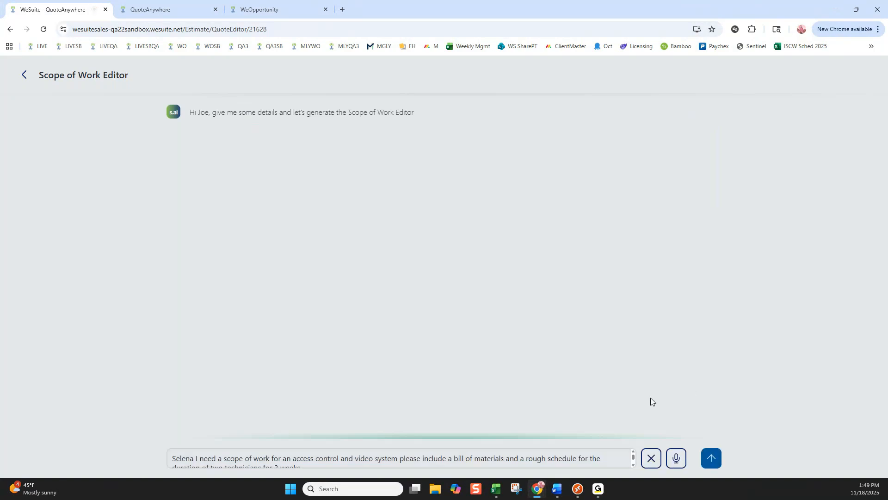
click(712, 458)
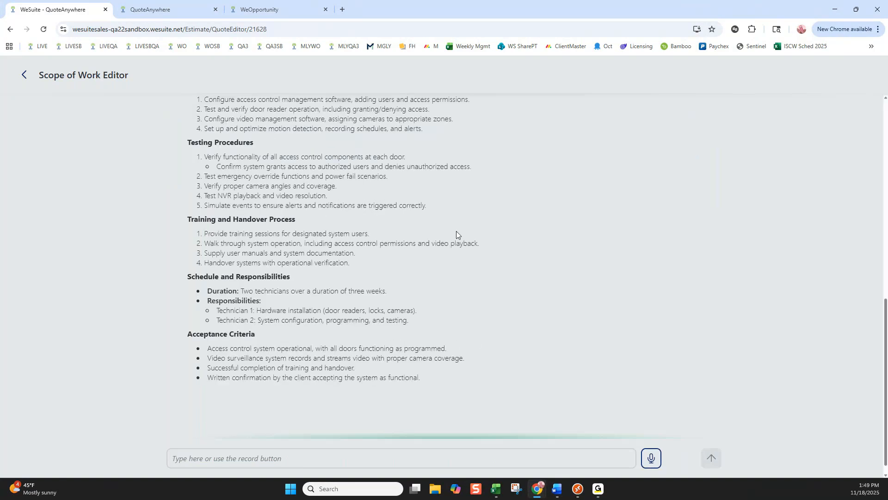
Review the generated scope of work from its project overview and bill of materials through to the schedule and acceptance criteria.
scroll(456, 231, up, 5)
scroll(456, 231, up, 3)
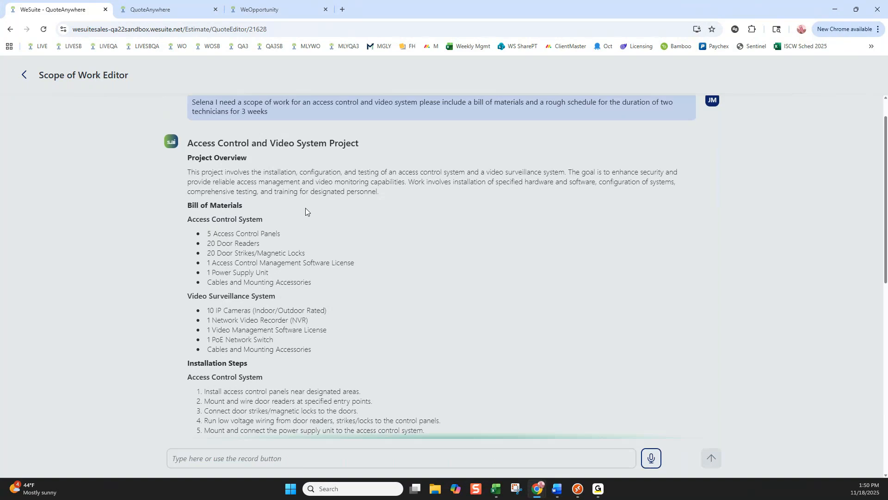
scroll(306, 210, down, 3)
scroll(262, 198, down, 6)
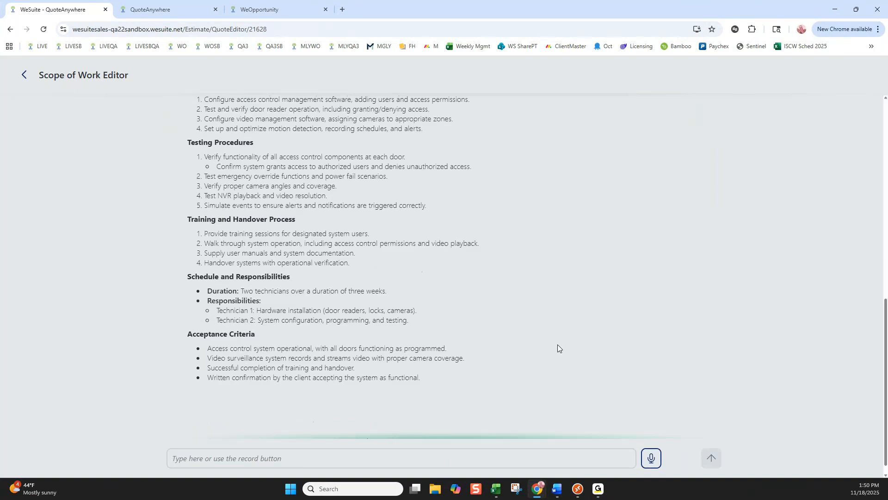
scroll(505, 298, up, 7)
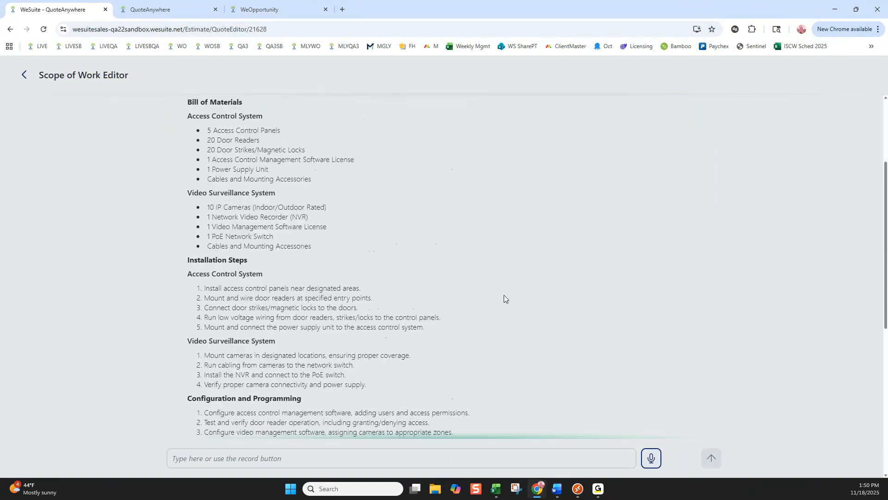
scroll(504, 295, up, 3)
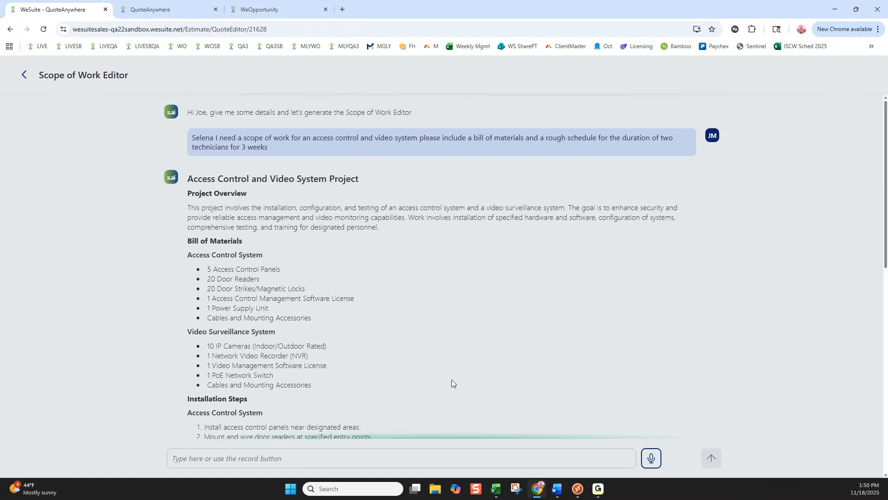
scroll(386, 291, down, 2)
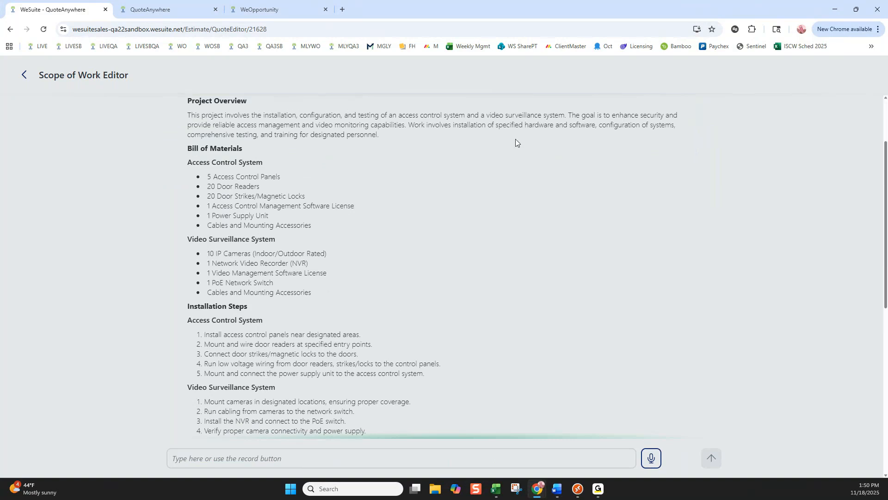
scroll(574, 210, up, 2)
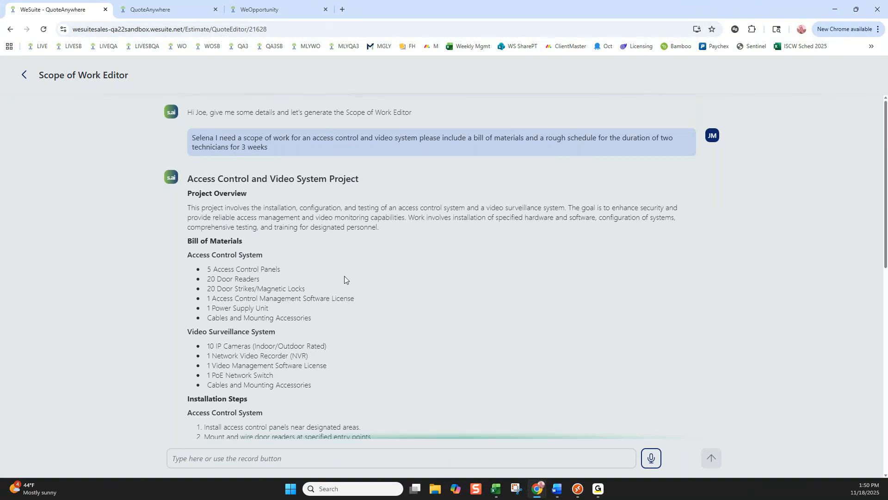
scroll(345, 274, down, 5)
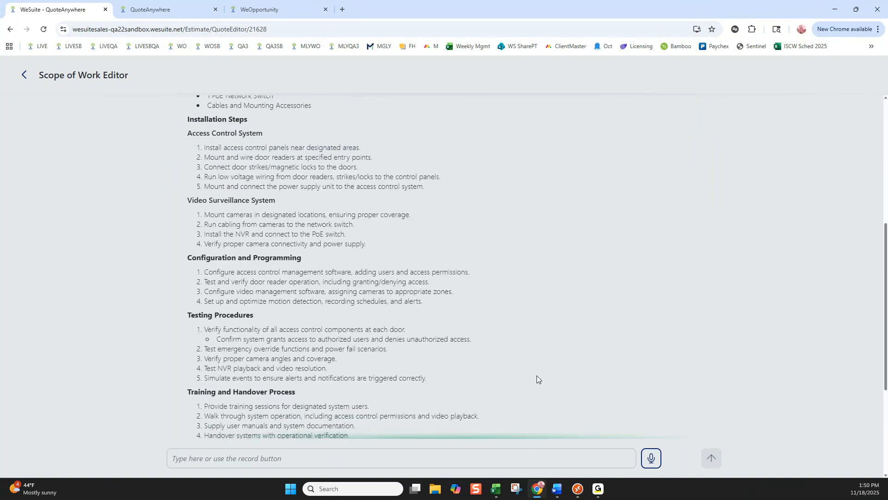
scroll(537, 376, down, 4)
scroll(537, 376, up, 10)
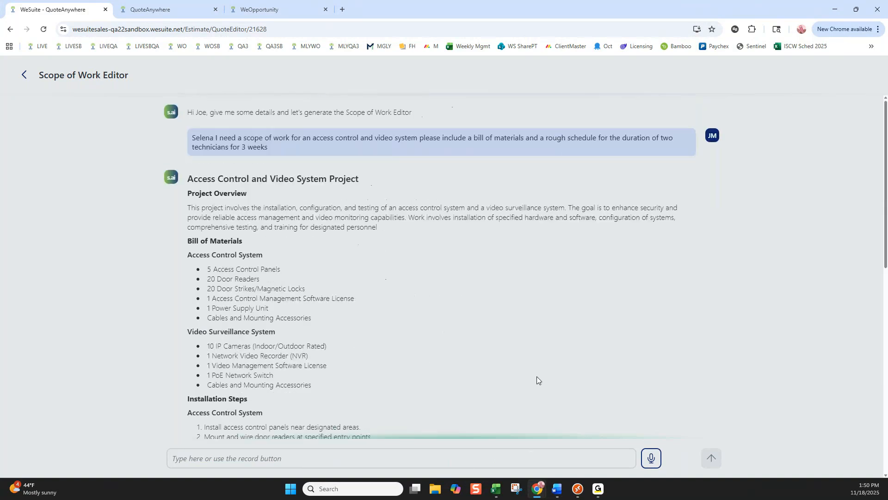
Leave the Scope Of Work editor, the proposal configuration and the Dunkin Donuts quote, returning to the Estimates list.
click(26, 75)
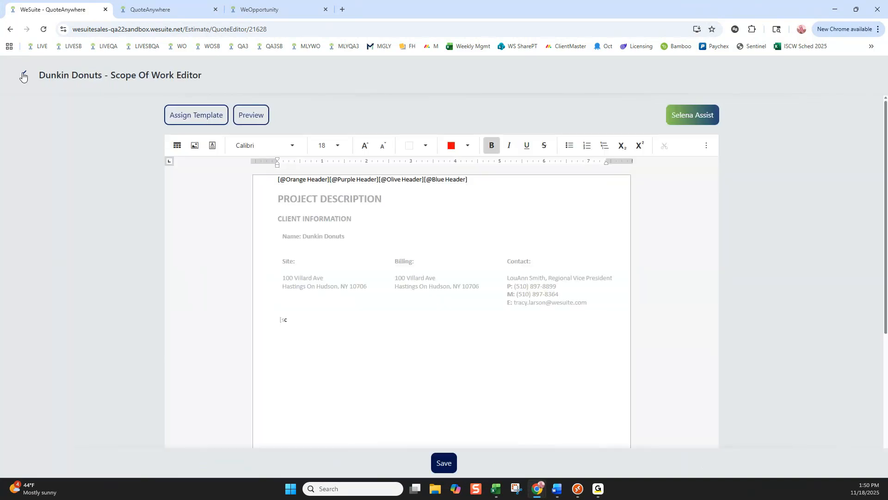
click(23, 76)
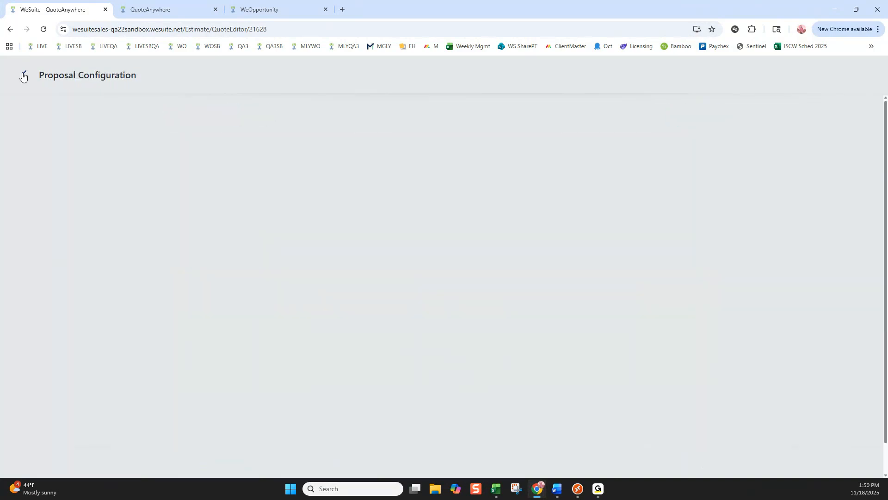
click(23, 76)
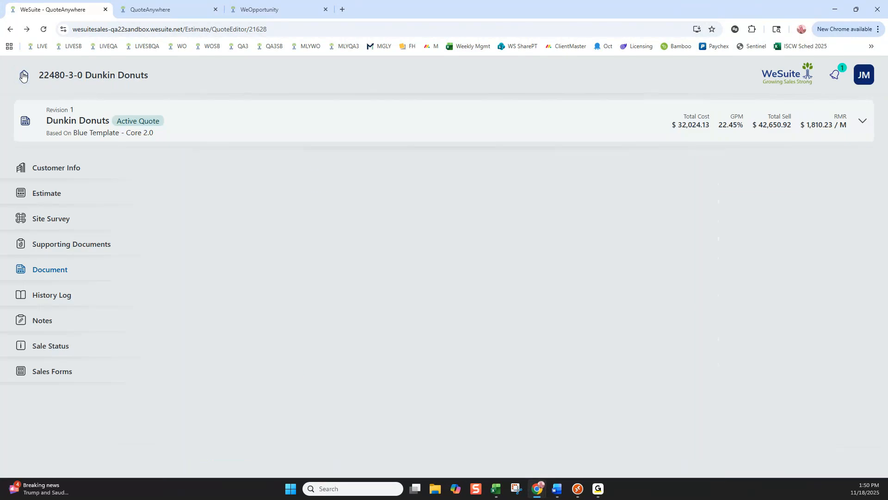
click(22, 75)
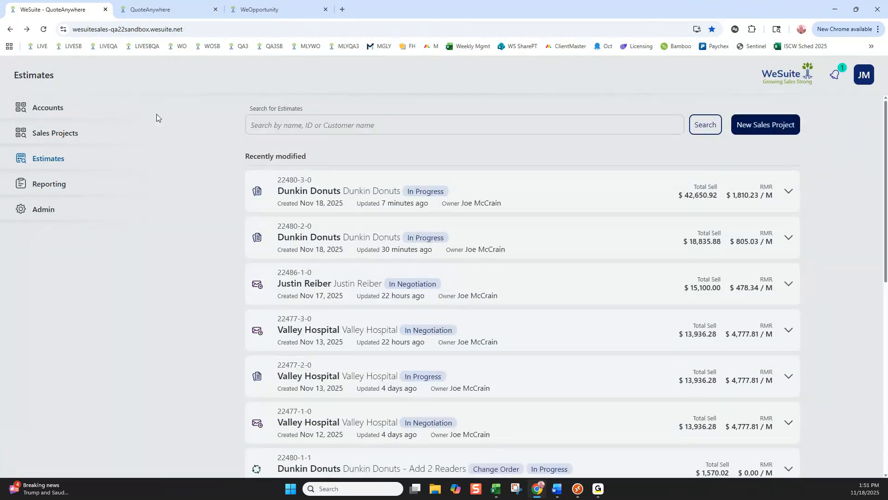
Open the configuration of the Forcast Report from the Universal Reports in Reporting.
click(49, 186)
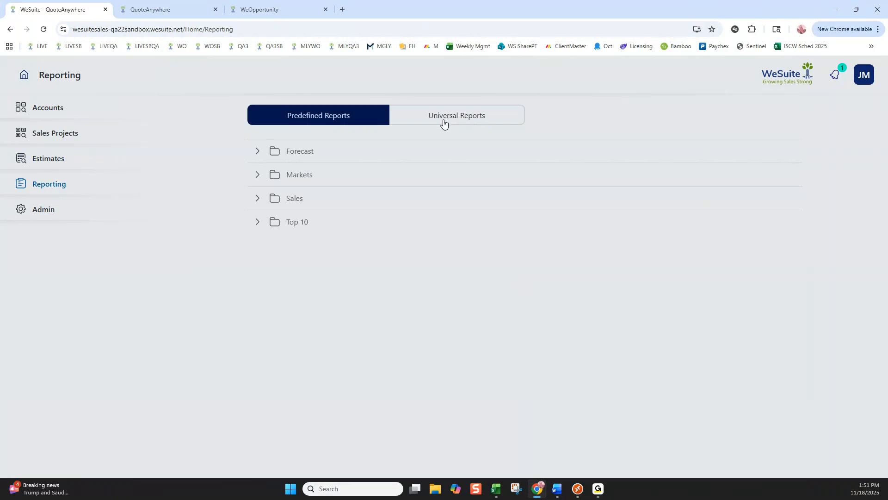
click(479, 117)
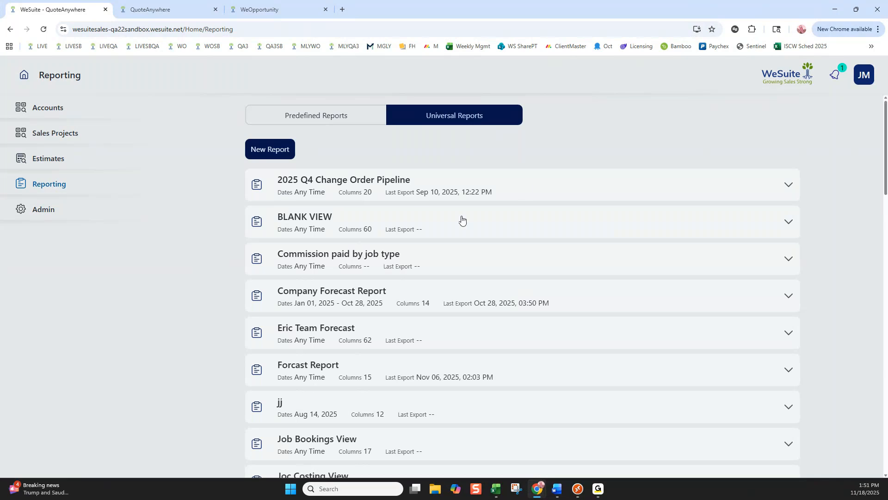
scroll(463, 220, down, 3)
click(510, 232)
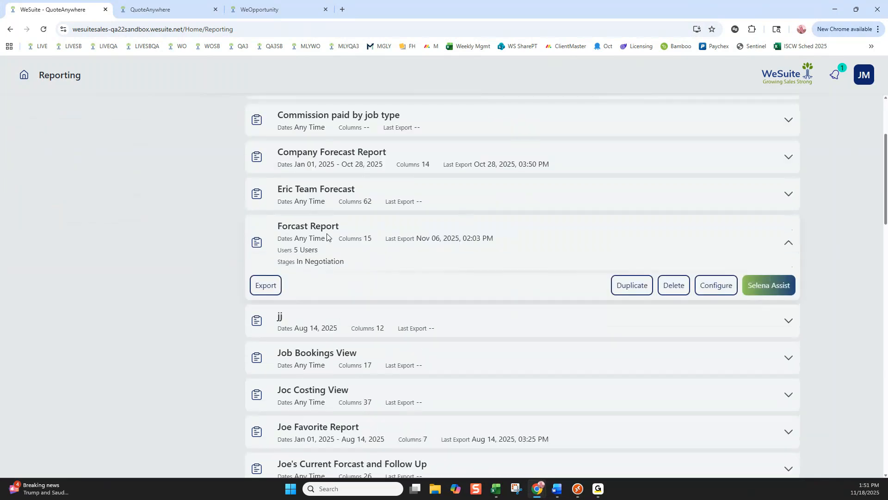
click(707, 286)
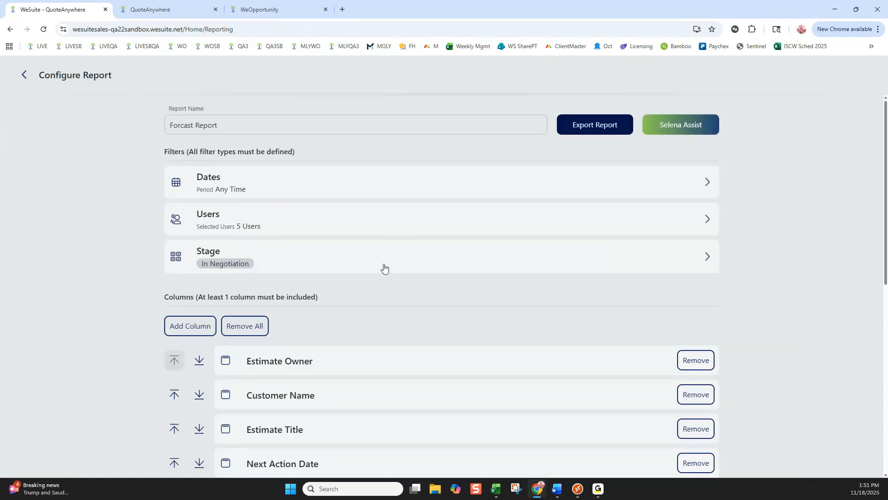
Switch to WeEstimate on the Sales Server remote desktop and open the Universal Report Grid.
mouse_move(578, 489)
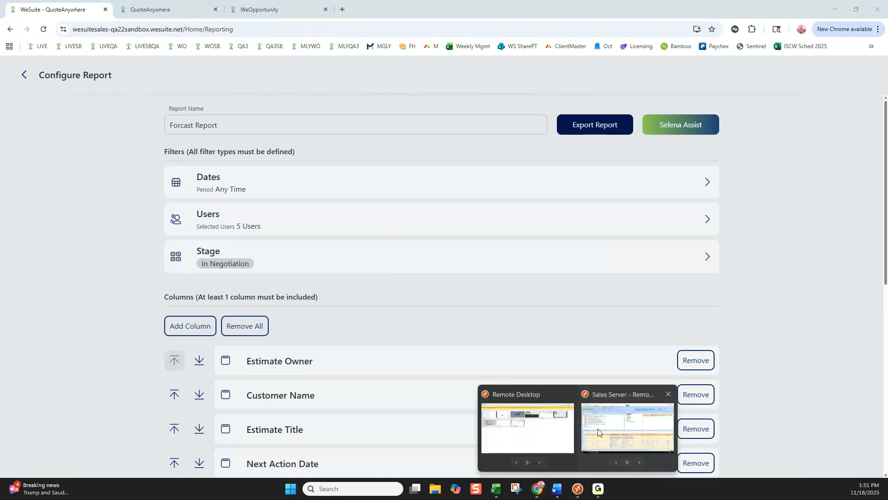
click(598, 428)
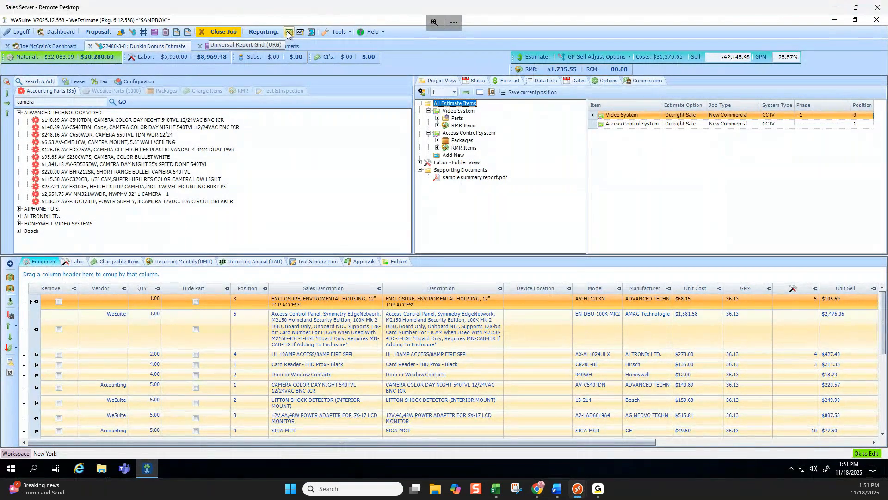
click(289, 33)
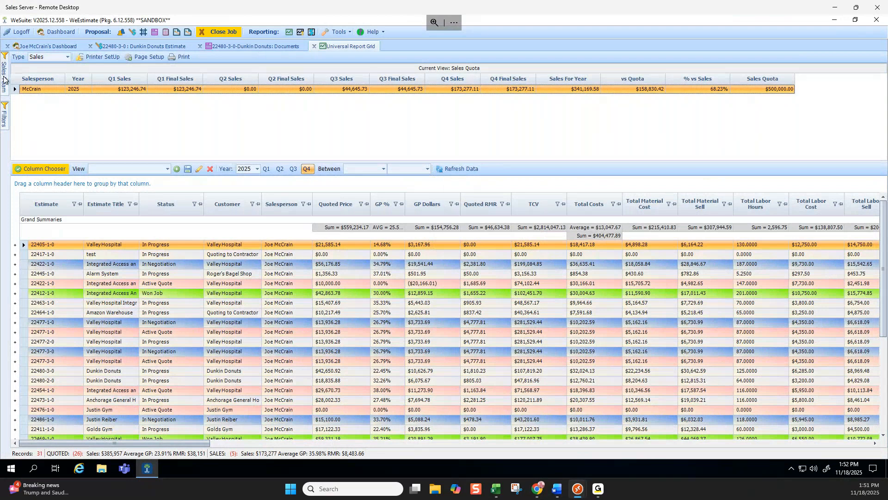
View the report grid's job status filters and the list of columns that can be shown or hidden.
click(5, 106)
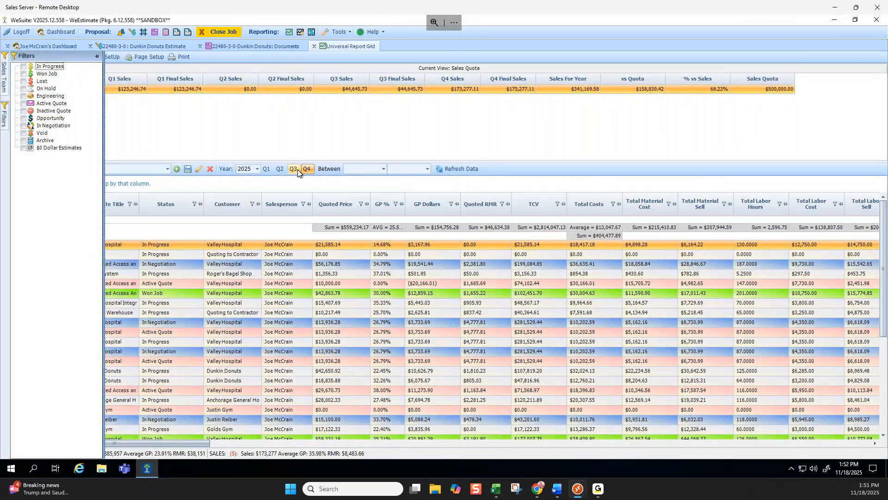
click(241, 186)
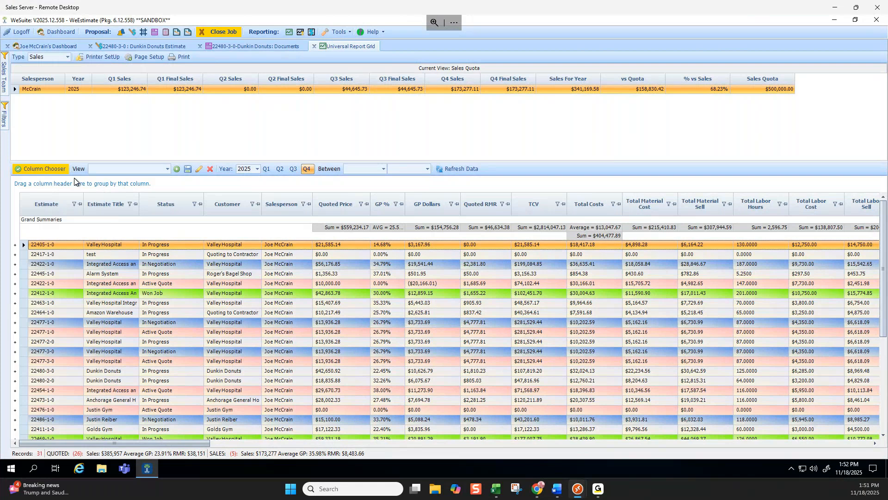
click(55, 171)
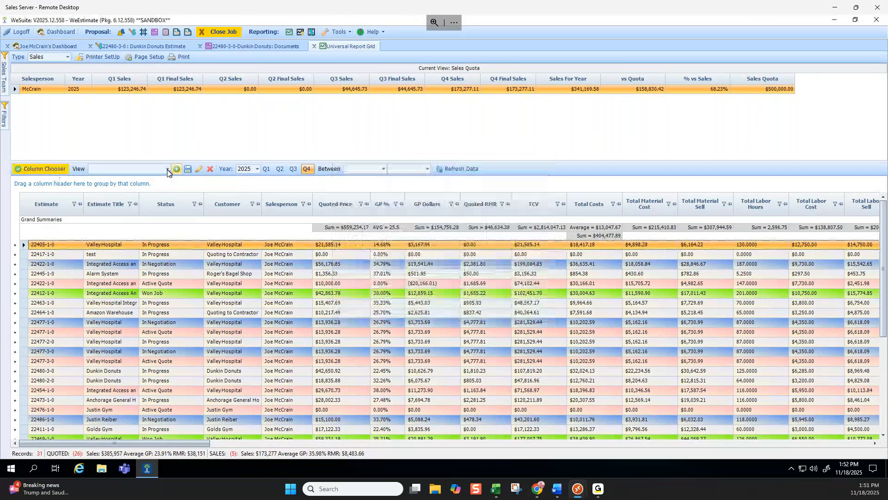
Load the Forcast Report view, look at the first estimate's Prob Close Date calendar and Win Chance % choices, and return to the browser.
click(167, 170)
click(153, 228)
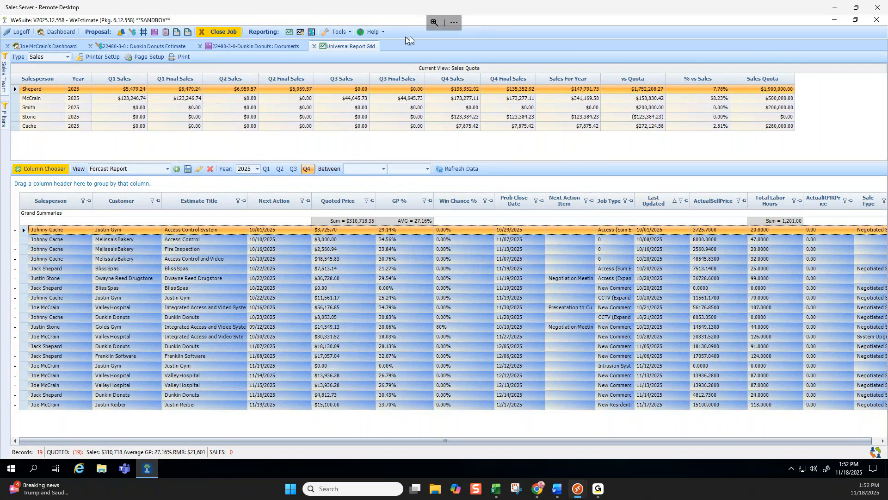
click(540, 229)
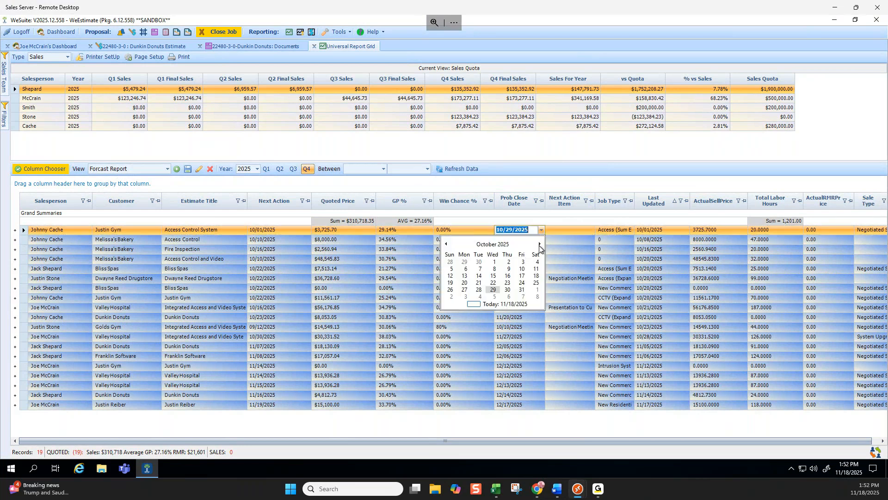
click(541, 228)
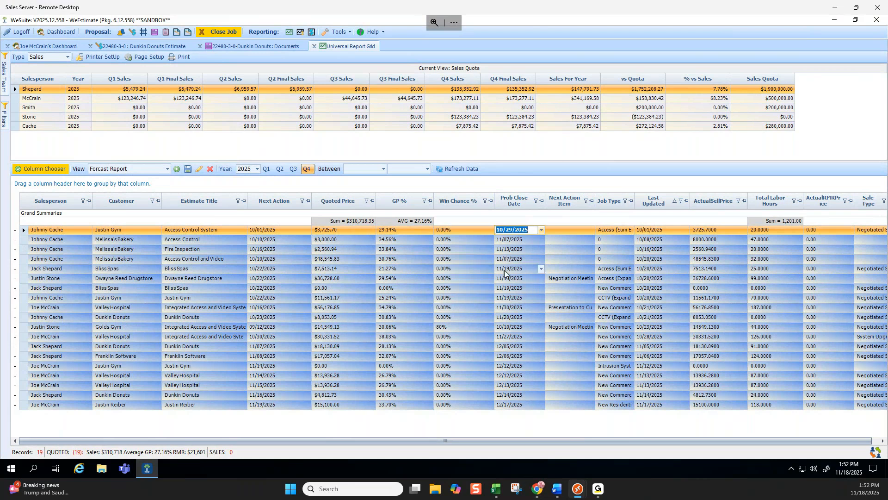
click(492, 230)
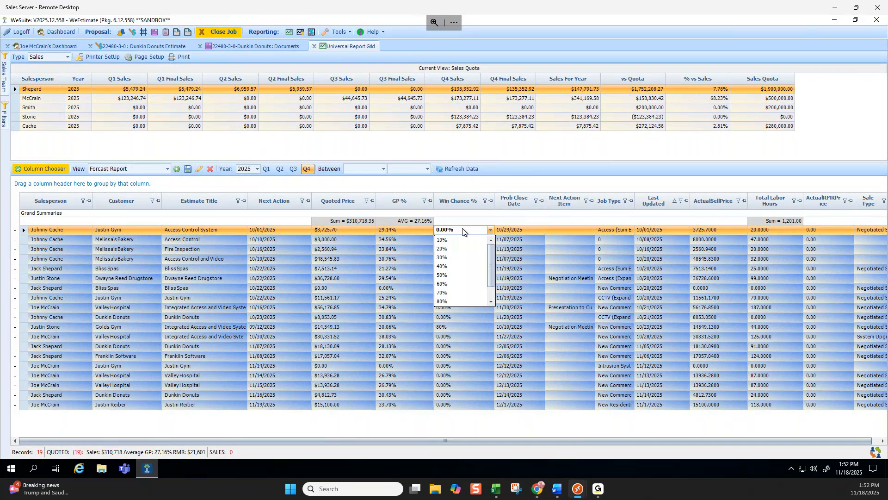
click(834, 8)
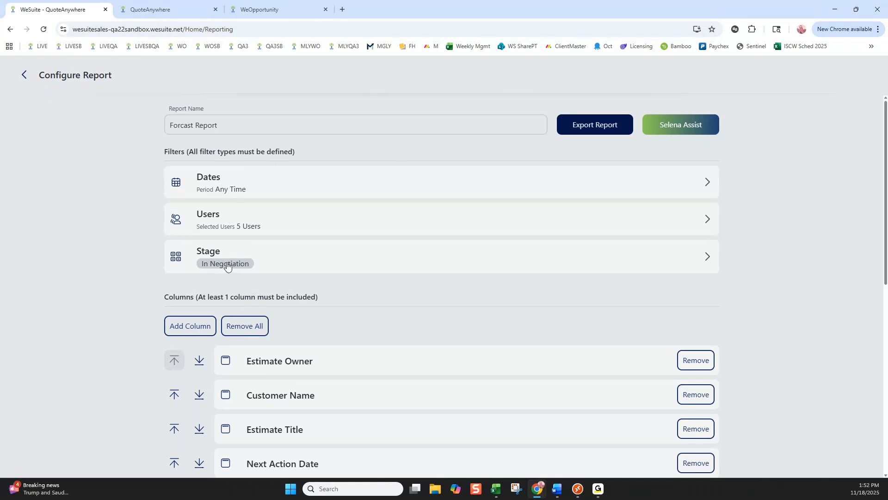
Try selecting all job statuses in the Forcast Report's Stage filter, and go back without applying them.
click(304, 254)
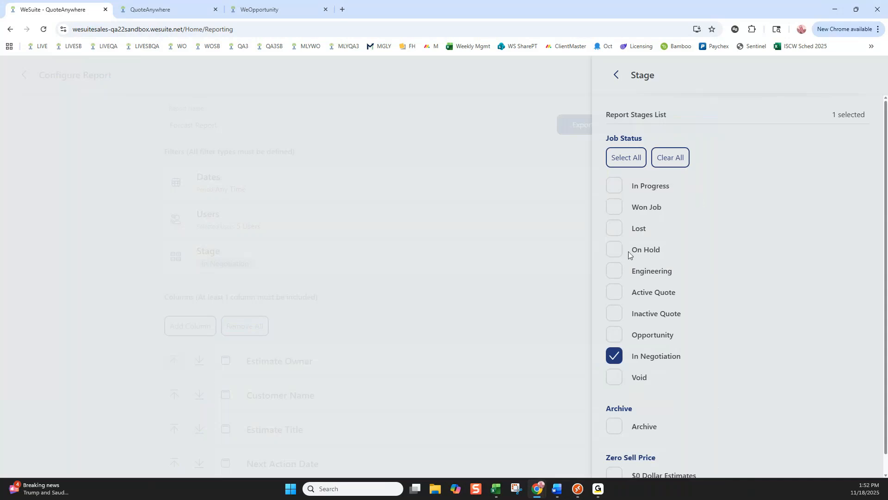
click(614, 357)
click(613, 212)
click(627, 167)
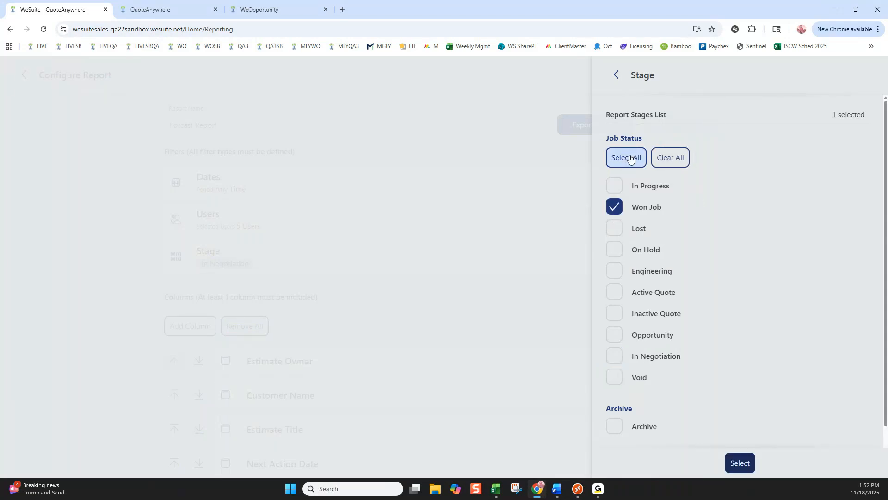
click(616, 75)
Look through the columns available to add to the Forcast Report, and return to its configuration without changing the selection.
scroll(404, 237, down, 4)
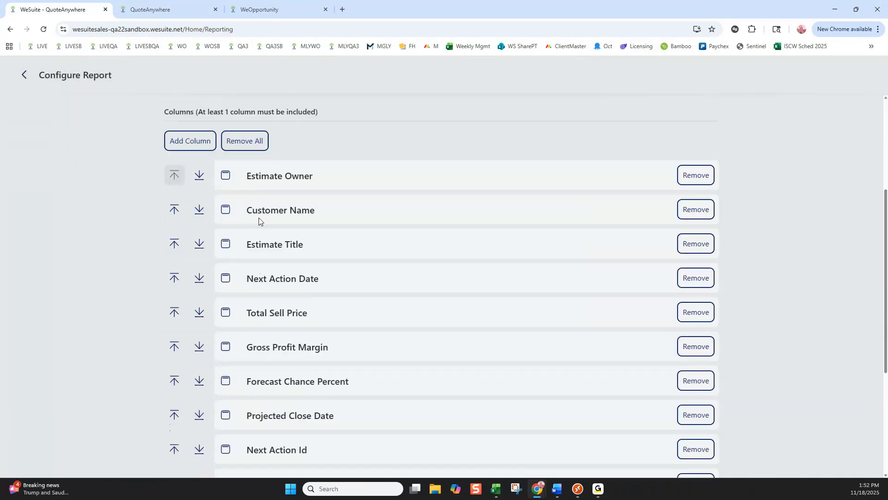
click(198, 145)
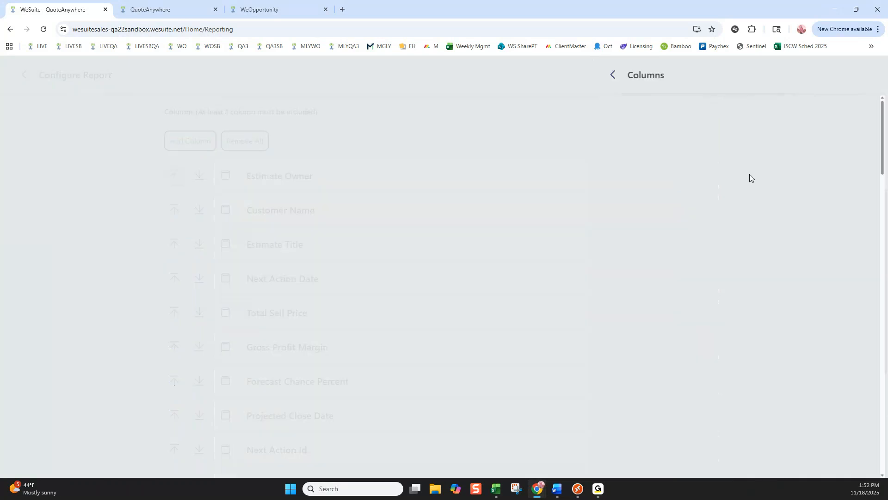
scroll(676, 205, down, 20)
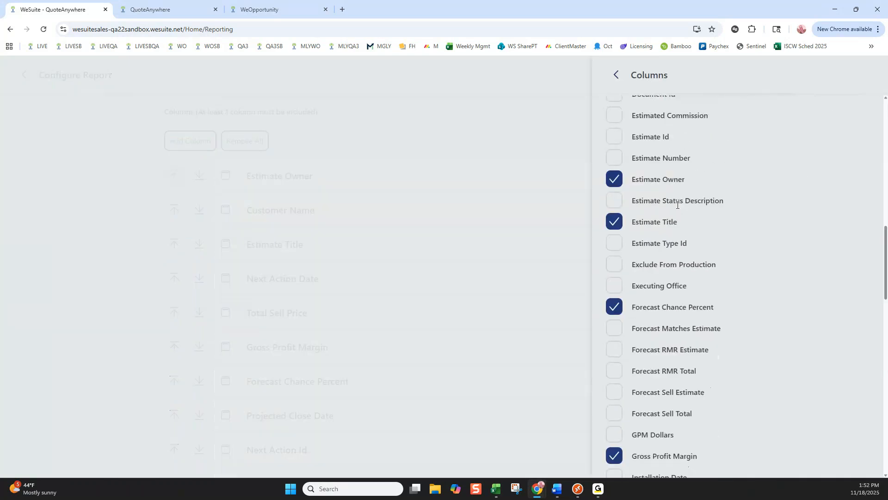
scroll(676, 204, up, 18)
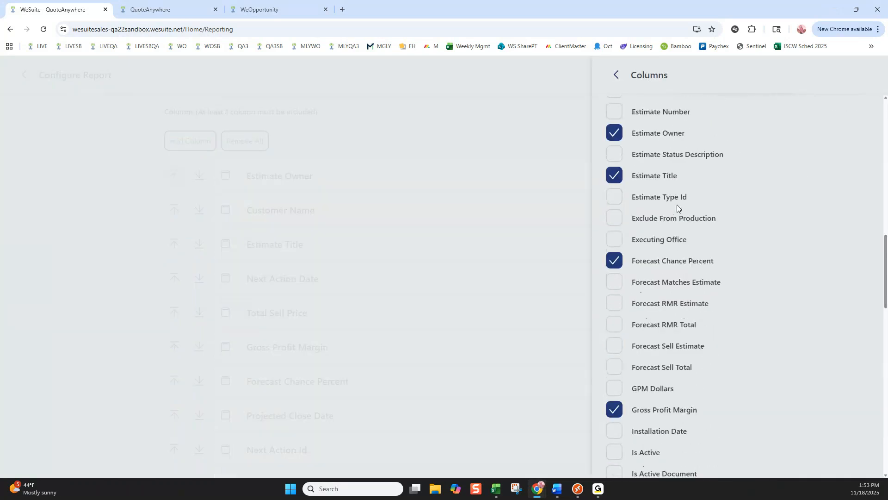
scroll(677, 204, up, 5)
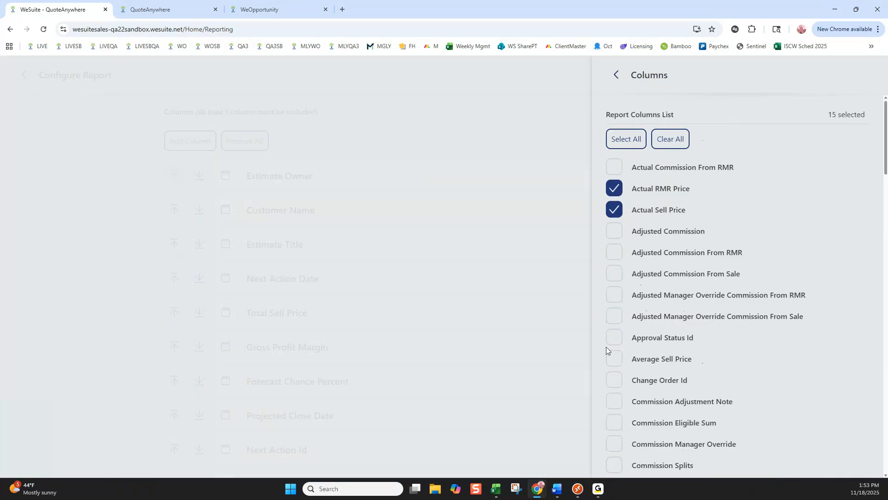
click(616, 74)
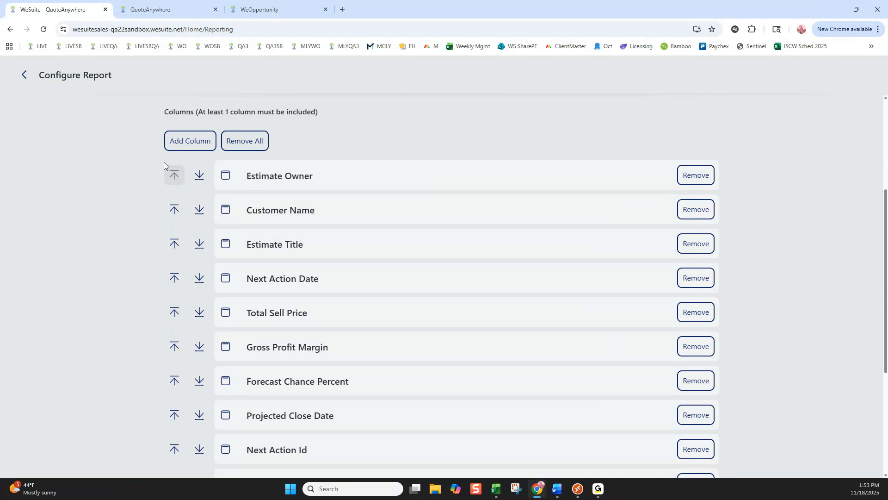
scroll(436, 202, up, 4)
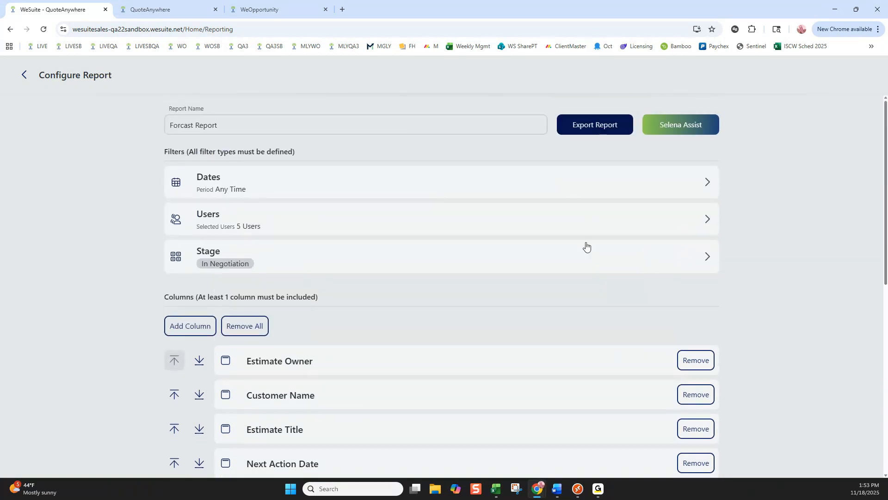
Switch to the Sales Server remote desktop to view the Universal Report Grid, and return to the browser's report configuration.
click(579, 489)
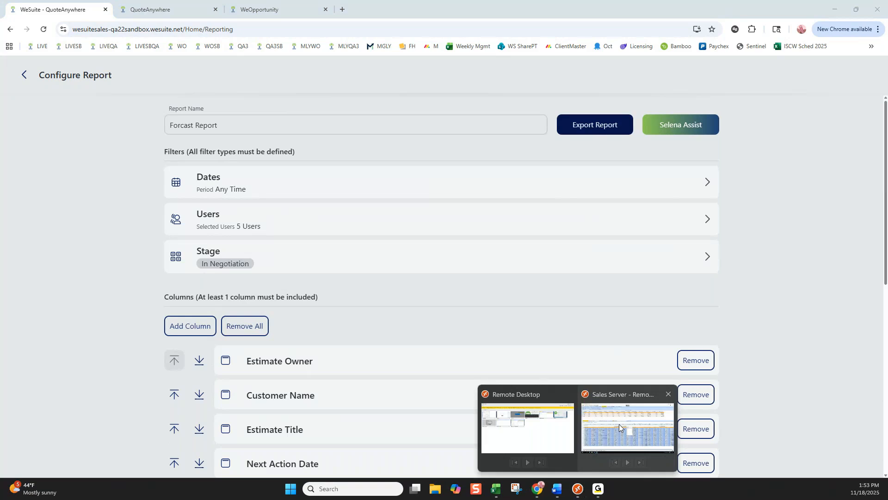
click(619, 424)
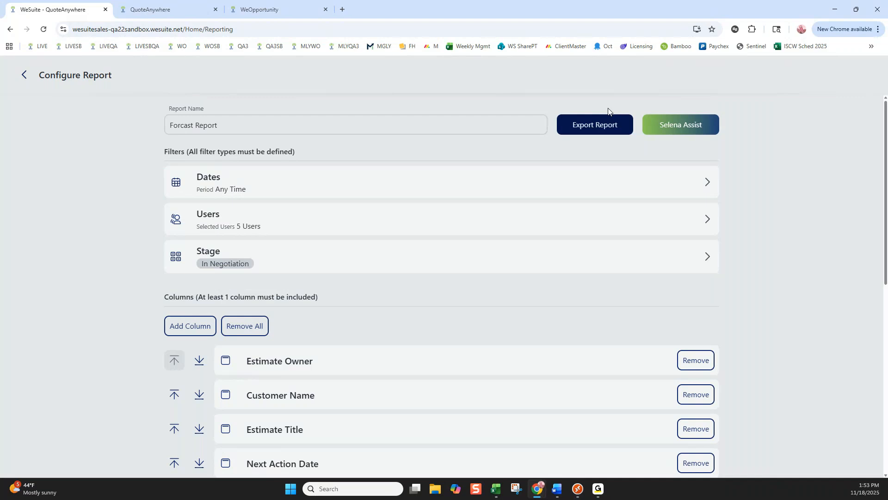
Draft the question "what our close ratio for residential" in Selena Assist for the Forcast Report, and exit the analysis without submitting it.
click(681, 128)
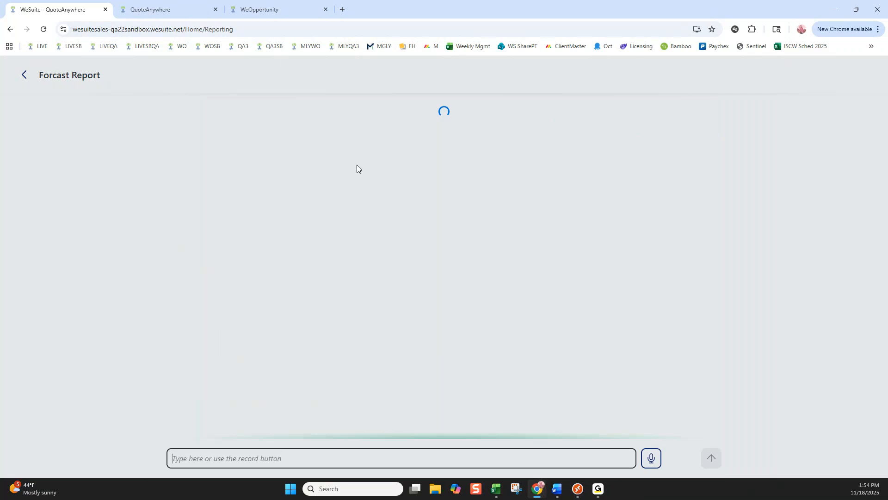
click(565, 462)
text(what our)
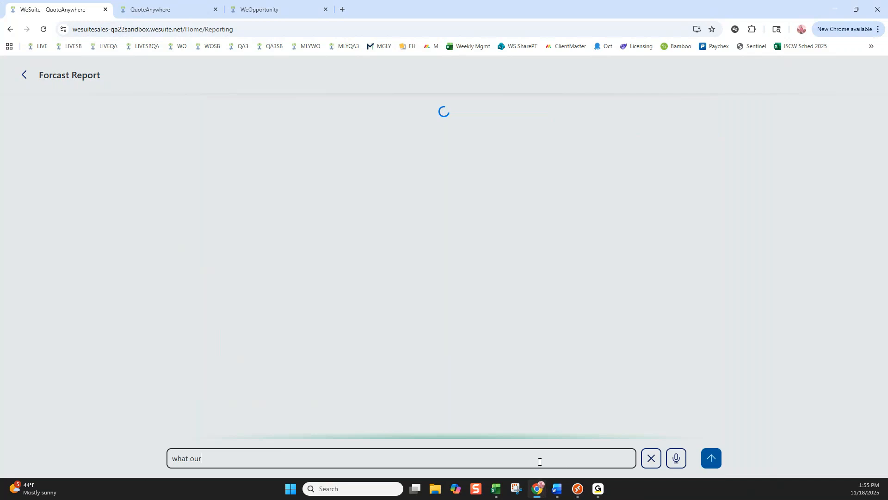
text( close ratio for residential)
click(24, 75)
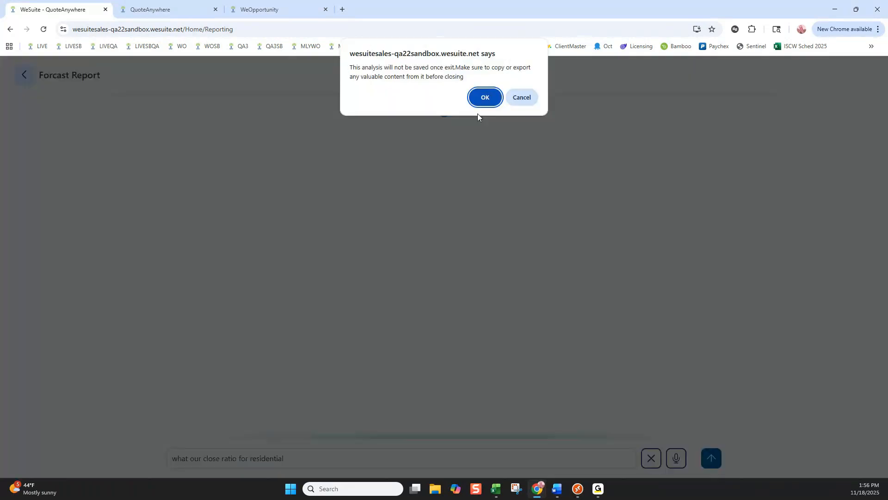
click(474, 101)
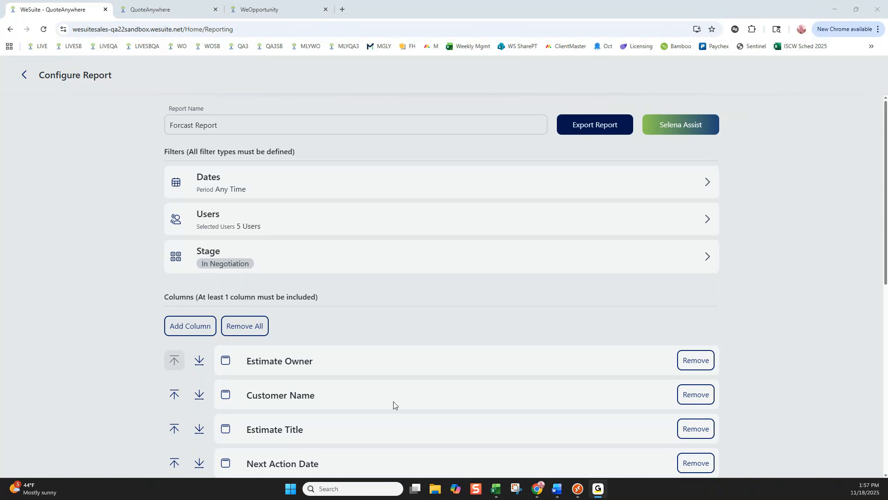
In WeEstimate on the Sales Server, view the Dunkin Donuts estimate's available actions for Video System and All Estimate Items, and return to the browser.
mouse_move(576, 494)
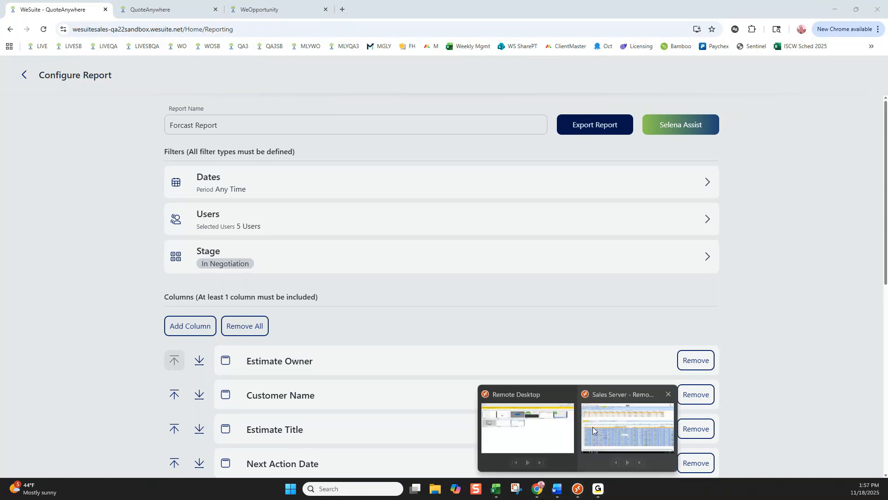
click(593, 426)
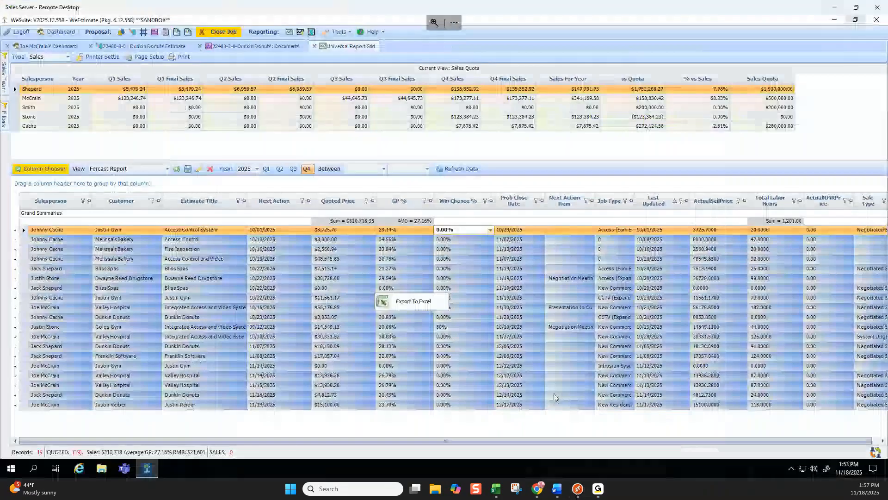
click(168, 44)
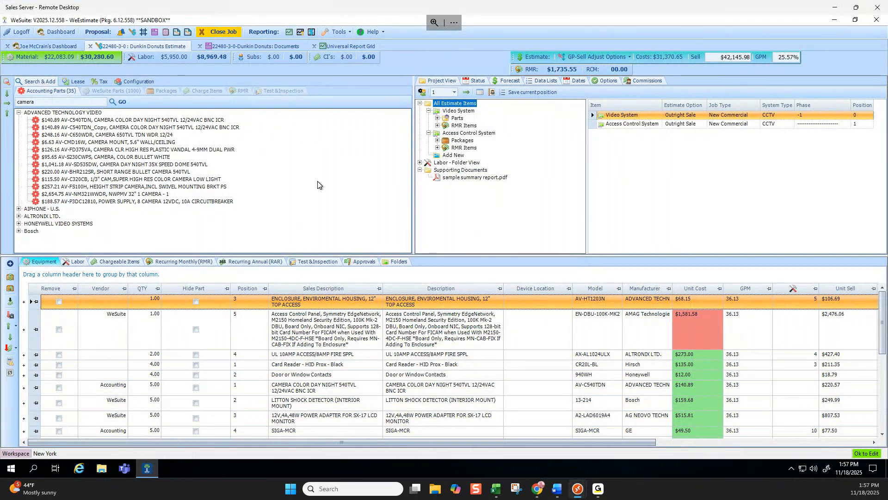
right_click(459, 113)
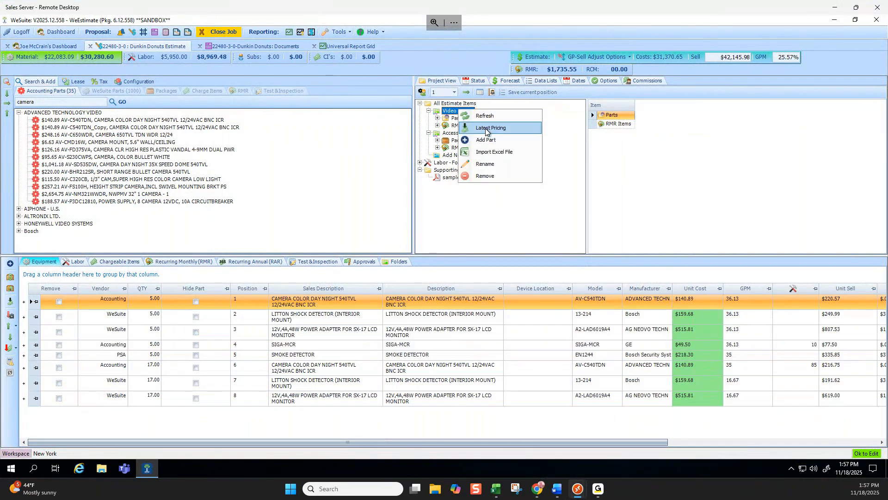
click(444, 105)
right_click(444, 105)
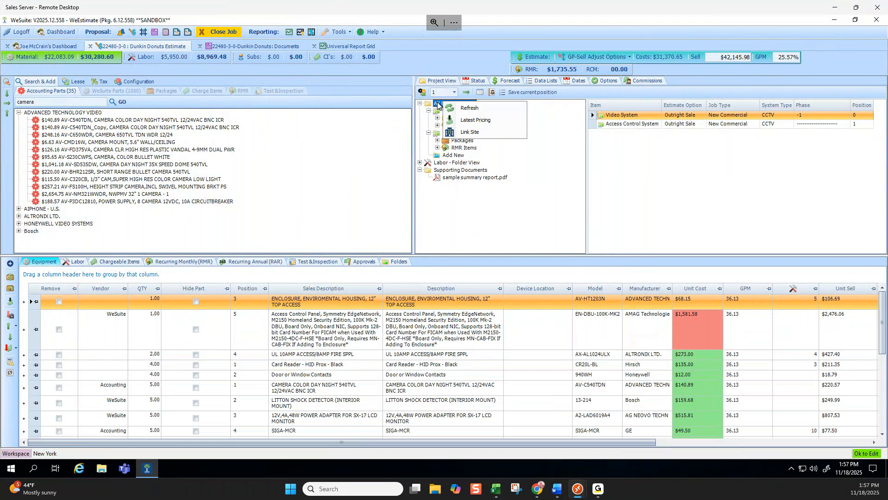
click(459, 108)
right_click(461, 102)
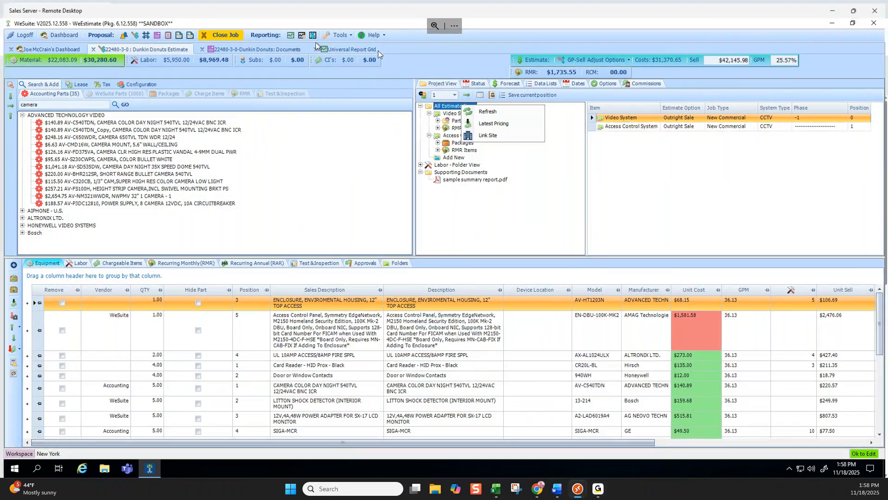
click(838, 9)
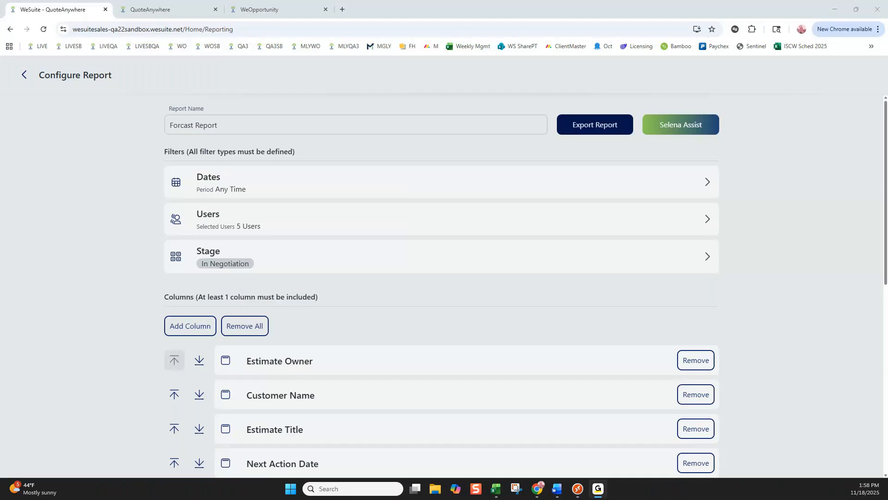